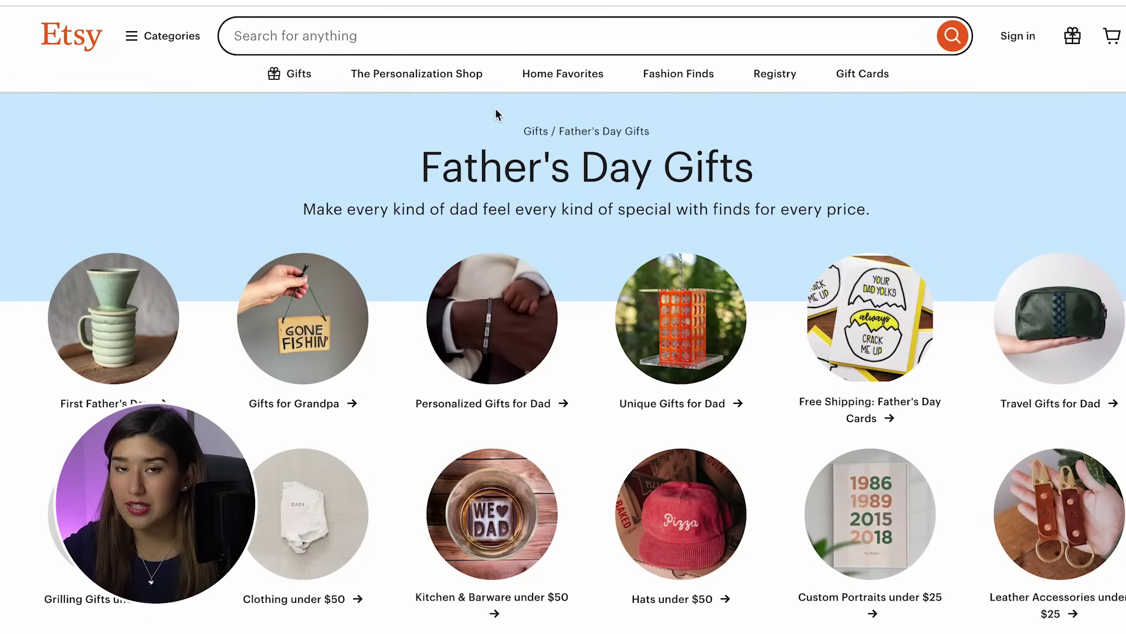
Open the Custom Portraits under $25 category from the Father's Day Gifts page
scroll(511, 366, "down", 2)
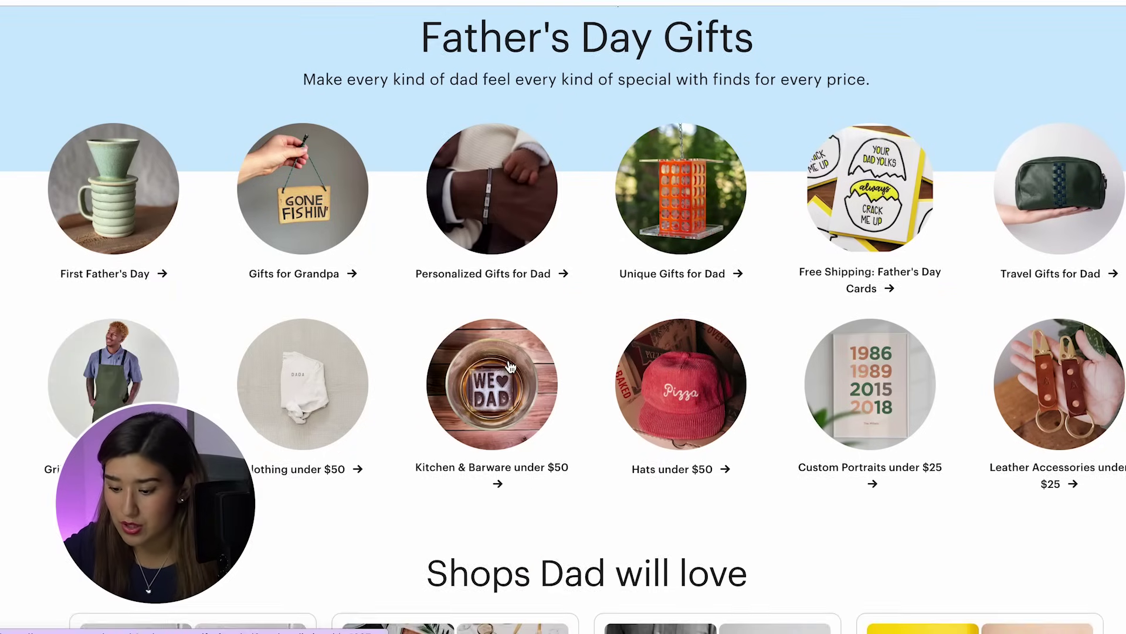
scroll(510, 366, "down", 2)
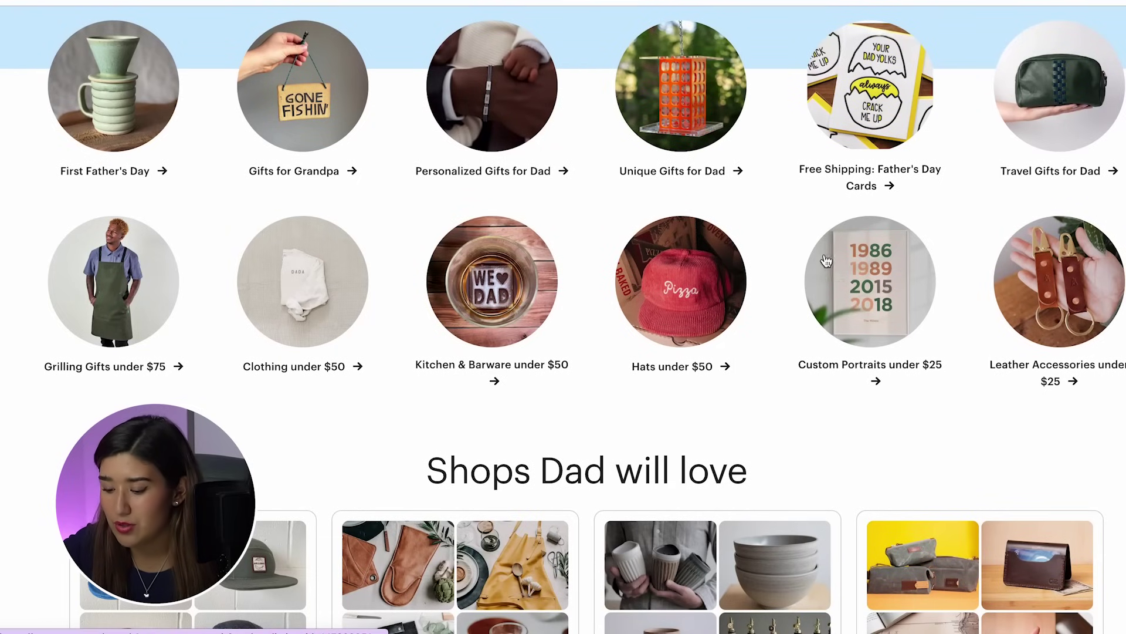
left_click(881, 241)
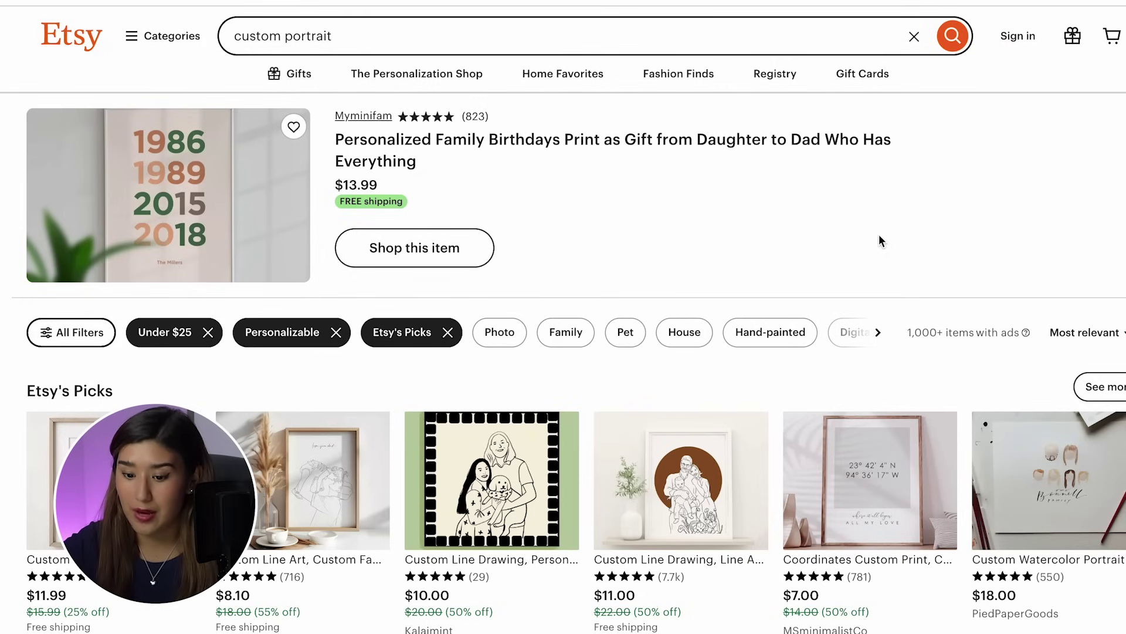
Examine the styles, prices and ratings of the popular custom portrait listings in the search results
scroll(711, 370, "down", 10)
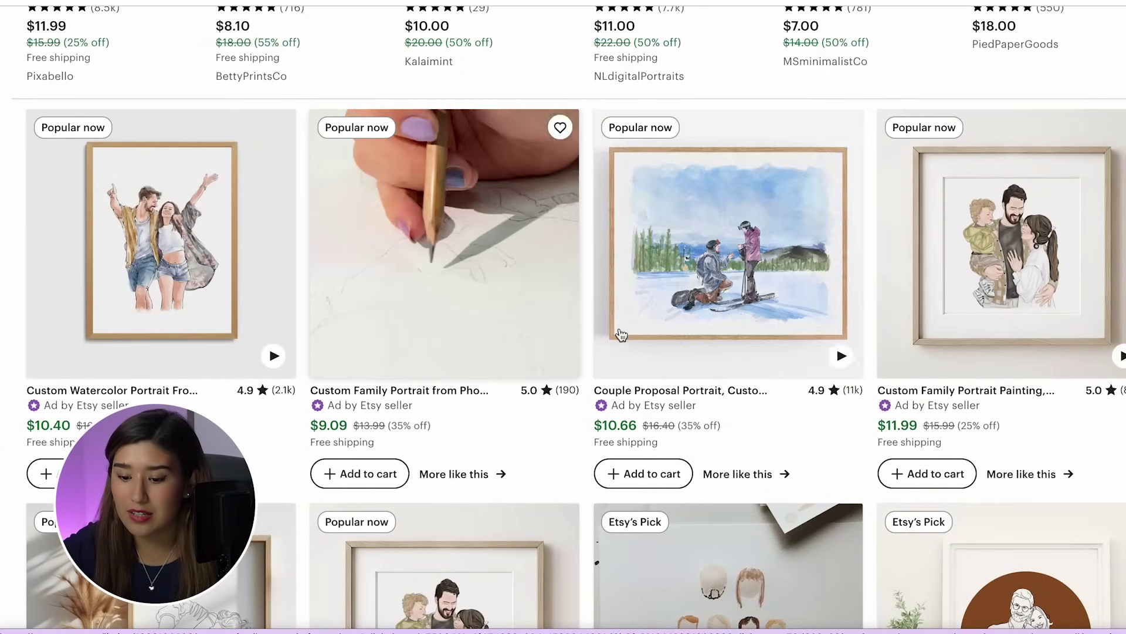
scroll(724, 509, "down", 2)
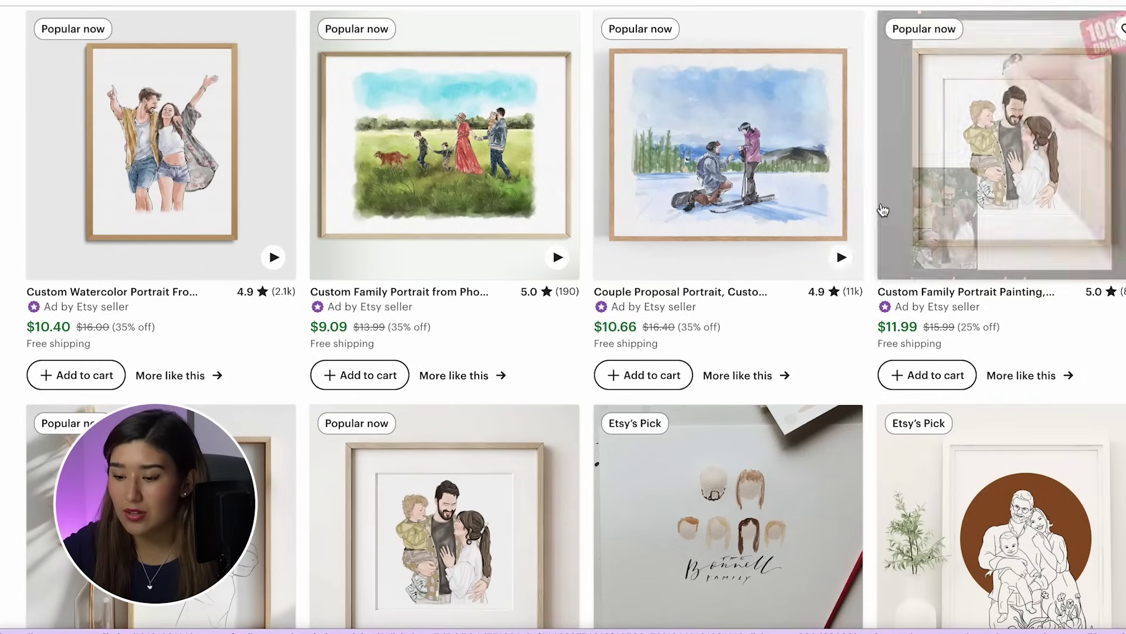
scroll(643, 373, "down", 2)
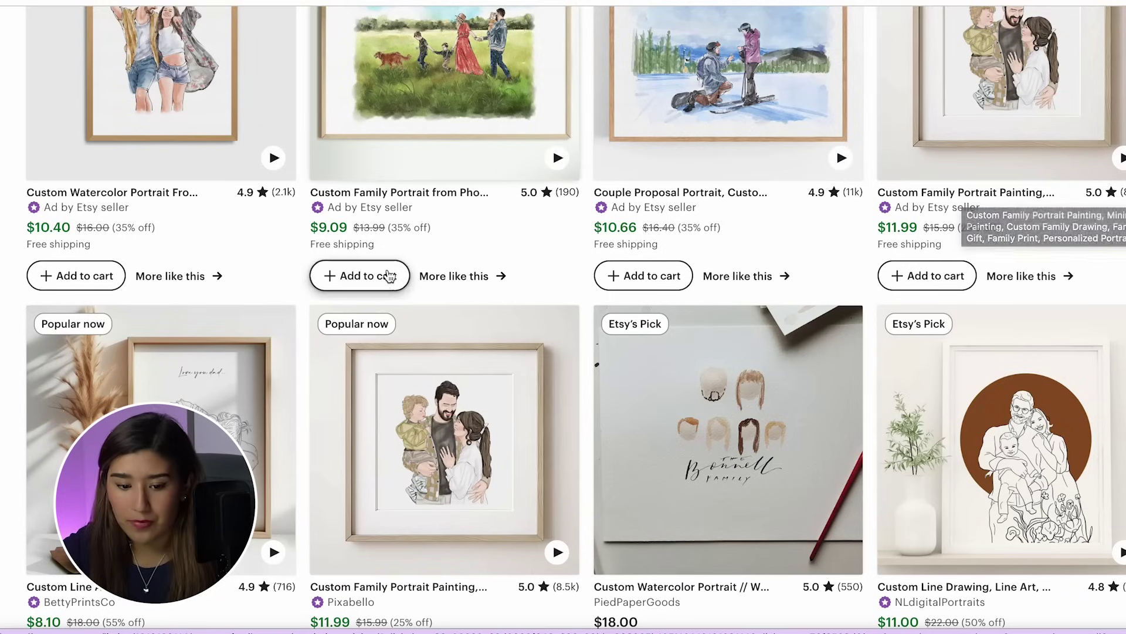
scroll(156, 207, "up", 3)
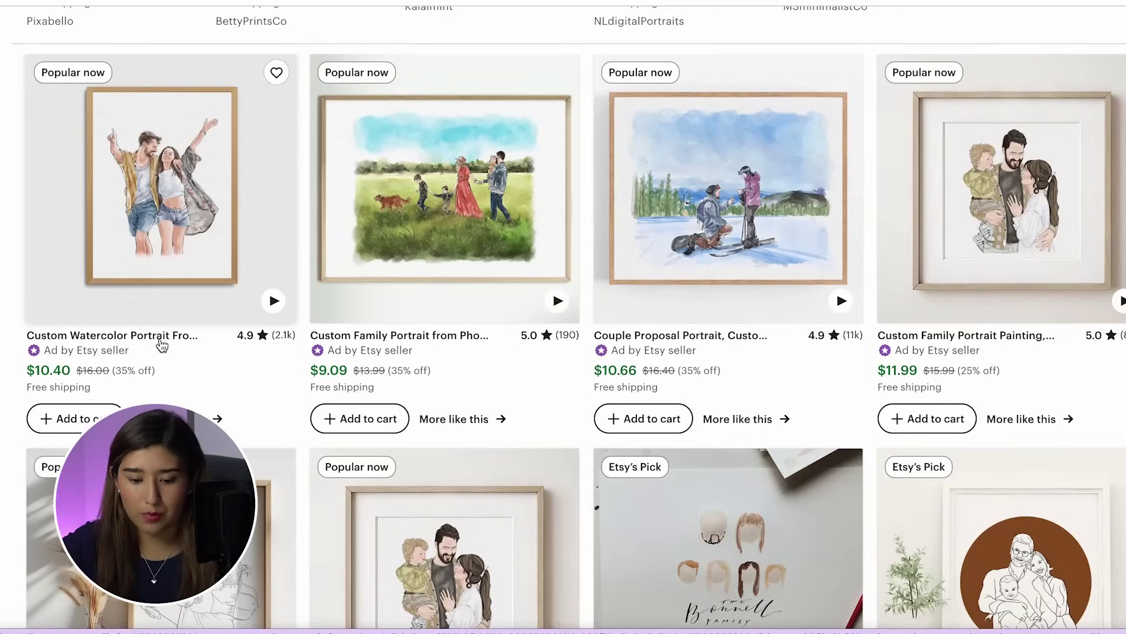
scroll(161, 337, "down", 5)
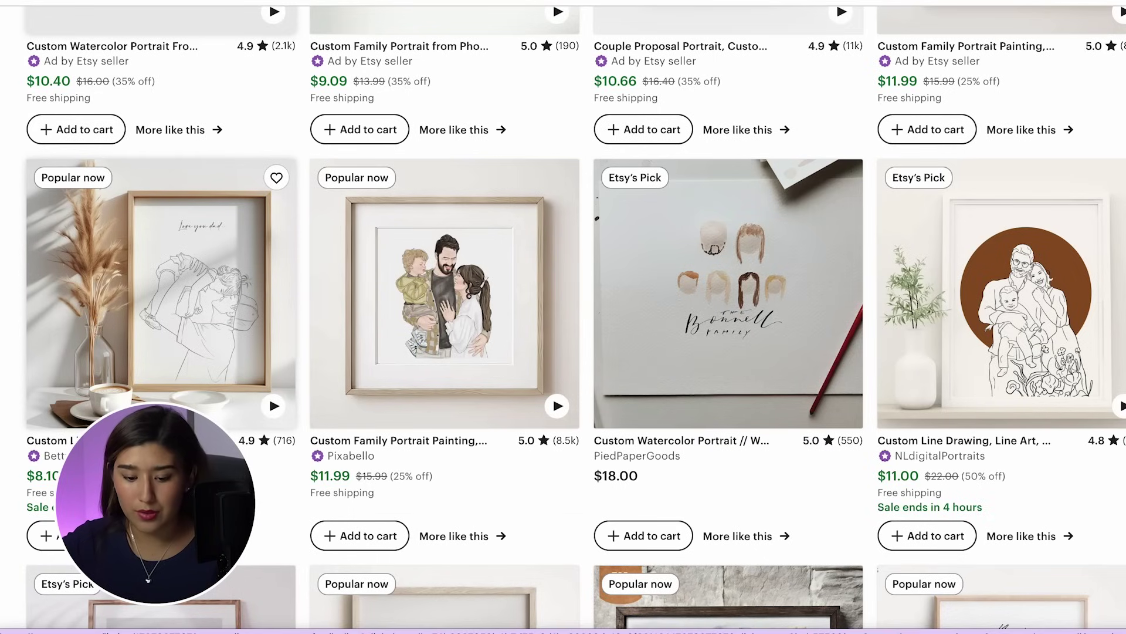
scroll(83, 299, "down", 3)
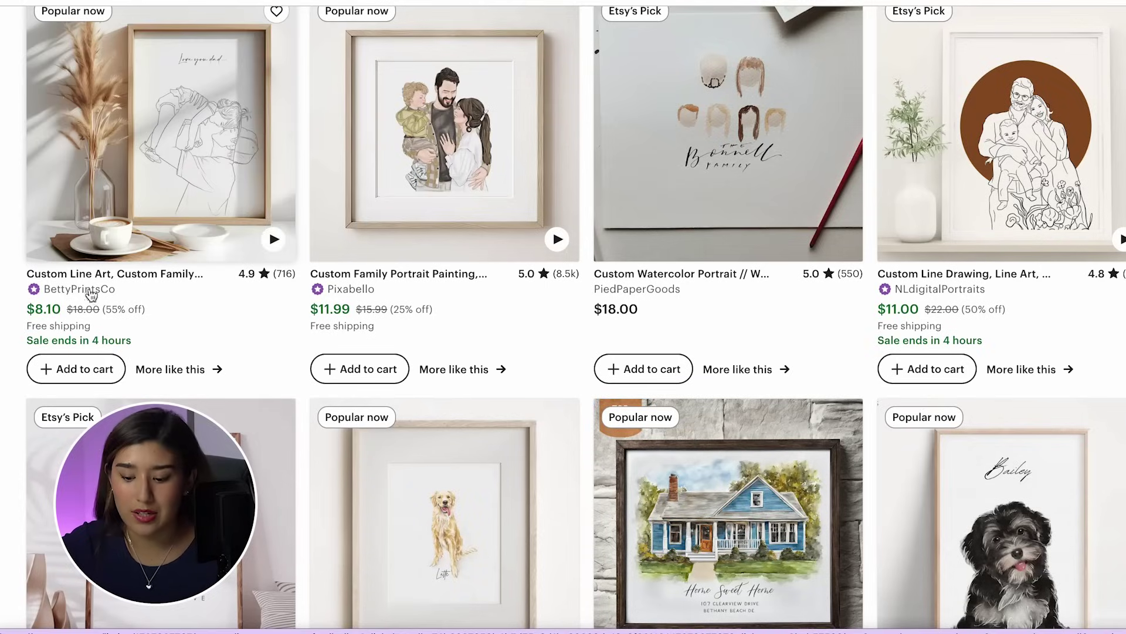
scroll(479, 359, "down", 1)
scroll(477, 359, "up", 2)
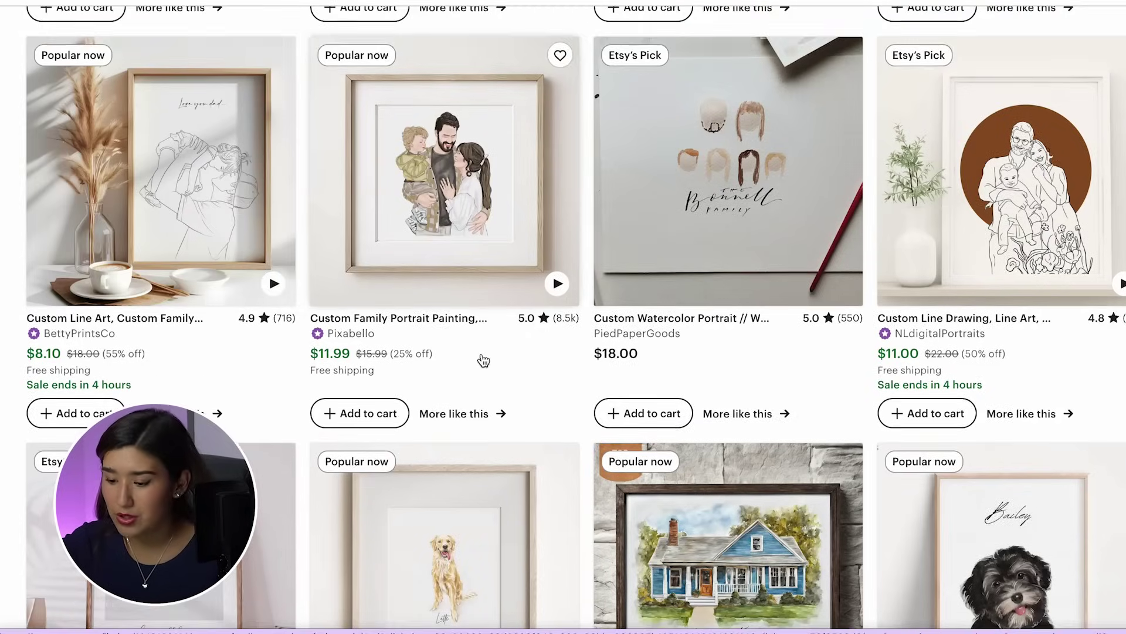
Open BettyPrintsCo's custom family line art listing and highlight "Personalized Gift For Him" in its title
left_click(179, 319)
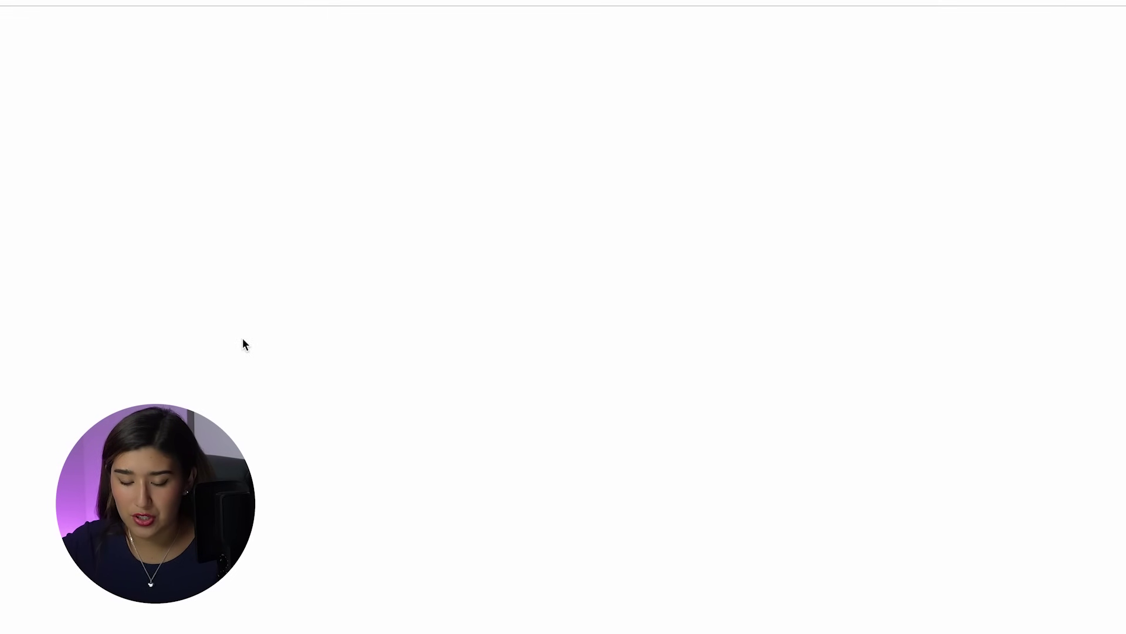
scroll(795, 249, "down", 1)
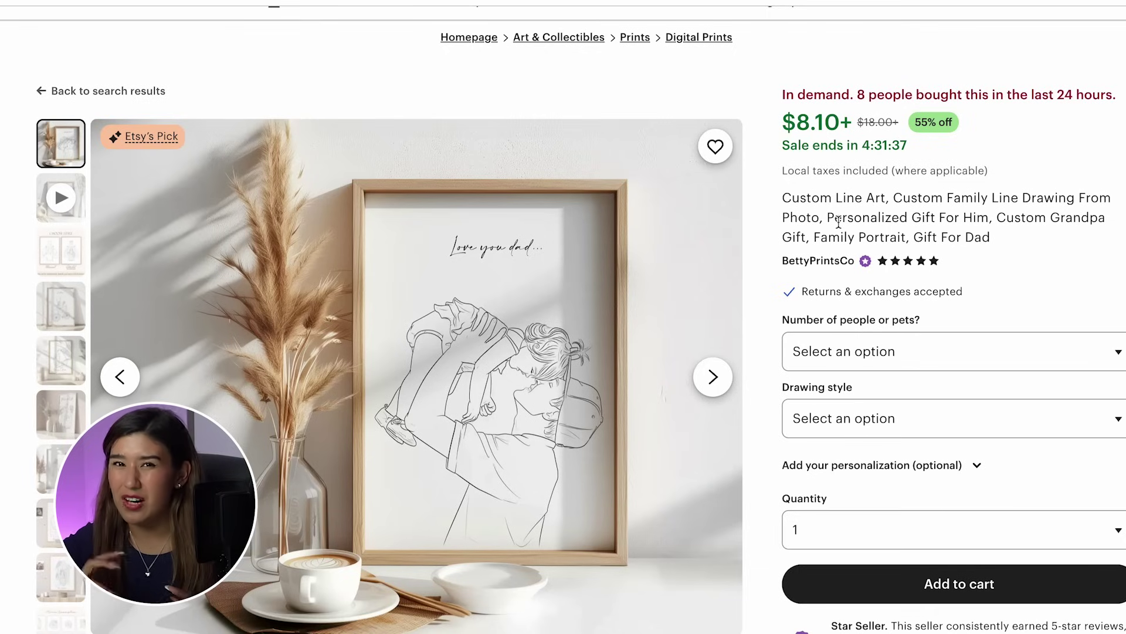
left_click_drag(827, 218, 988, 218)
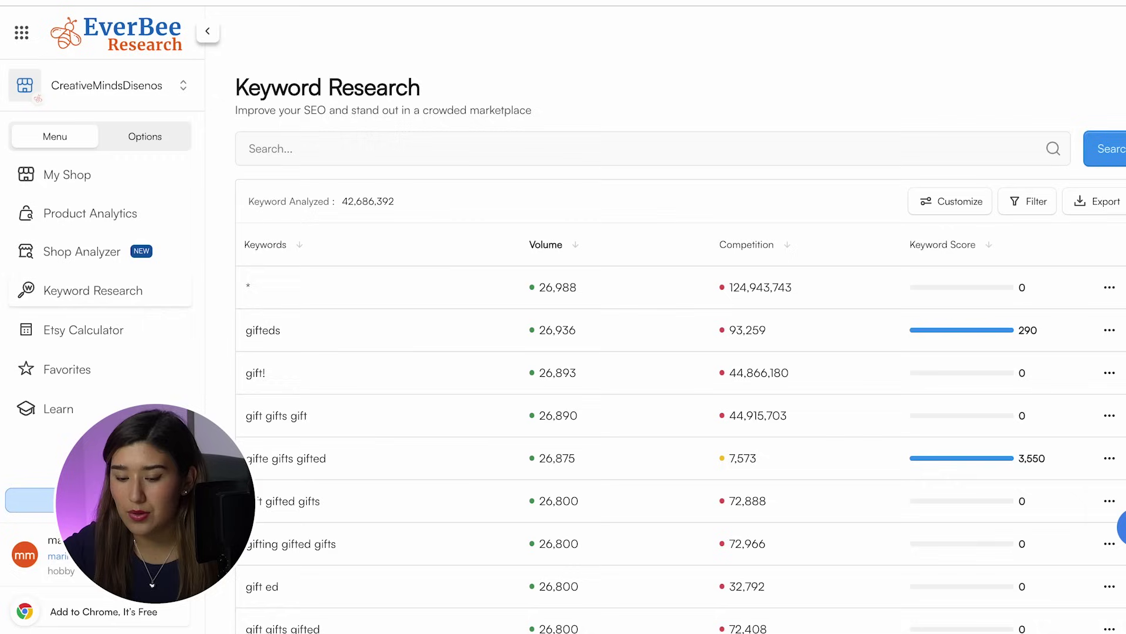
In EverBee's Keyword Research, search for "Father's Day gift" and review the keyword results
left_click(368, 162)
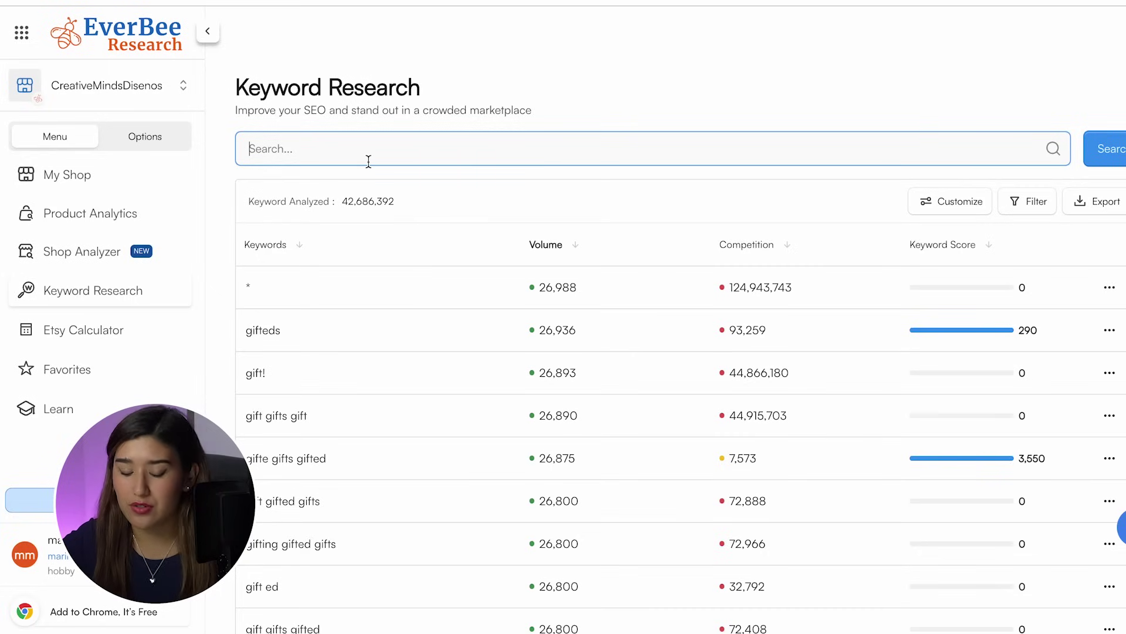
type("F")
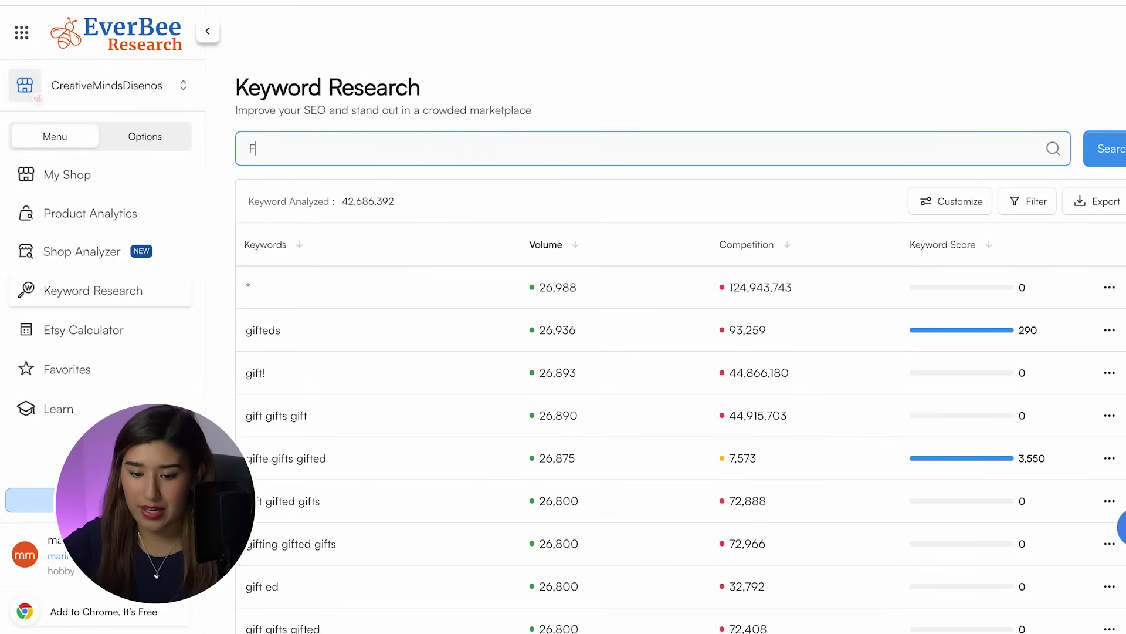
type("athers")
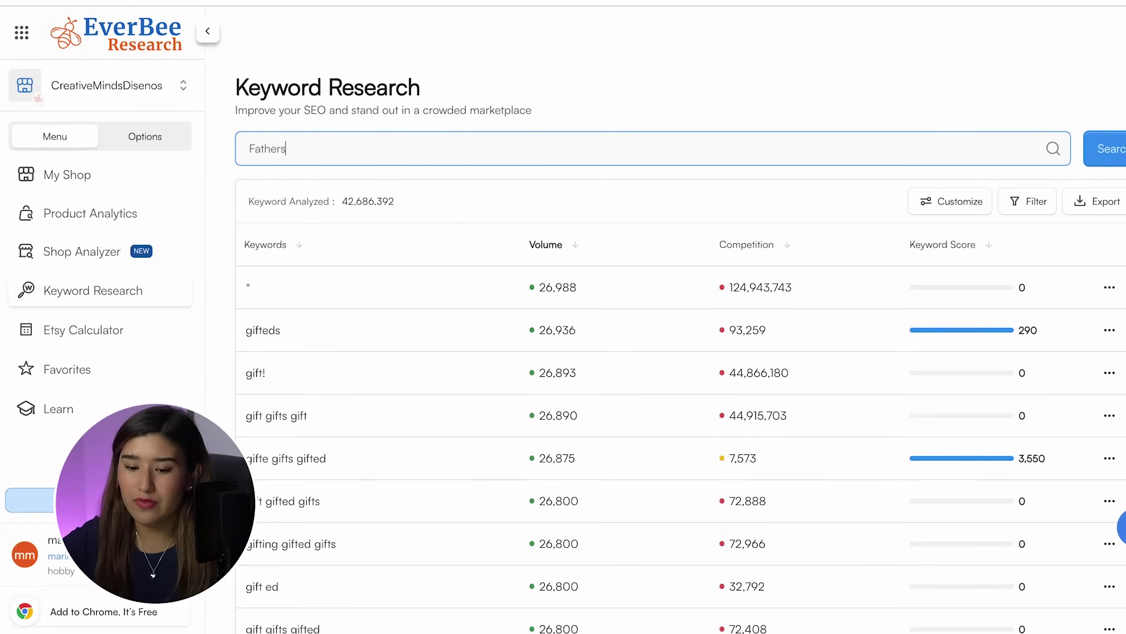
key("BackSpace")
key("BackSpace")
key("BackSpace")
key("BackSpace")
key("BackSpace")
key("BackSpace")
key("BackSpace")
type("Father's Day gift")
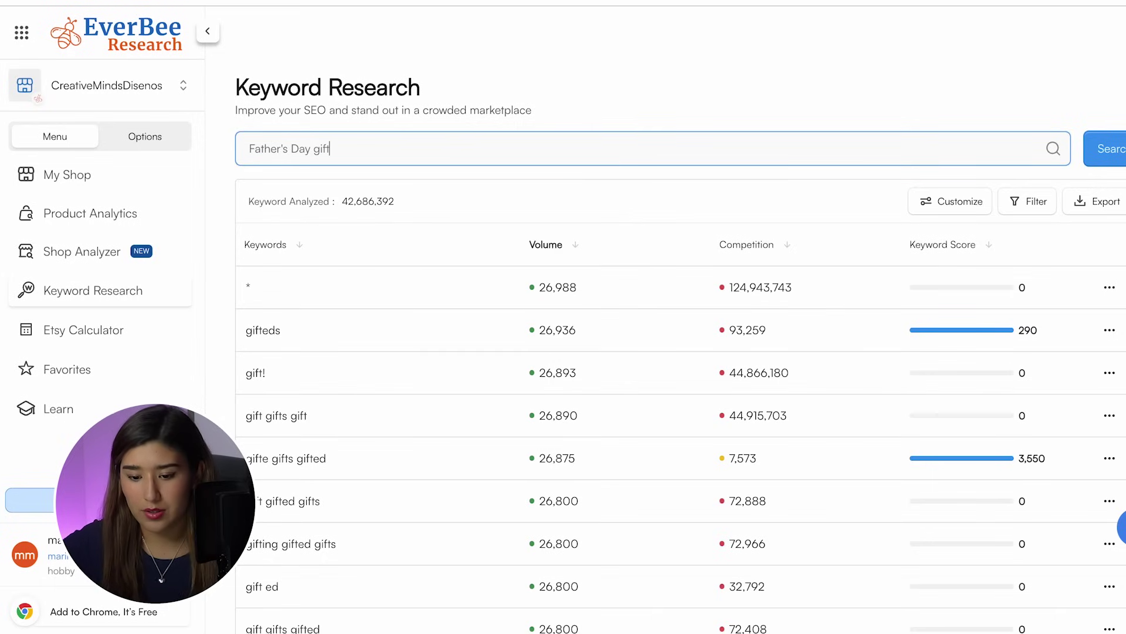
key("Return")
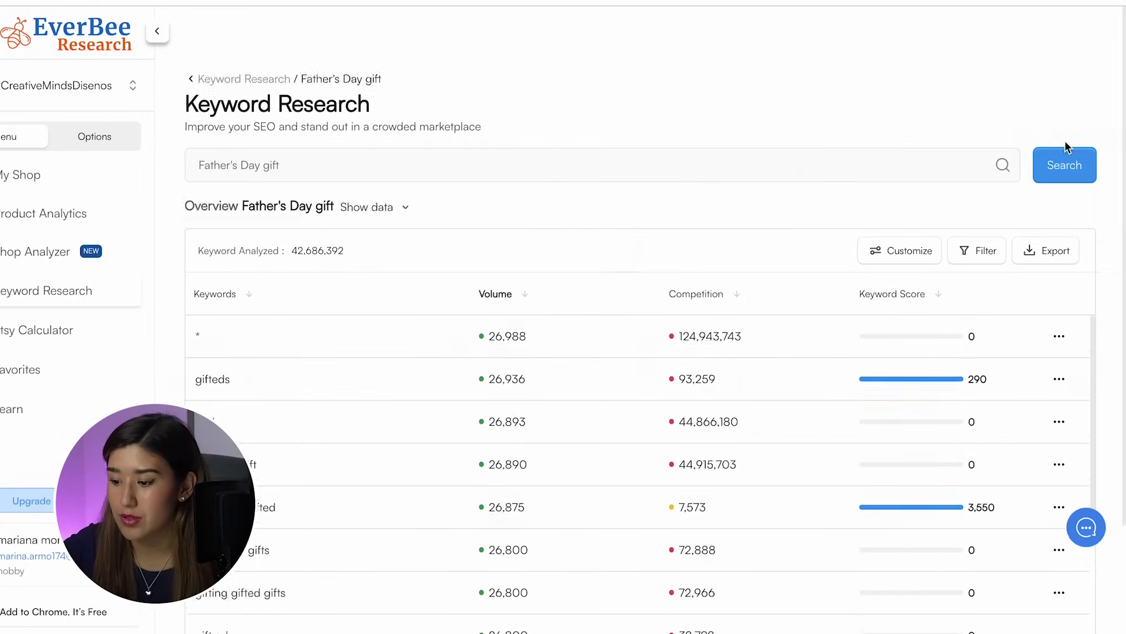
left_click(1116, 151)
scroll(356, 466, "down", 1)
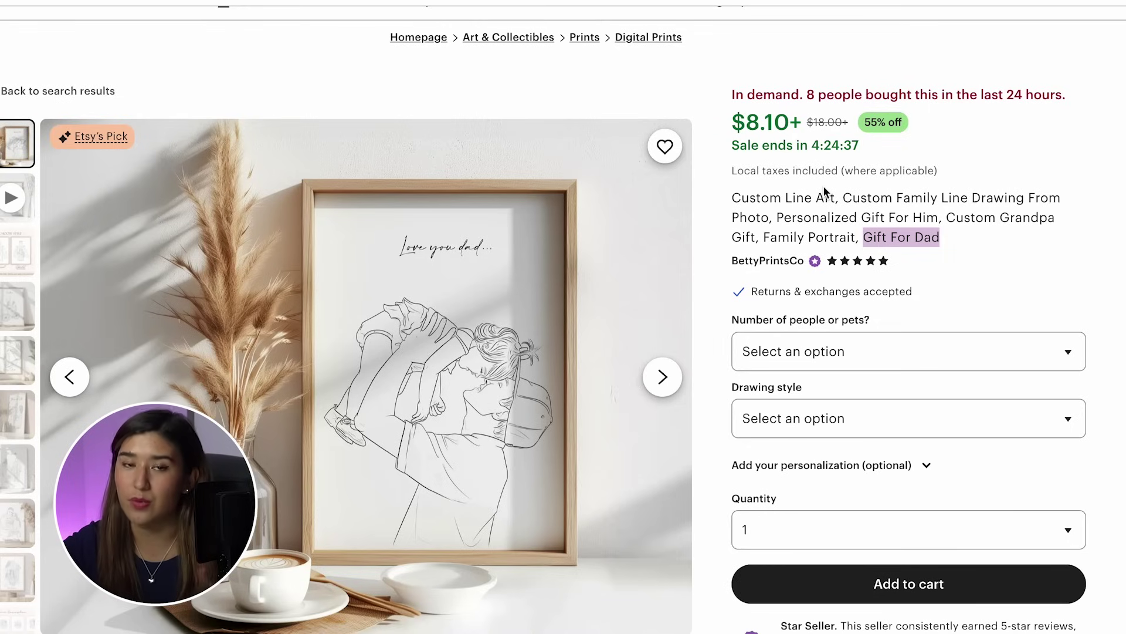
Copy "Gift For Dad" from the Etsy listing's title and search for it in EverBee's Keyword Research
left_click(890, 237)
left_click_drag(866, 237, 940, 237)
key("ctrl+c")
key("ctrl+a")
key("BackSpace")
key("ctrl+v")
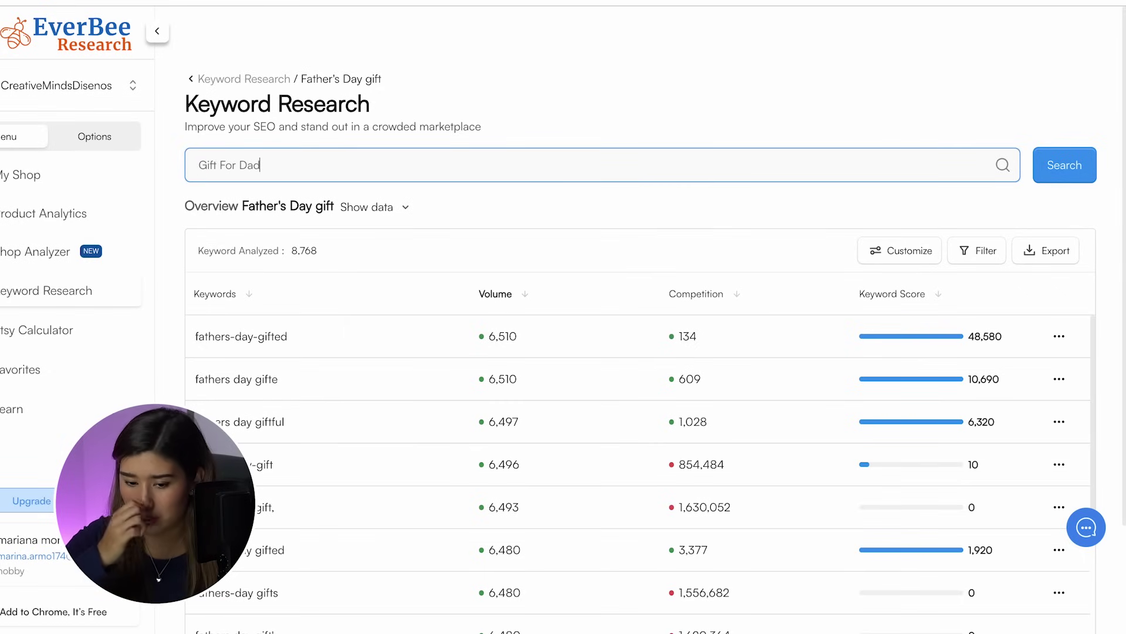
key("Return")
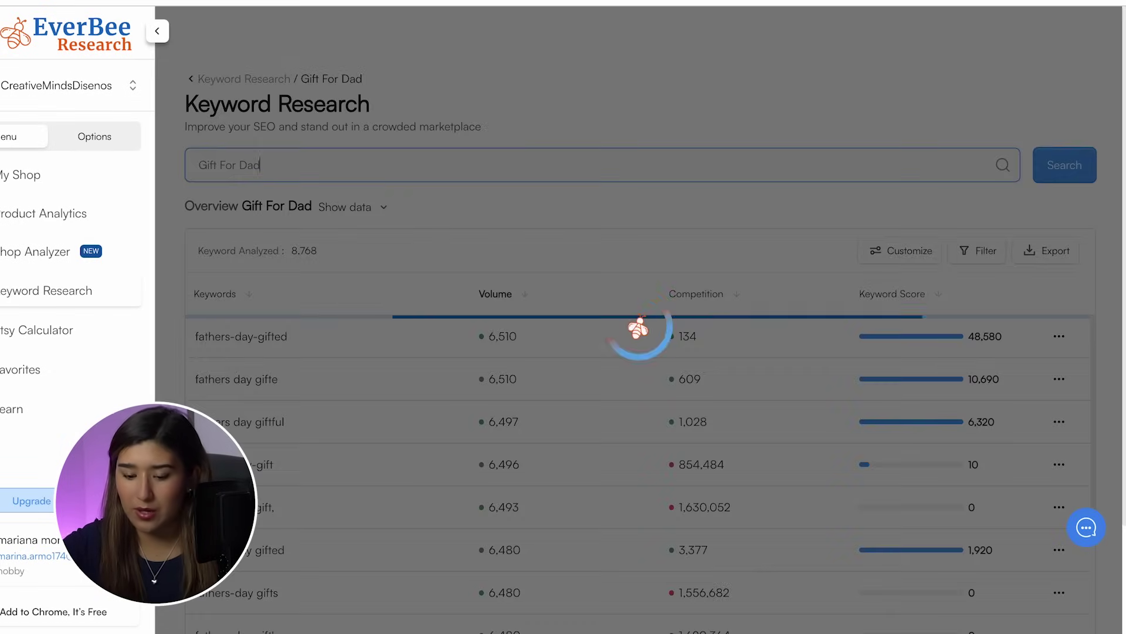
scroll(578, 292, "down", 1)
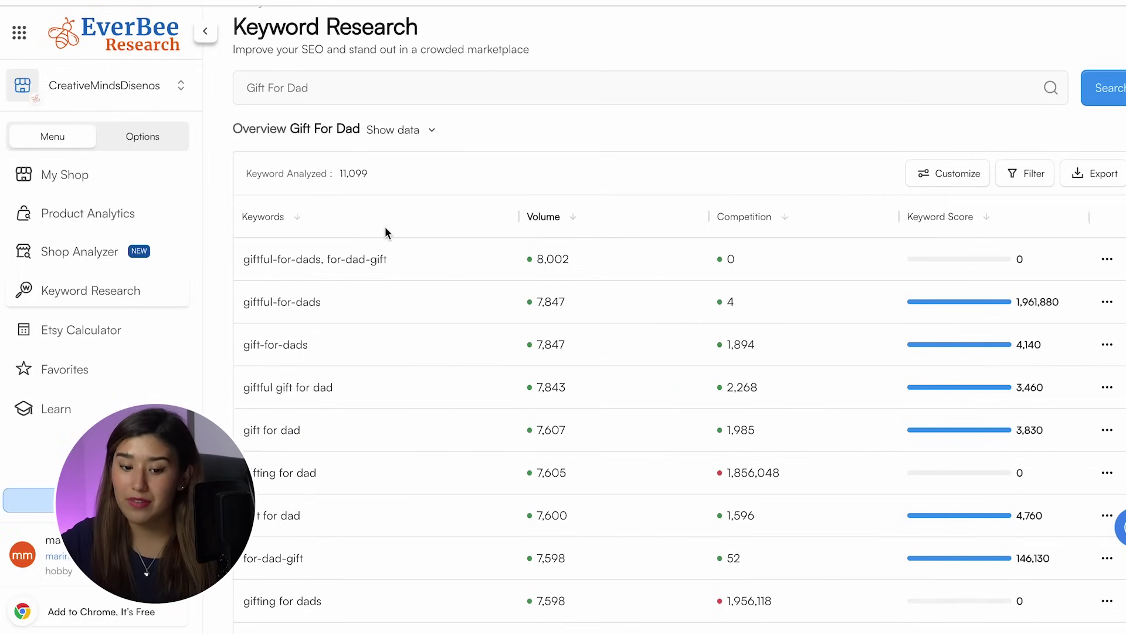
Open EverBee's Shop Analyzer, and copy the shop name BettyPrintsCo from the seller's Etsy shop page
left_click(76, 255)
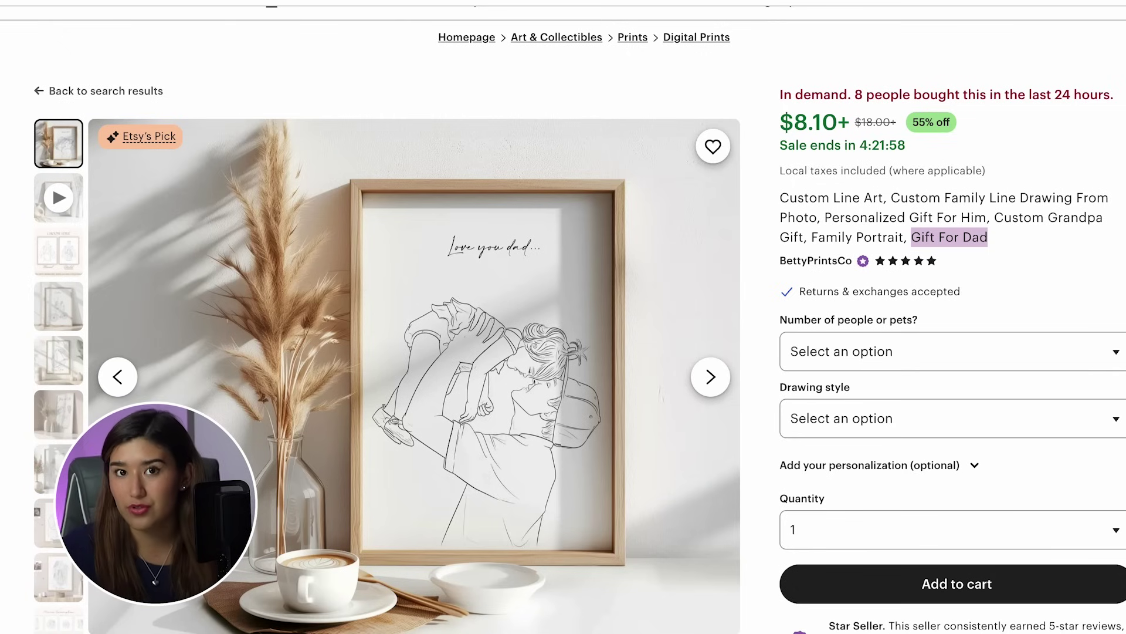
scroll(823, 354, "down", 1)
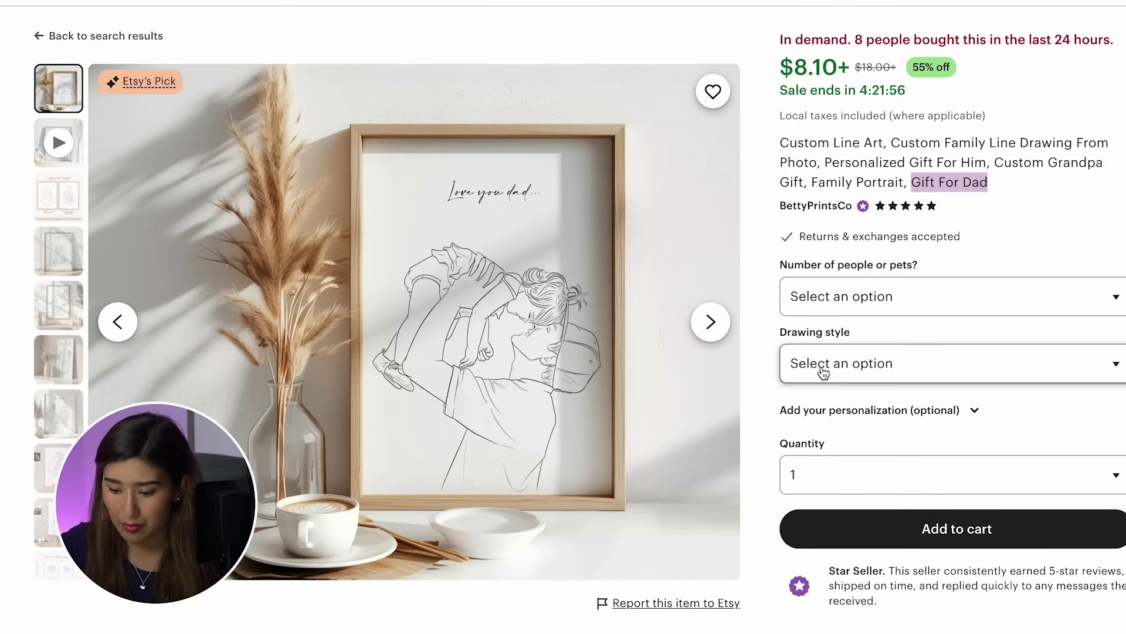
scroll(824, 370, "down", 18)
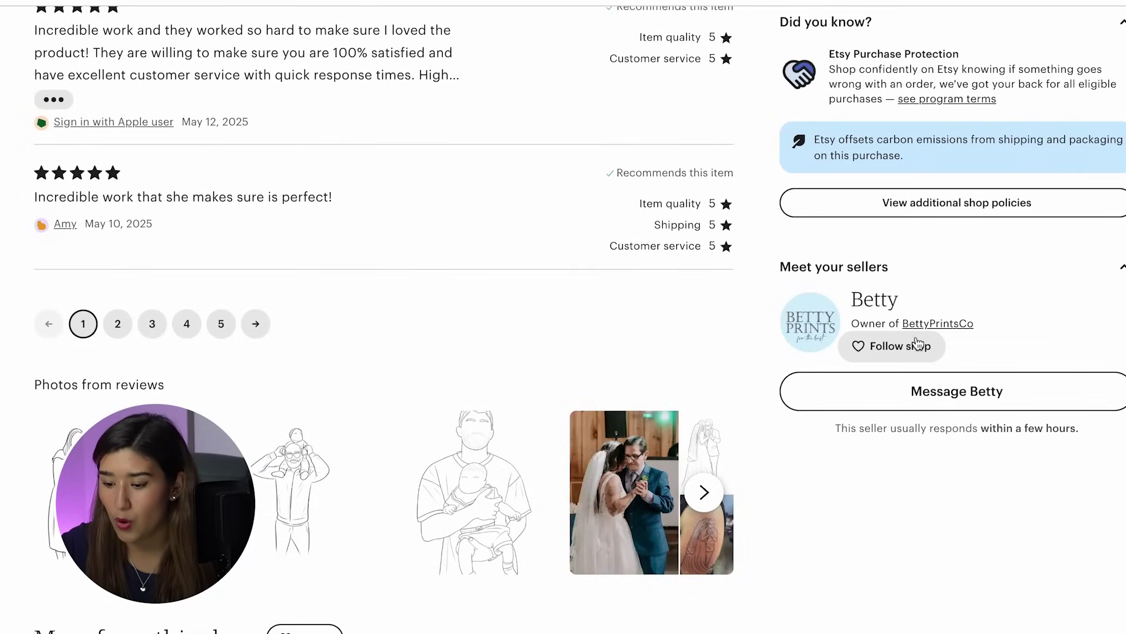
left_click(898, 324)
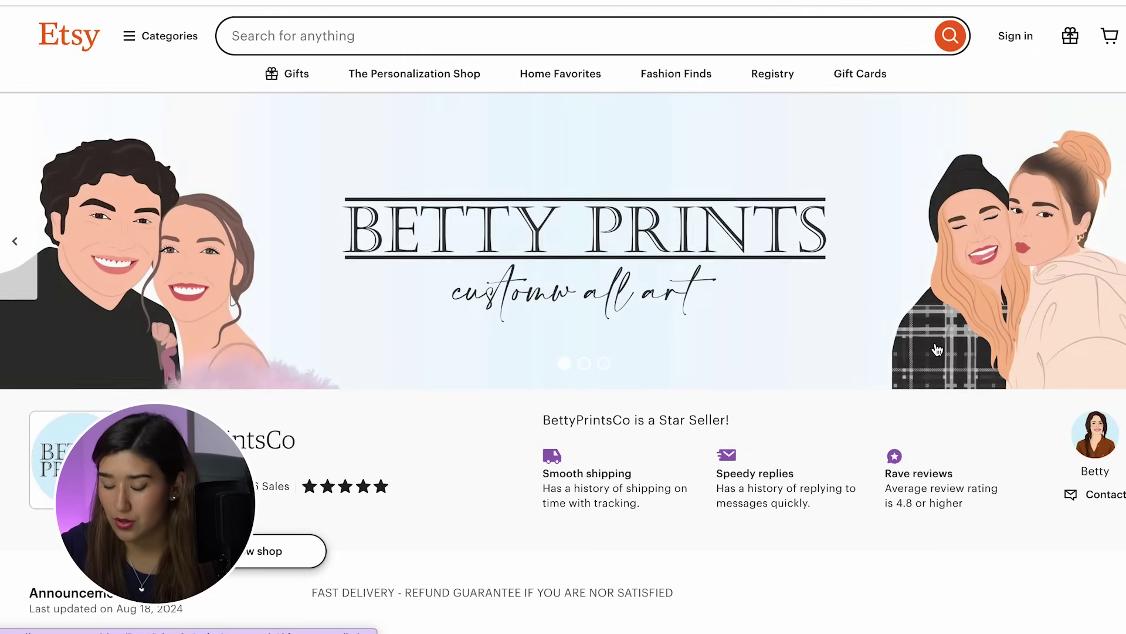
scroll(420, 394, "down", 1)
left_click_drag(145, 381, 299, 386)
key("ctrl+c")
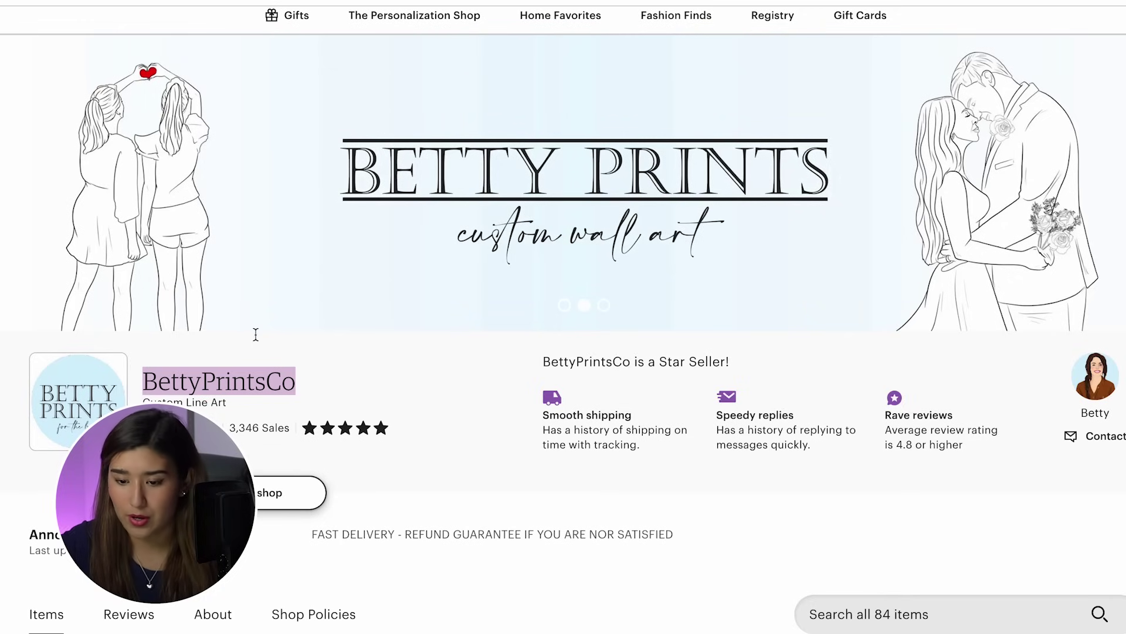
Search EverBee's Shop Analyzer for BettyPrintsCo and open the shop's overview, declining to reconnect the Etsy shop
key("ctrl+Tab")
left_click(463, 140)
key("ctrl+v")
key("Return")
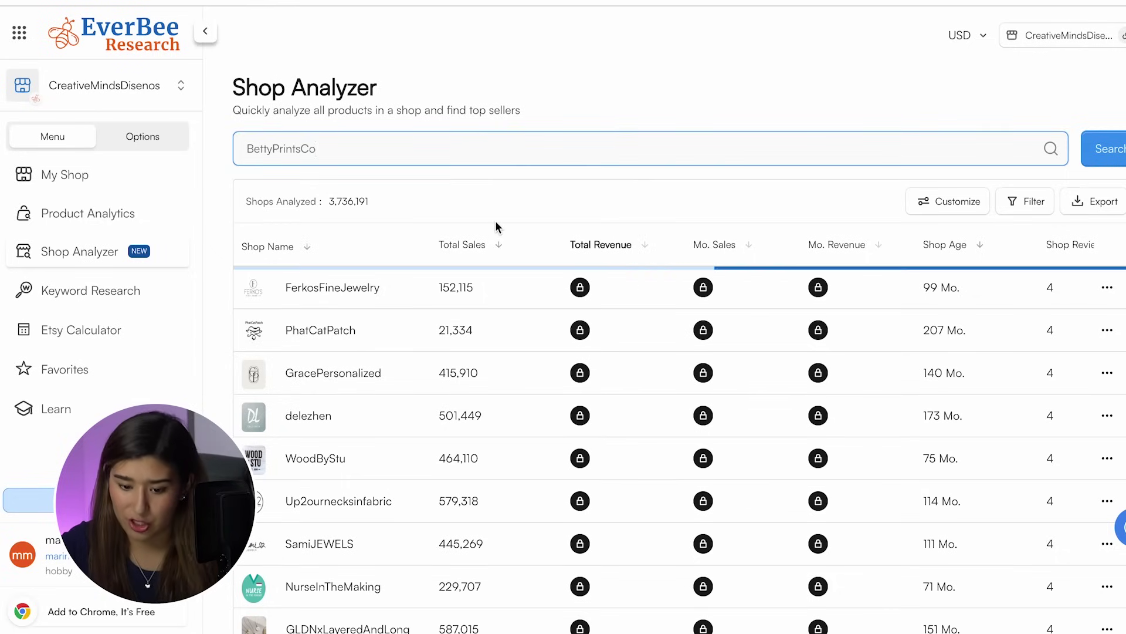
key("ctrl+shift+Tab")
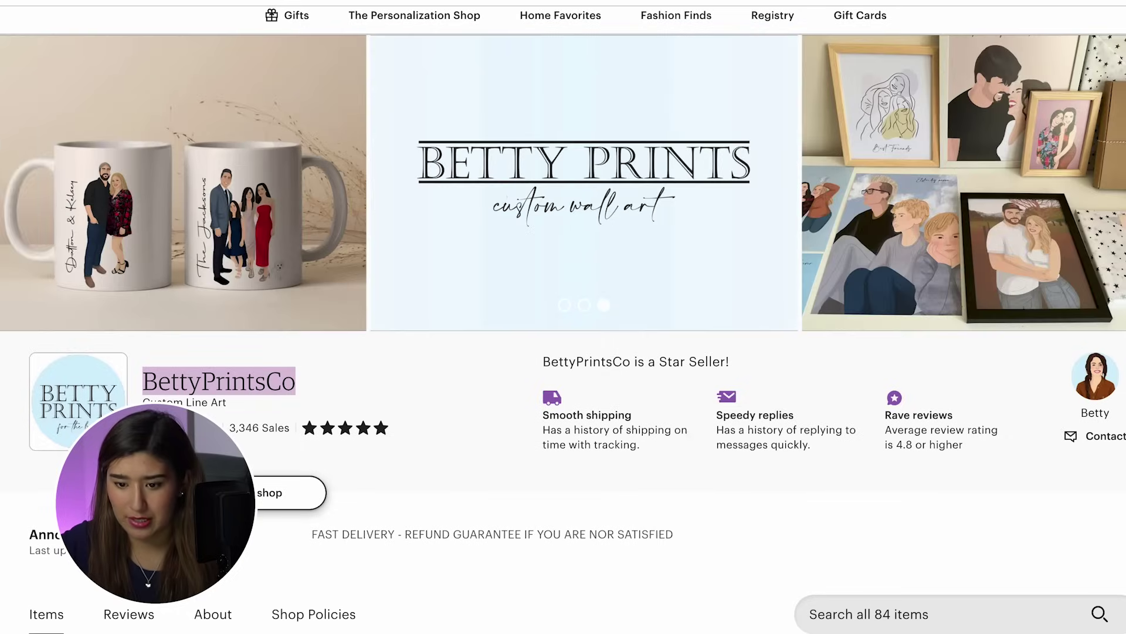
key("ctrl+Tab")
left_click(284, 287)
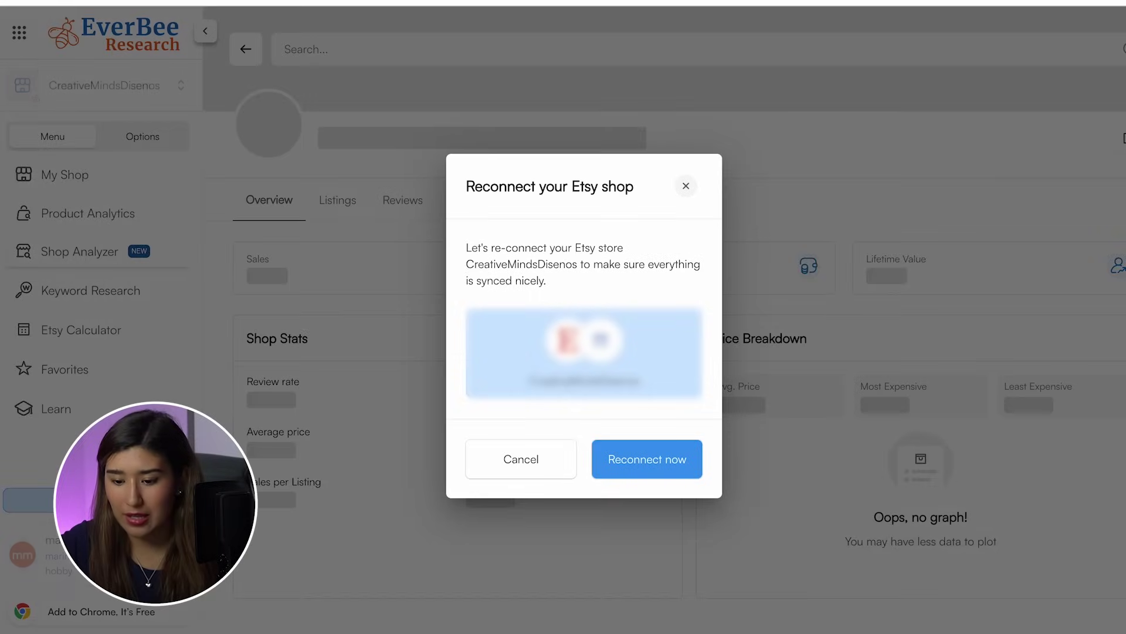
left_click(565, 447)
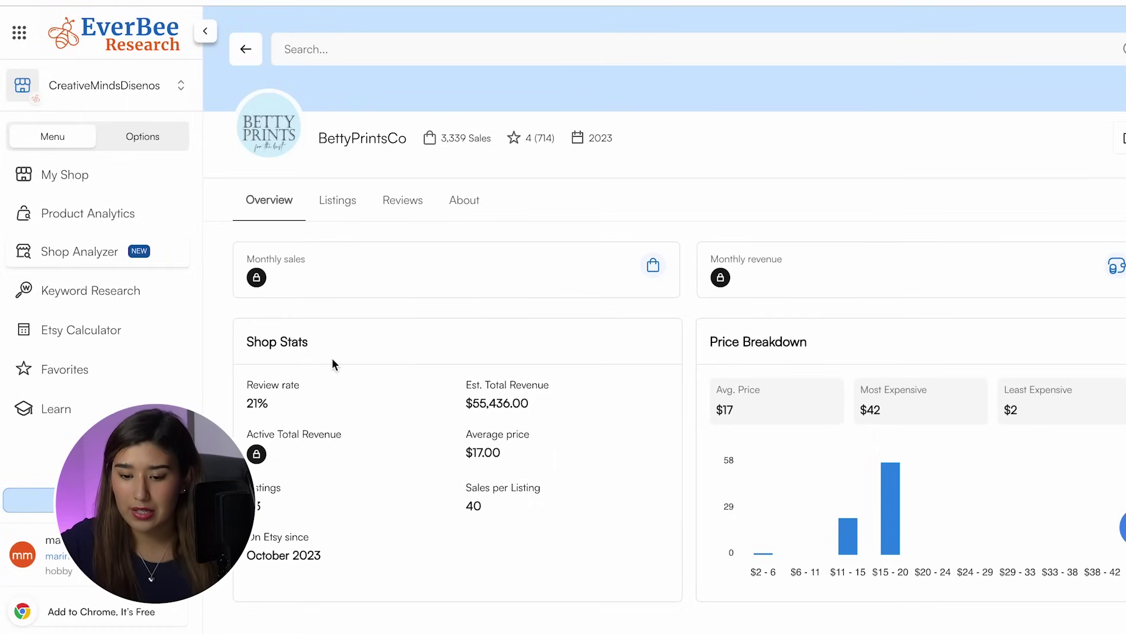
Examine the date BettyPrintsCo joined Etsy and its estimated total revenue in the shop stats
left_click_drag(246, 555, 322, 555)
left_click(277, 575)
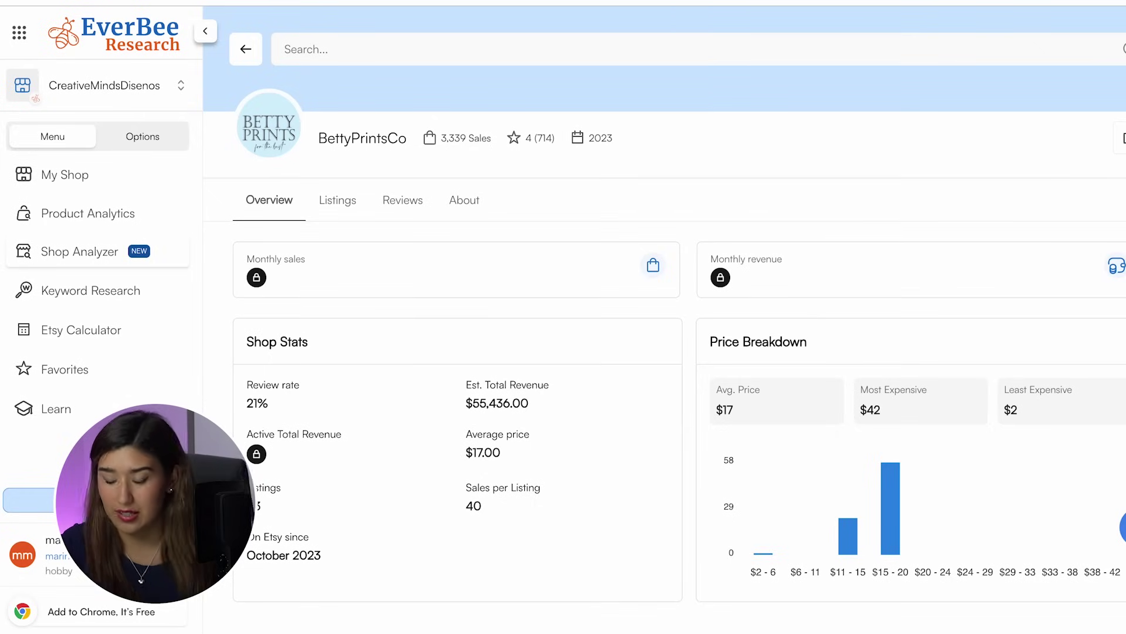
left_click_drag(465, 383, 534, 400)
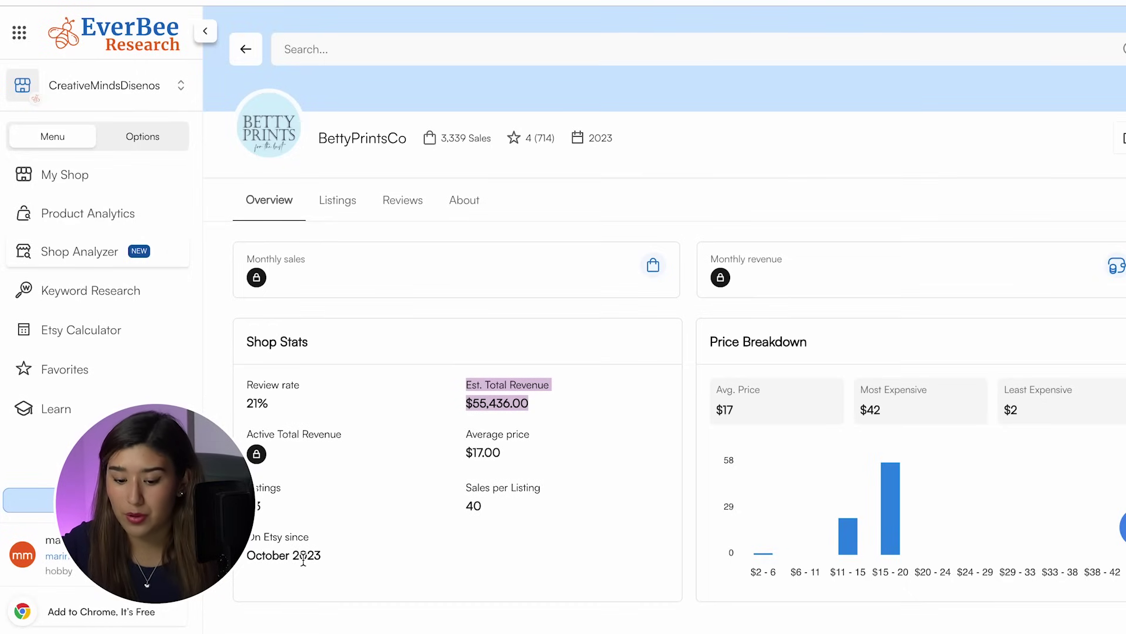
left_click_drag(465, 403, 534, 402)
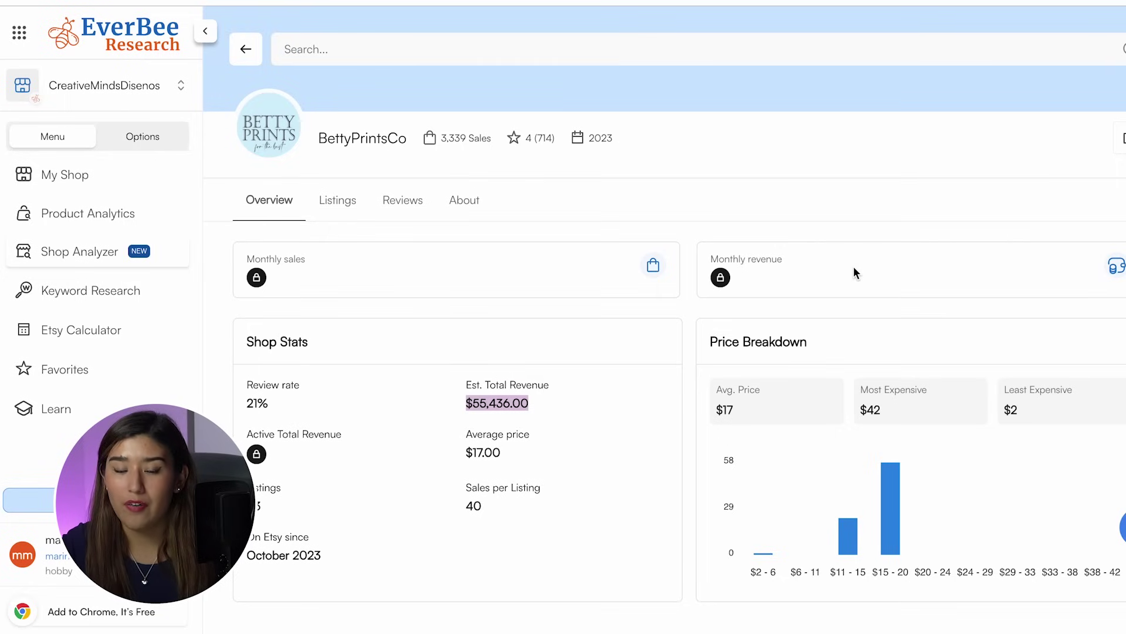
left_click(596, 435)
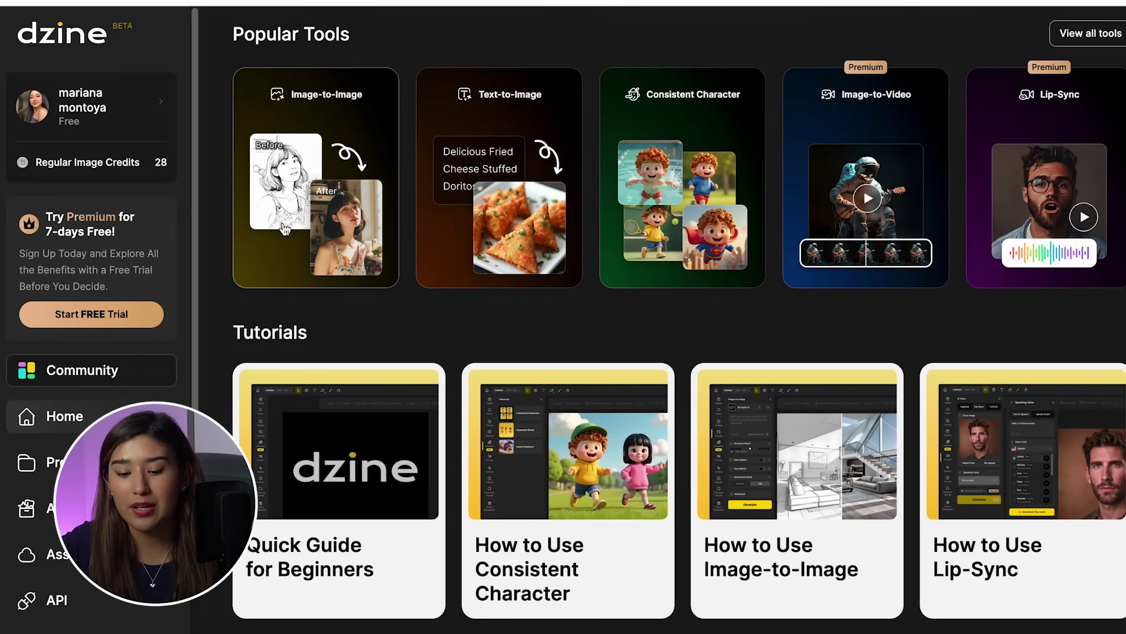
Start an Image-to-Image project in Dzine and open its style library
left_click(301, 197)
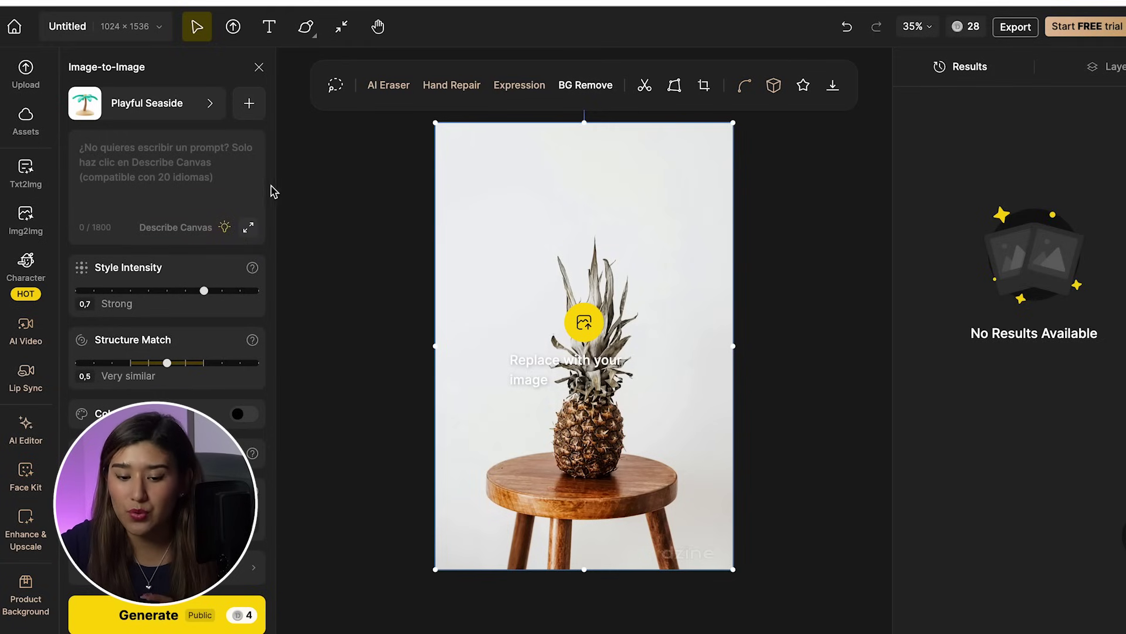
left_click(160, 116)
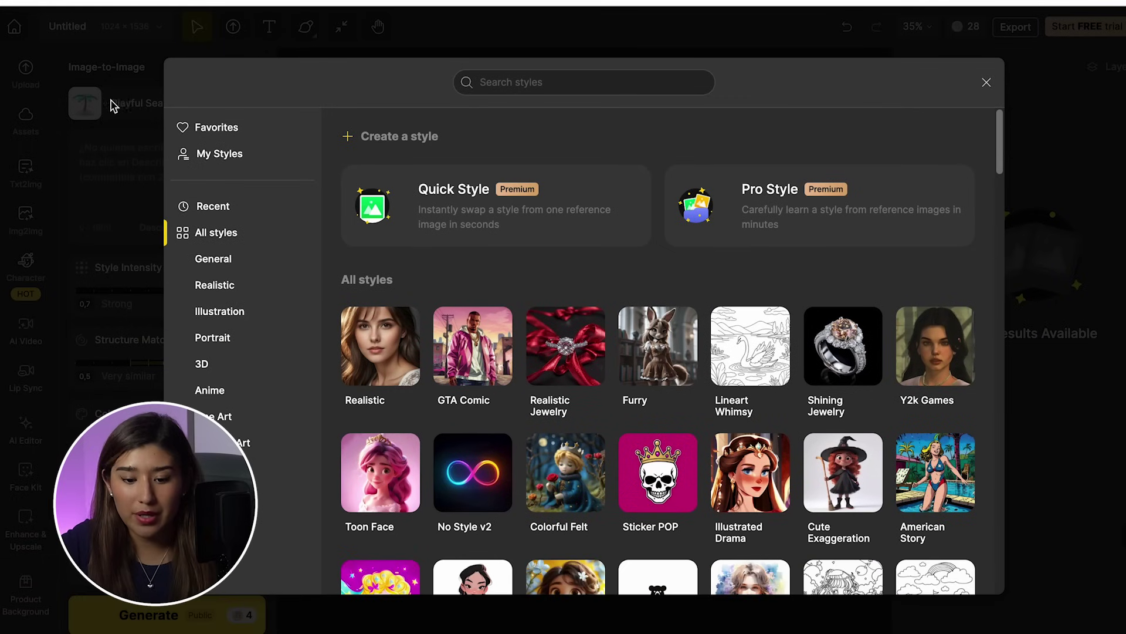
Examine the All styles collection for art styles suited to a custom portrait
scroll(473, 358, "down", 2)
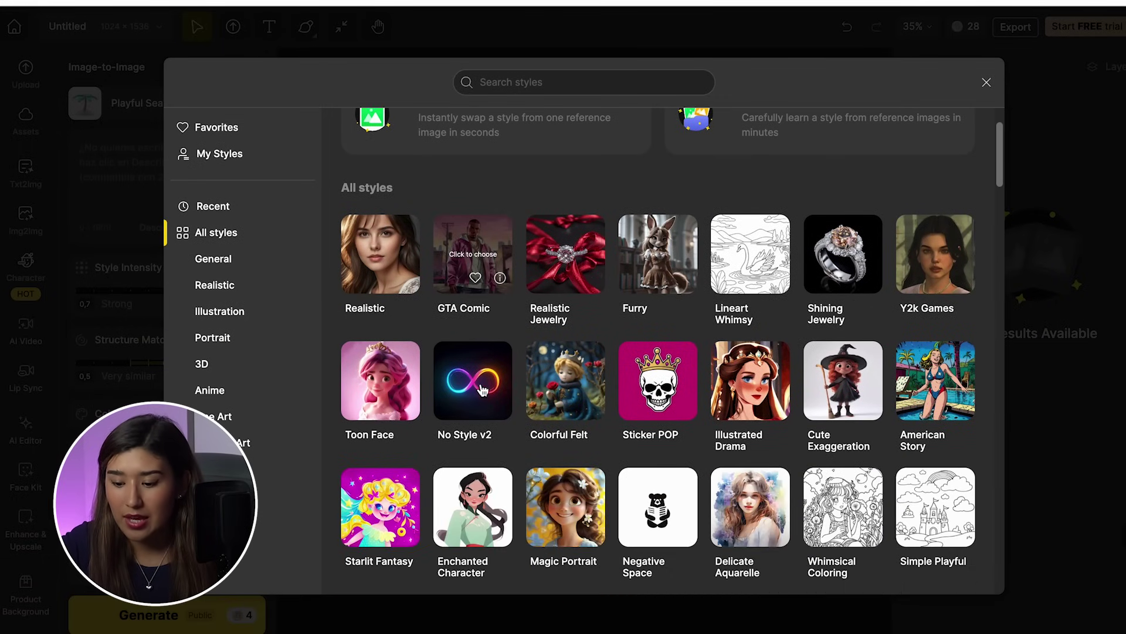
scroll(728, 414, "down", 2)
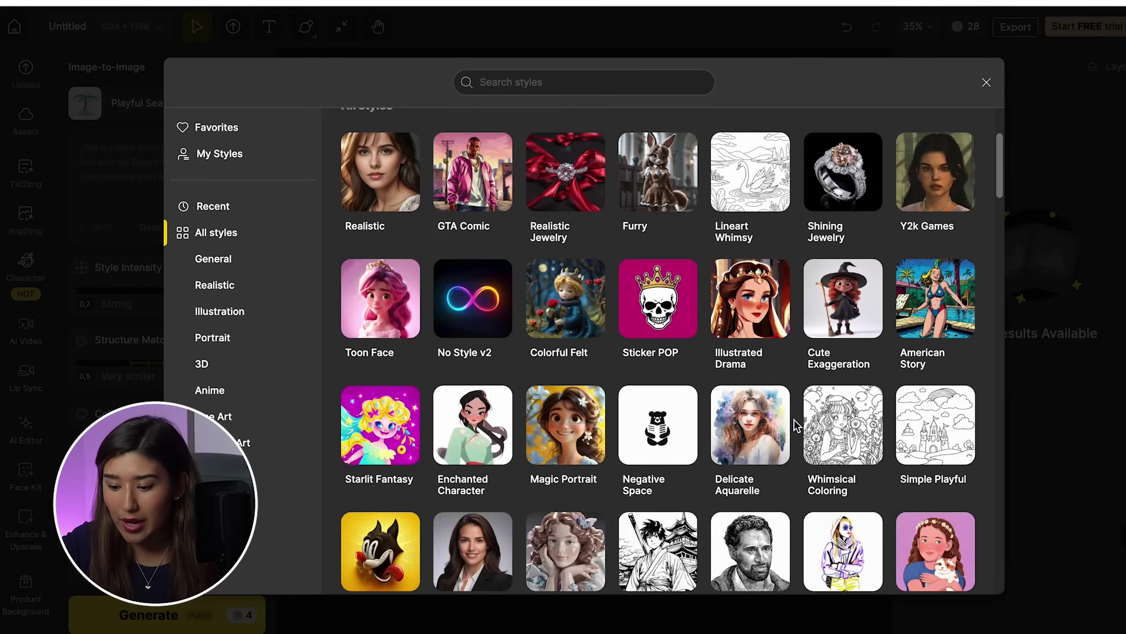
scroll(795, 425, "down", 7)
scroll(796, 425, "down", 1)
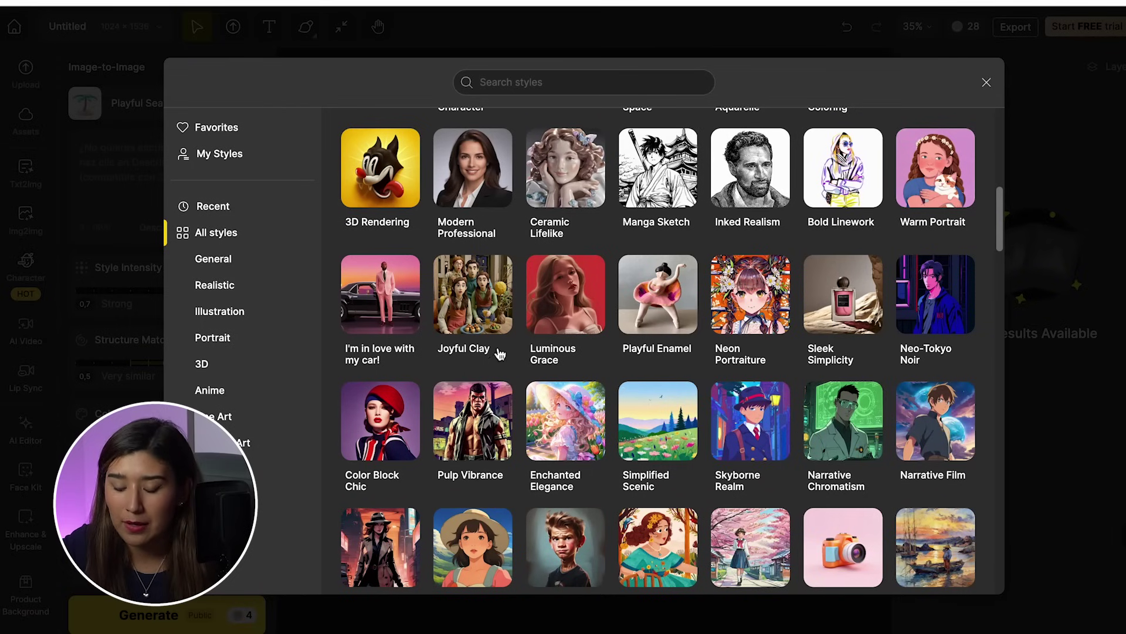
scroll(566, 410, "down", 1)
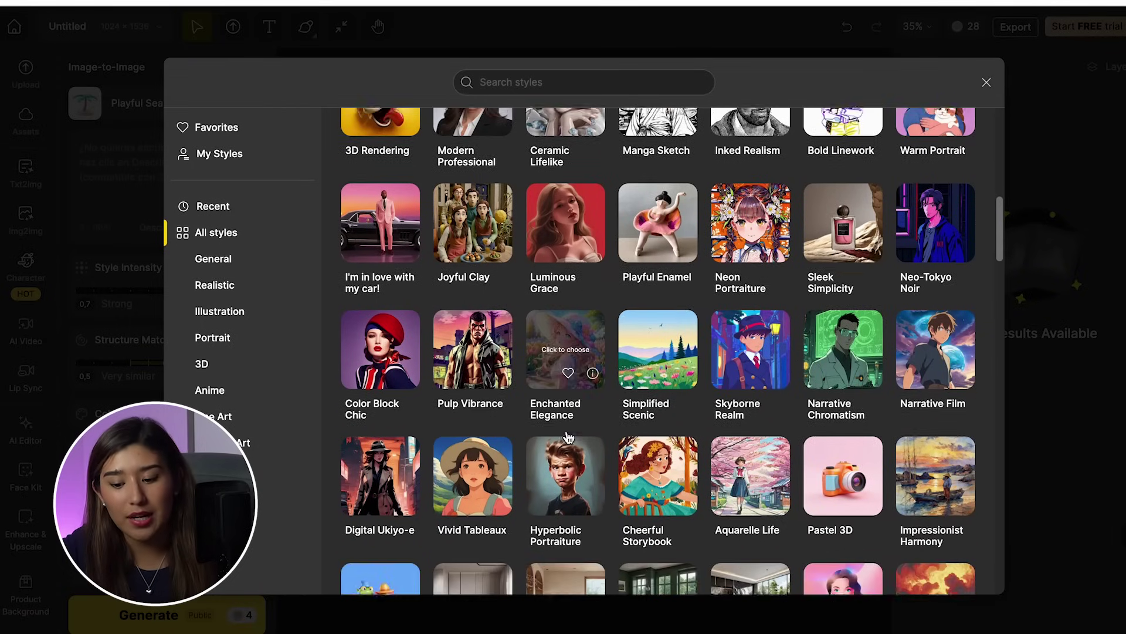
scroll(657, 329, "down", 8)
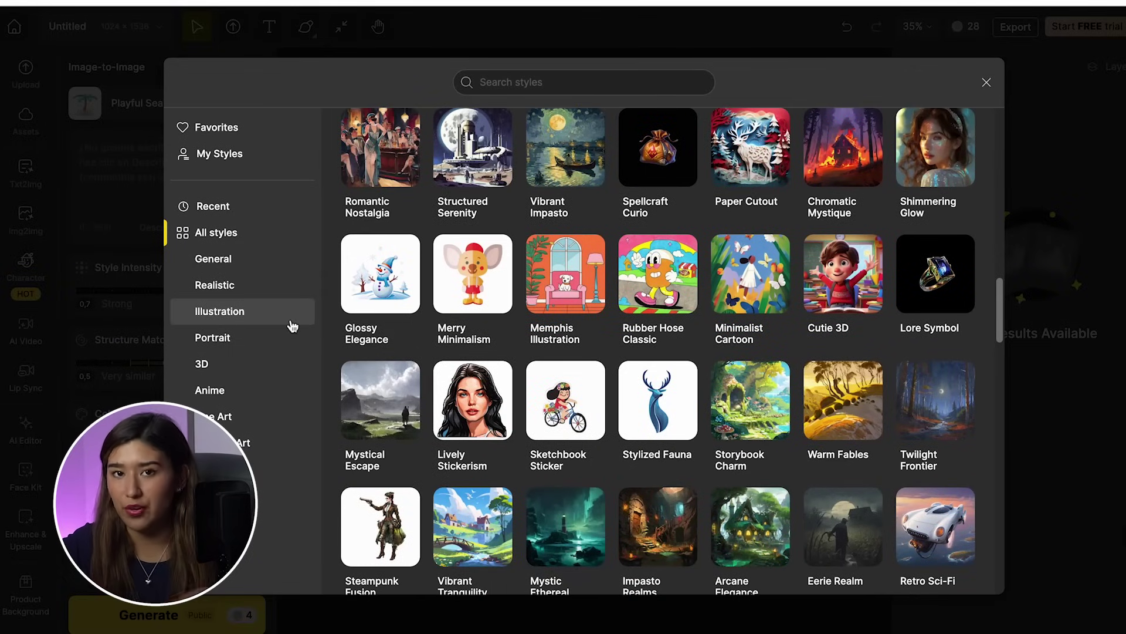
scroll(737, 387, "up", 10)
scroll(736, 388, "down", 7)
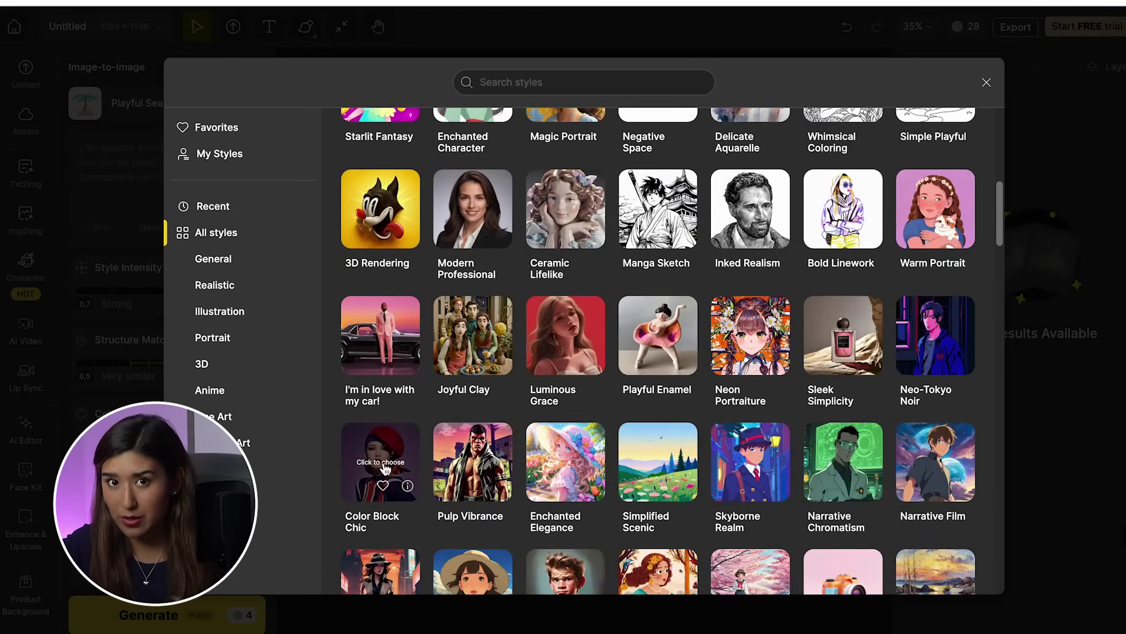
scroll(385, 469, "up", 10)
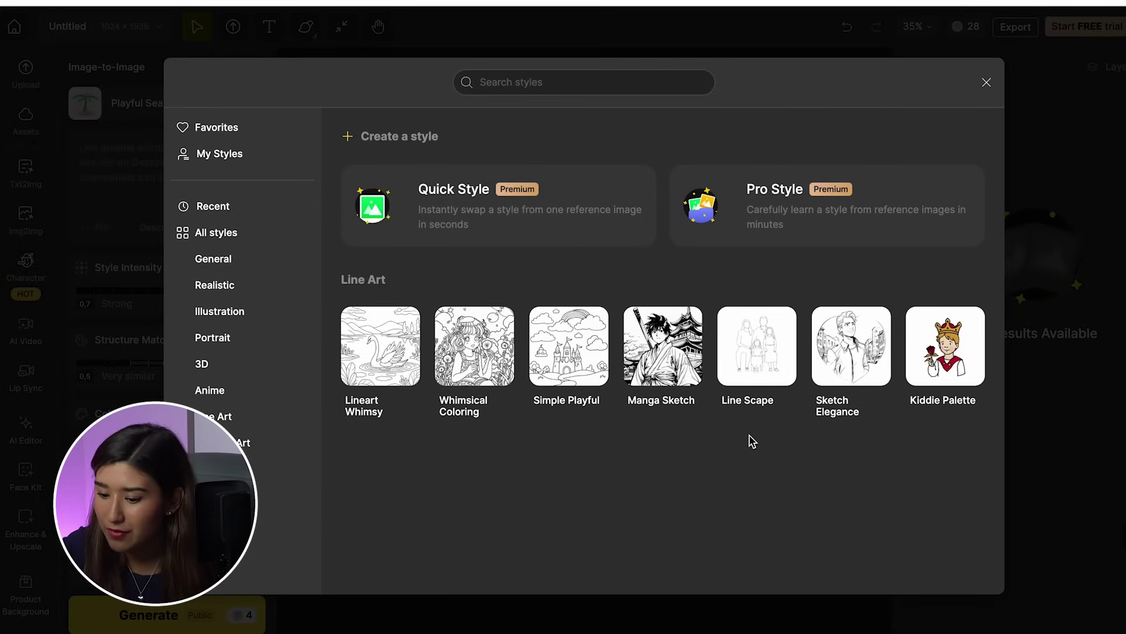
Choose the Line Scape style from the Line Art category for the image conversion
left_click(754, 354)
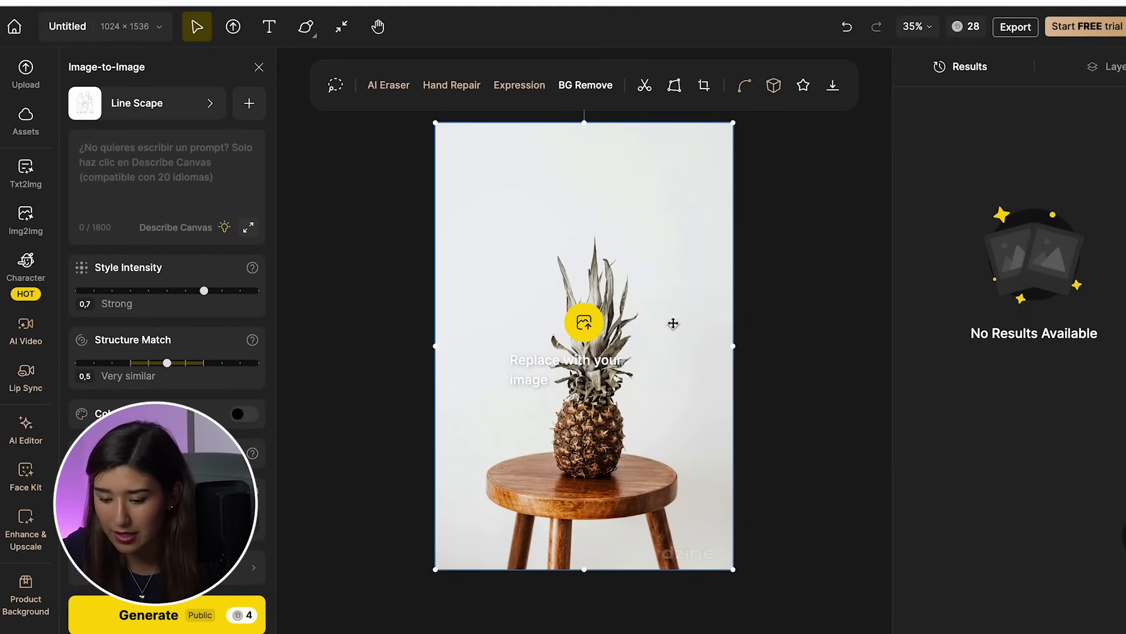
left_click(123, 106)
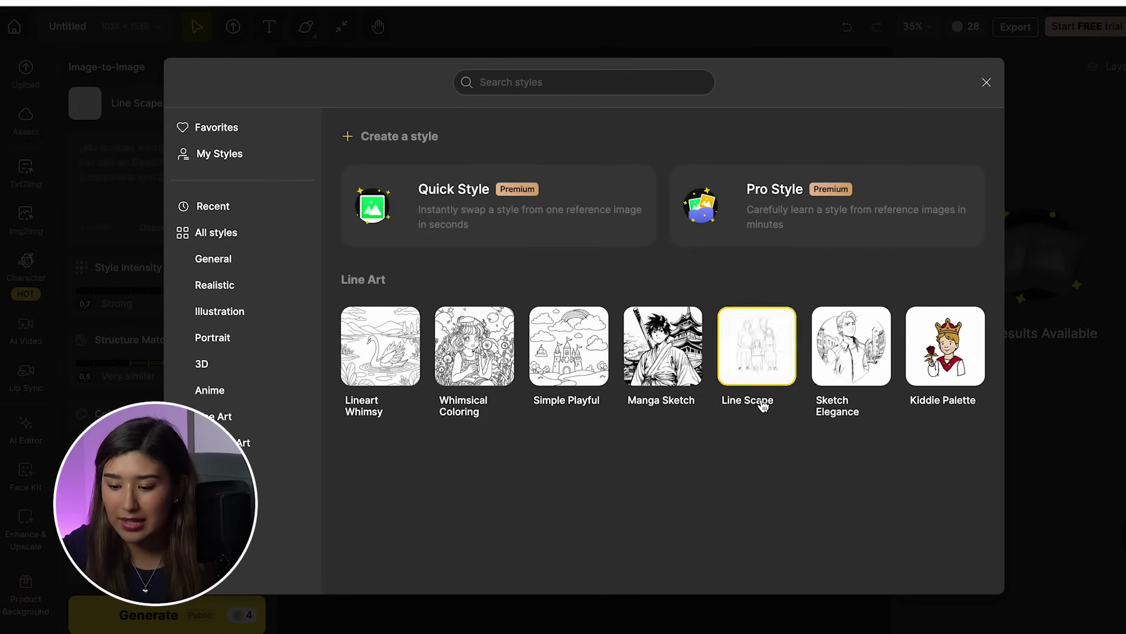
left_click(756, 344)
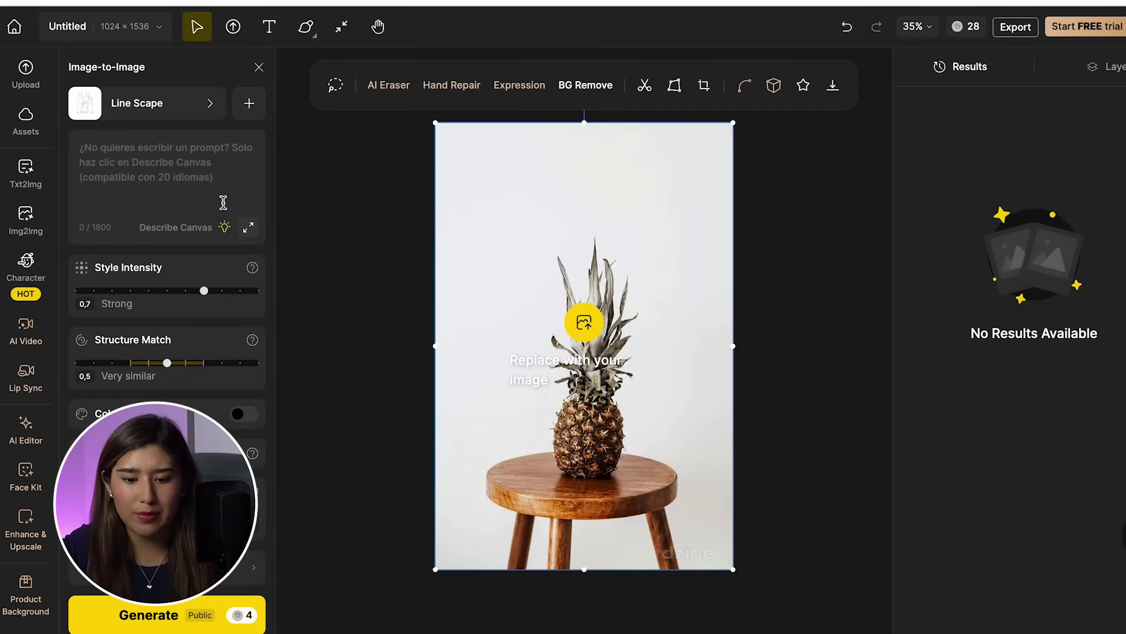
Replace the pineapple placeholder with the photo of the father and daughter from the computer
left_click(423, 363)
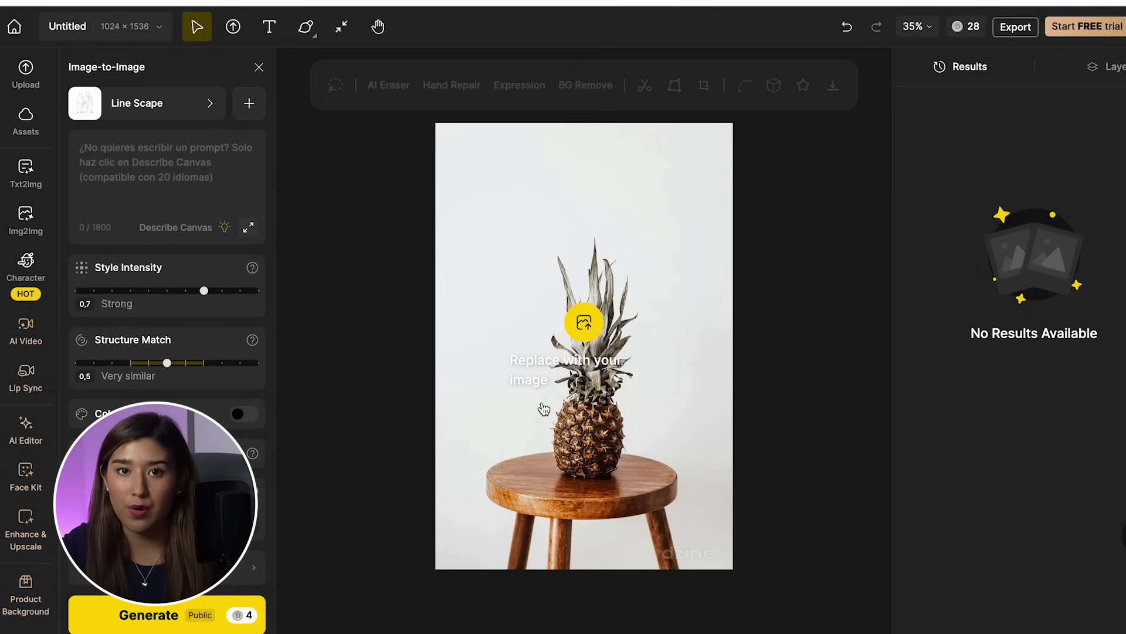
left_click(586, 319)
scroll(516, 411, "down", 5)
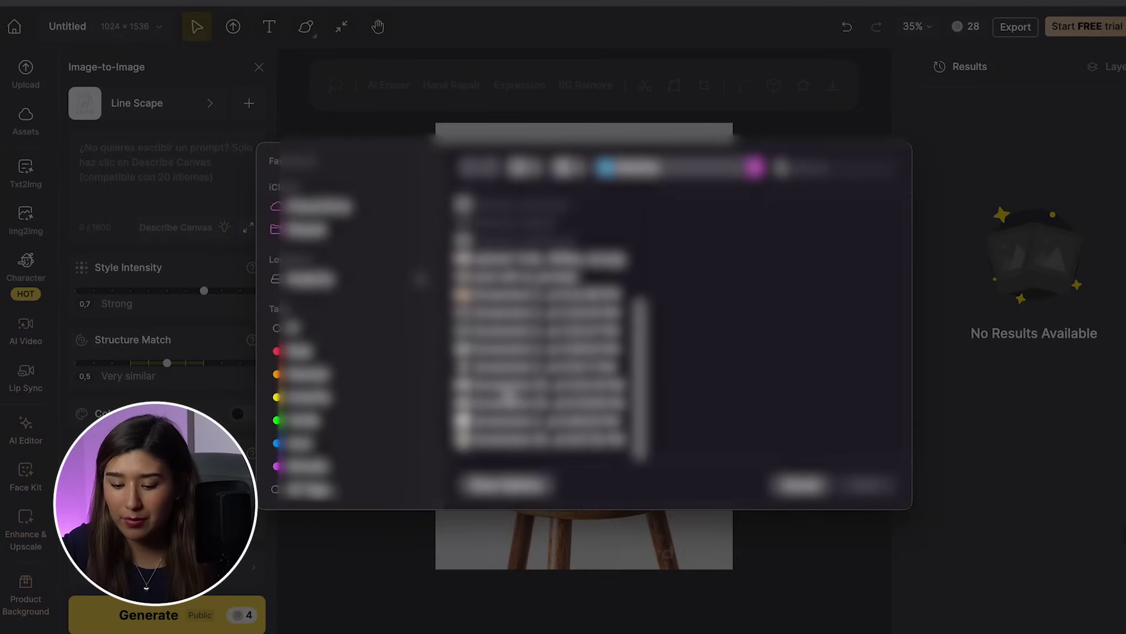
left_click(516, 443)
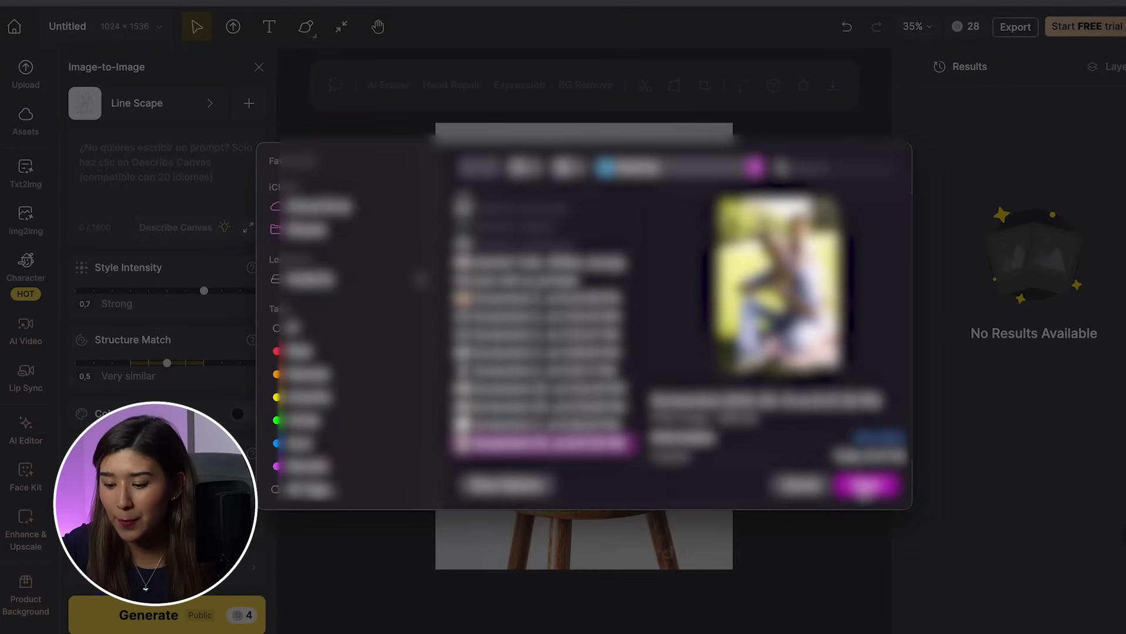
left_click(868, 486)
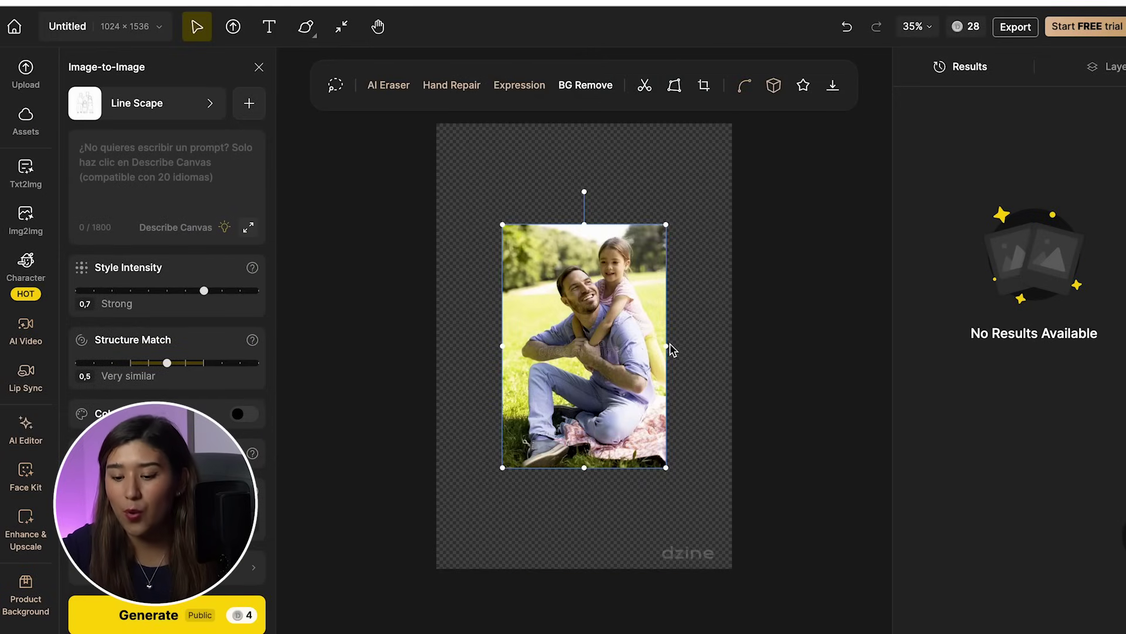
Enlarge the photo to nearly fill the canvas, and generate the prompt automatically with Describe Canvas
left_click_drag(586, 320, 524, 224)
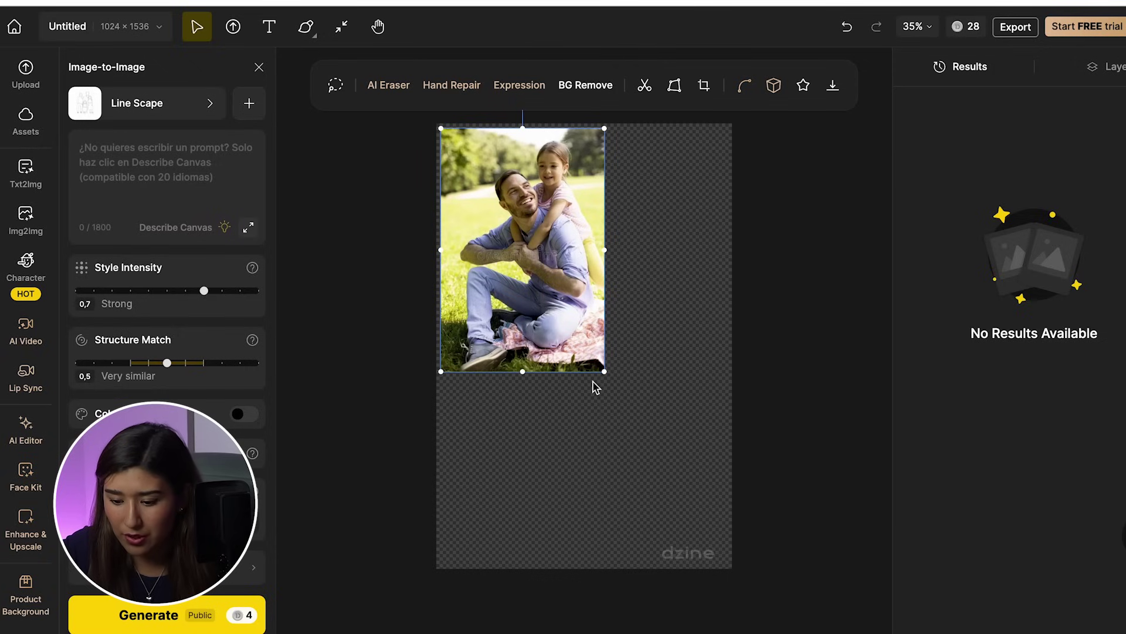
left_click_drag(605, 372, 724, 565)
left_click(742, 433)
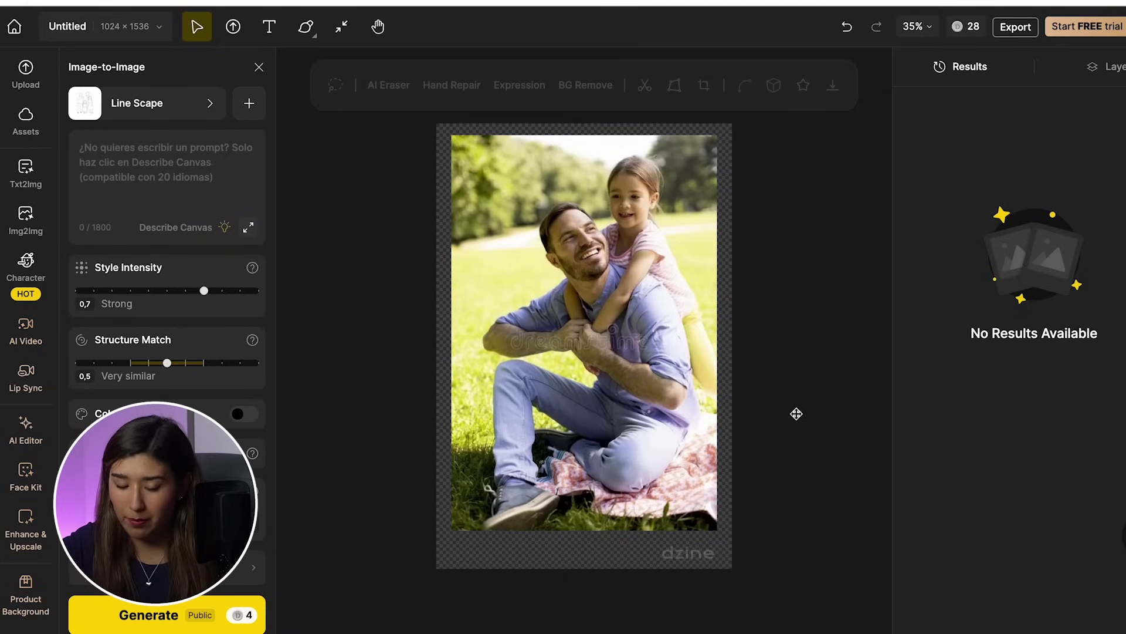
left_click(179, 230)
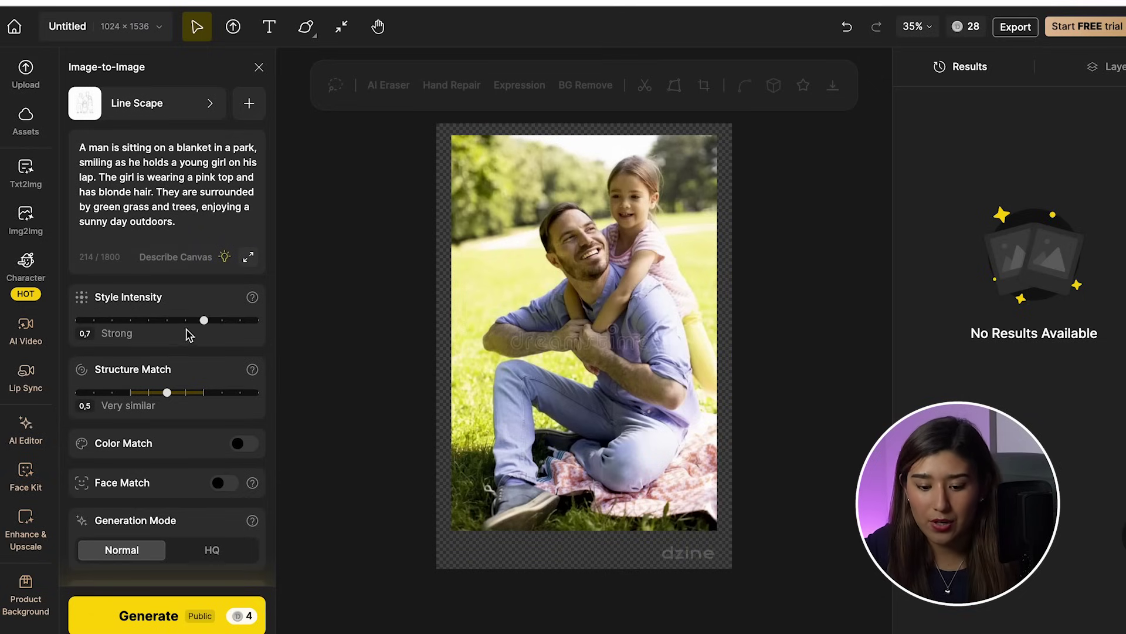
Set the Style Intensity to 0.9 and the Structure Match to 0.6
left_click_drag(204, 320, 248, 331)
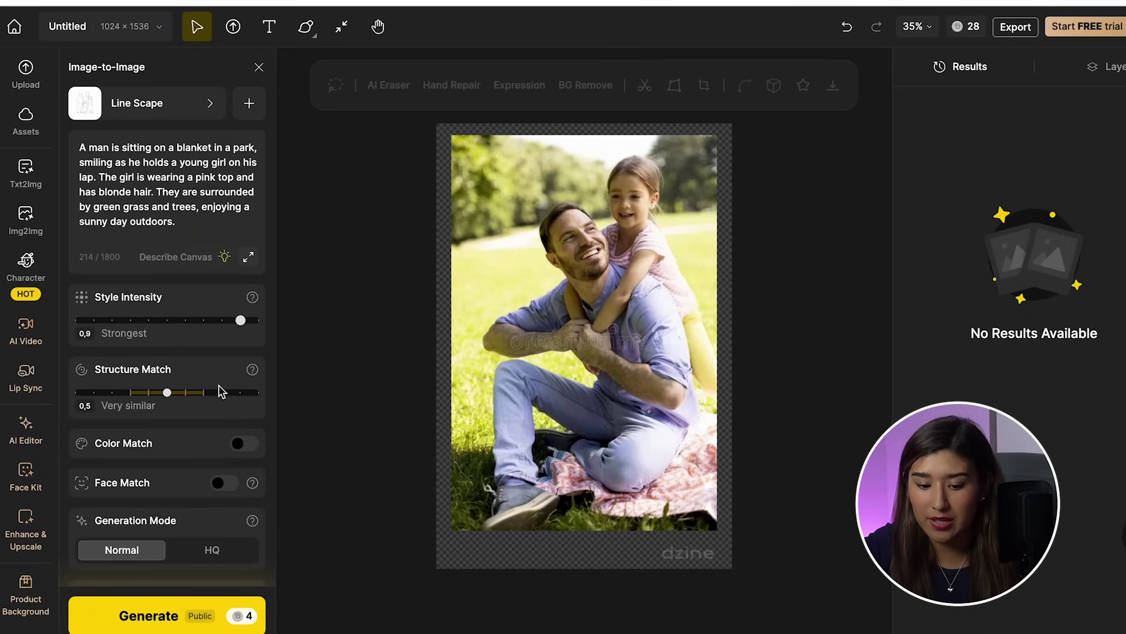
scroll(194, 437, "down", 1)
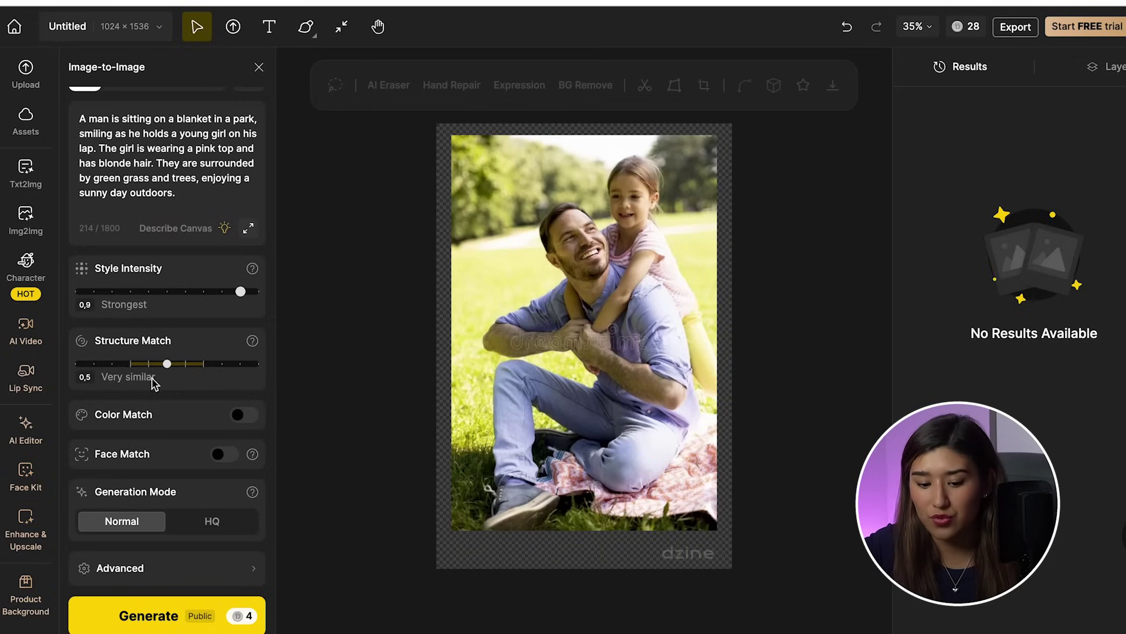
left_click(172, 370)
mouse_move(173, 374)
left_mouse_down()
mouse_move(205, 373)
mouse_move(186, 367)
left_mouse_up()
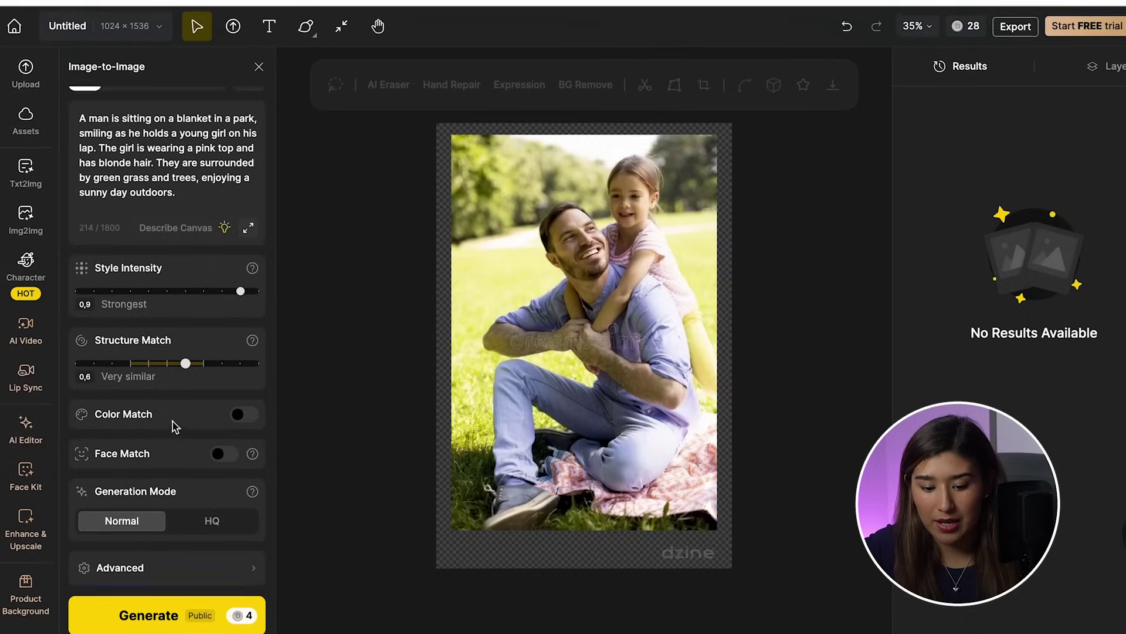
Turn on Color Match with the Canvas option and Face Match, and try HQ generation before returning the mode to Normal
left_click(240, 416)
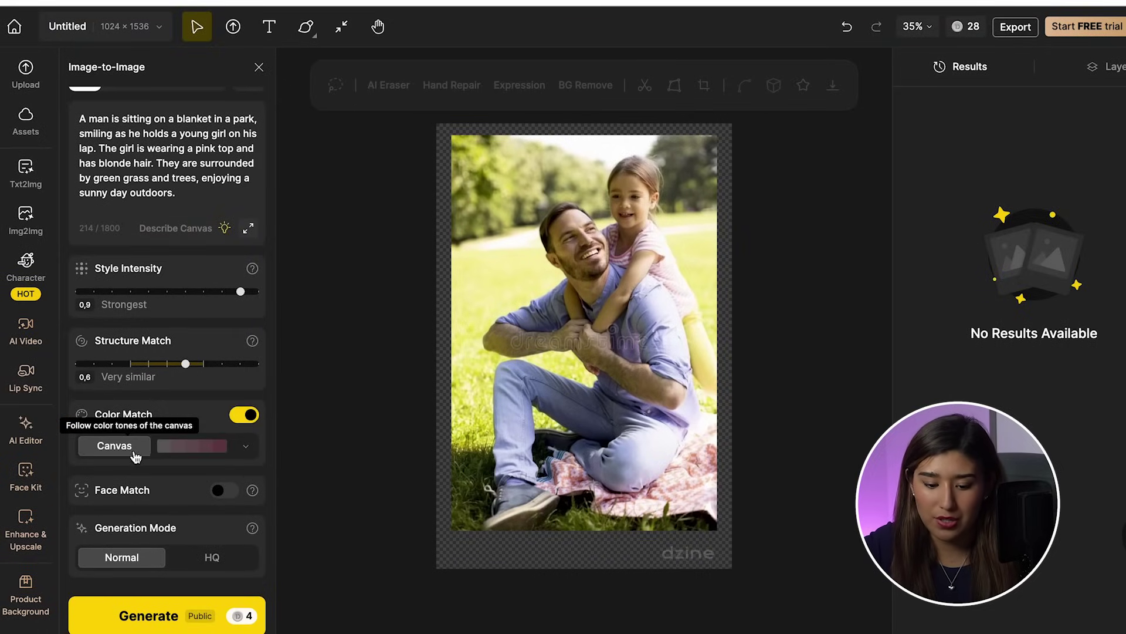
left_click(220, 491)
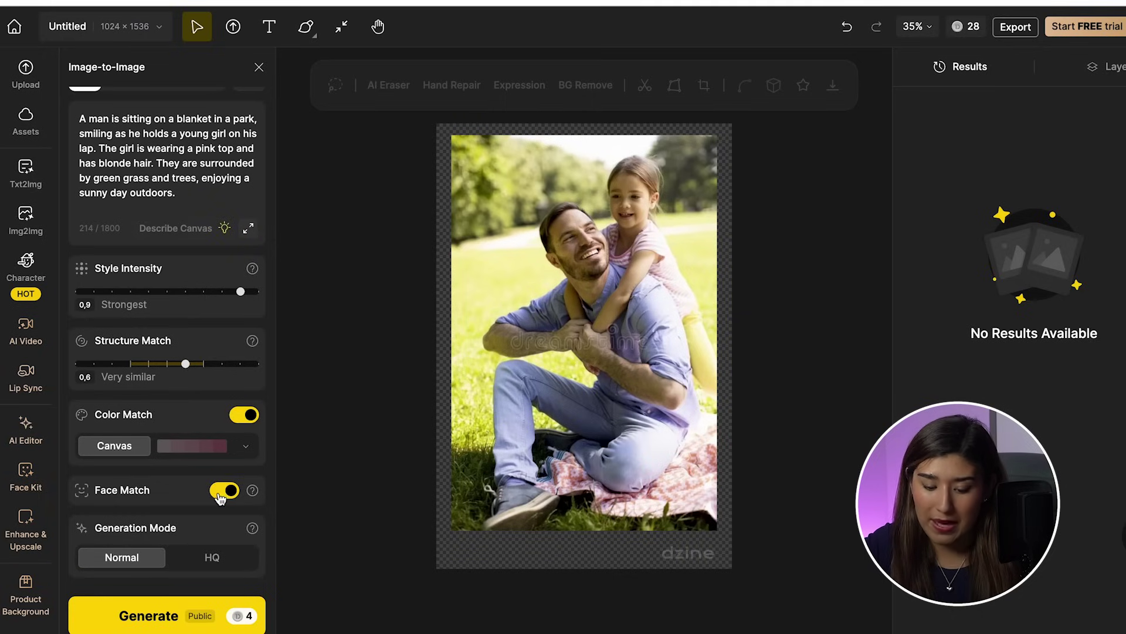
scroll(193, 496, "down", 1)
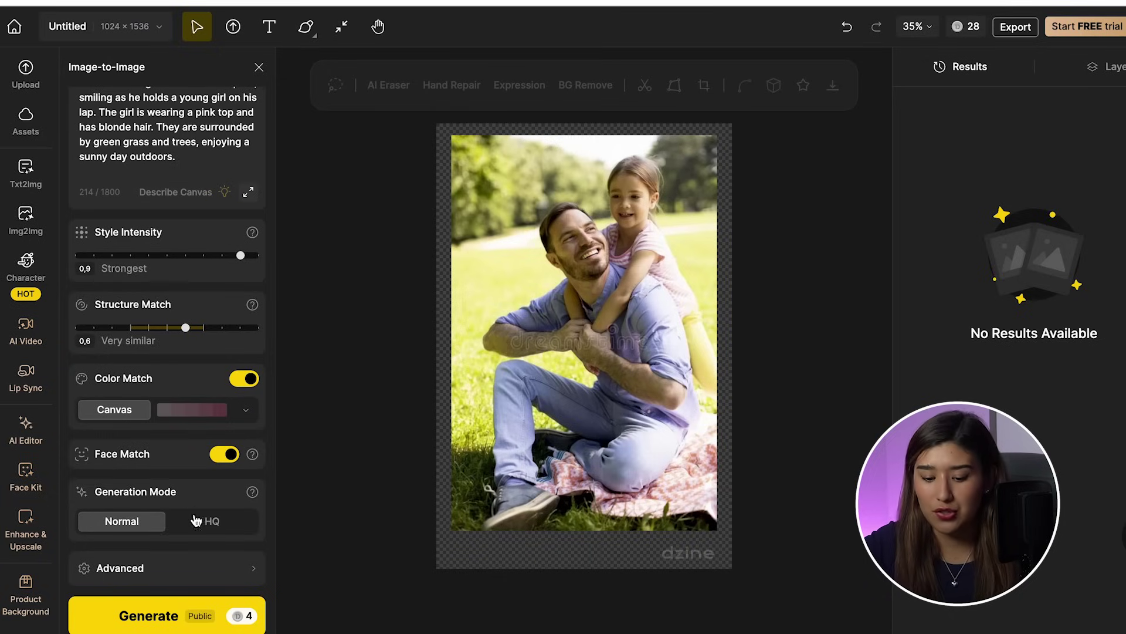
left_click(212, 526)
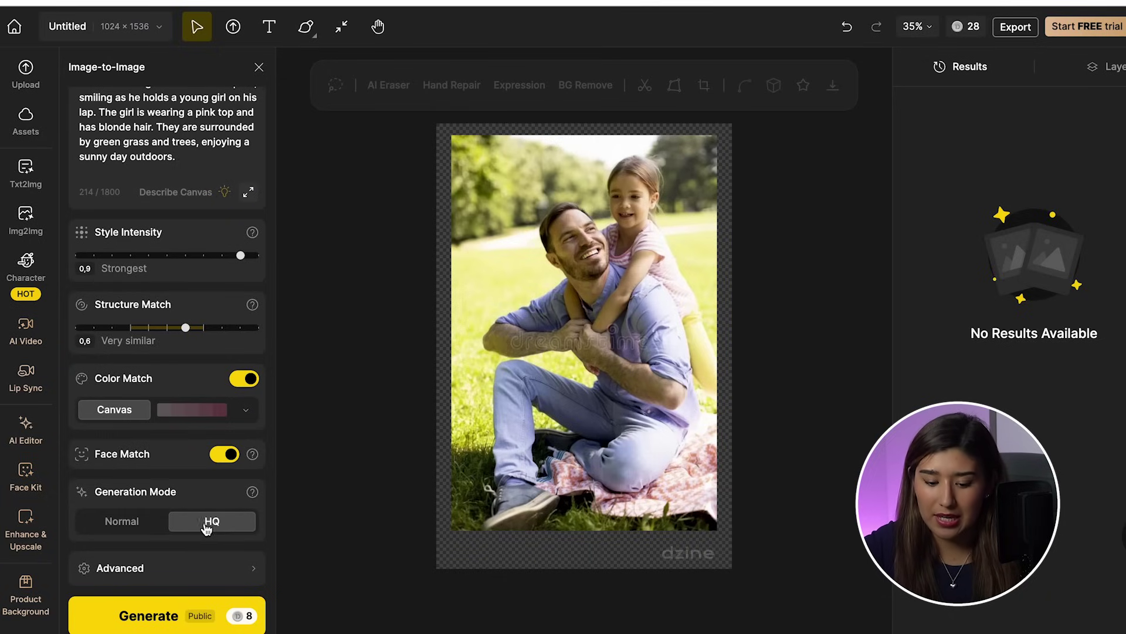
left_click(124, 523)
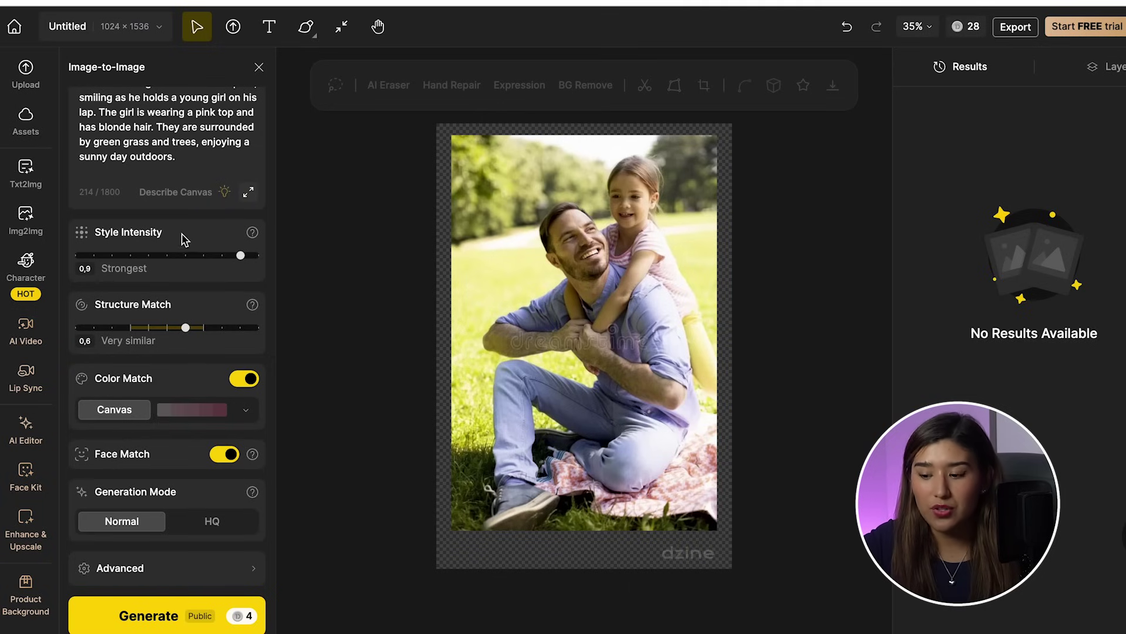
Generate the line-art portraits, choosing to fit the canvas to the content
scroll(181, 240, "up", 2)
scroll(211, 346, "down", 2)
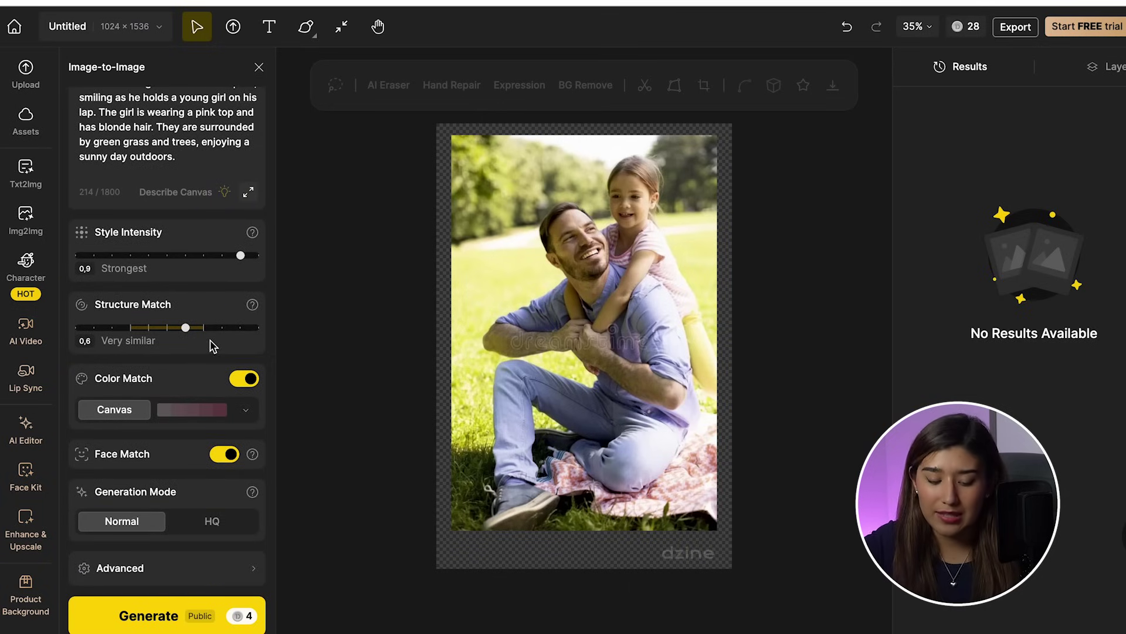
left_click(147, 619)
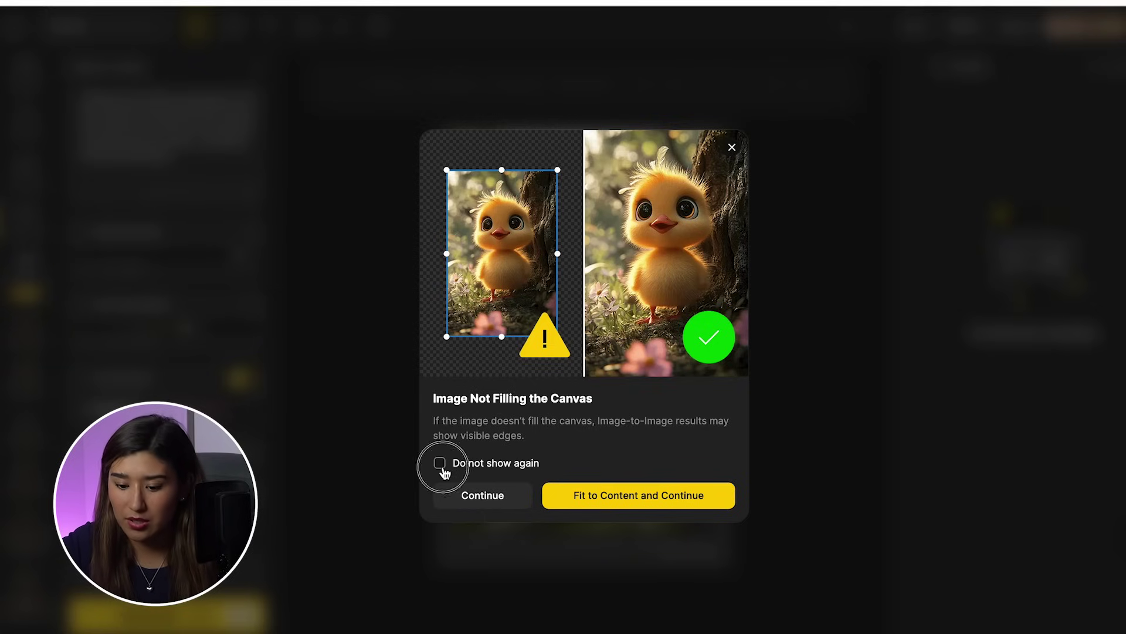
left_click(638, 495)
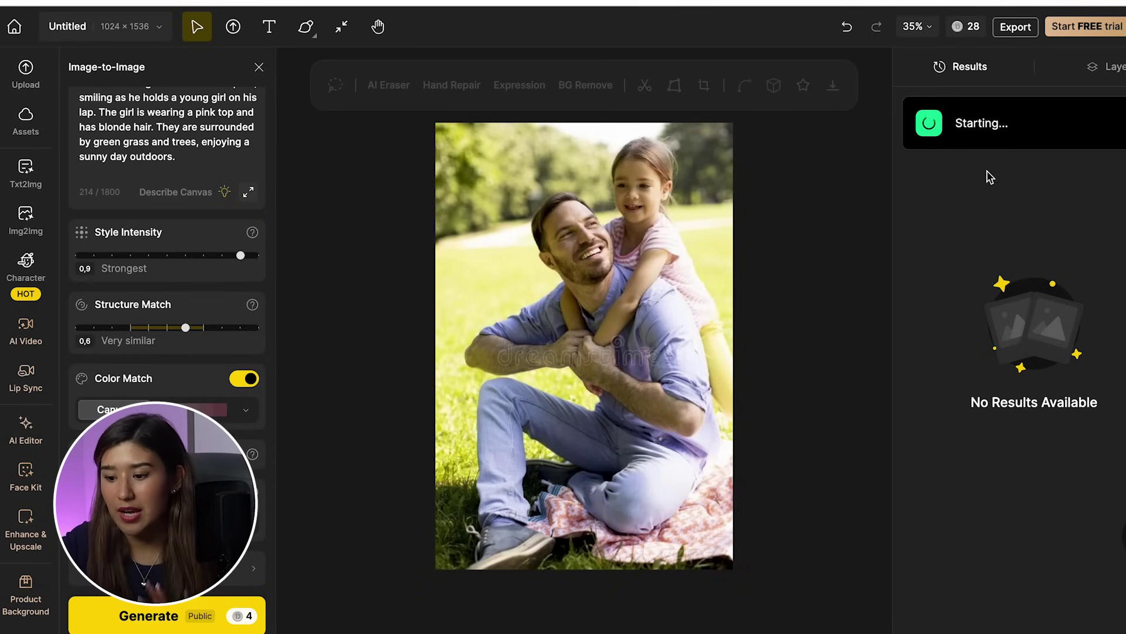
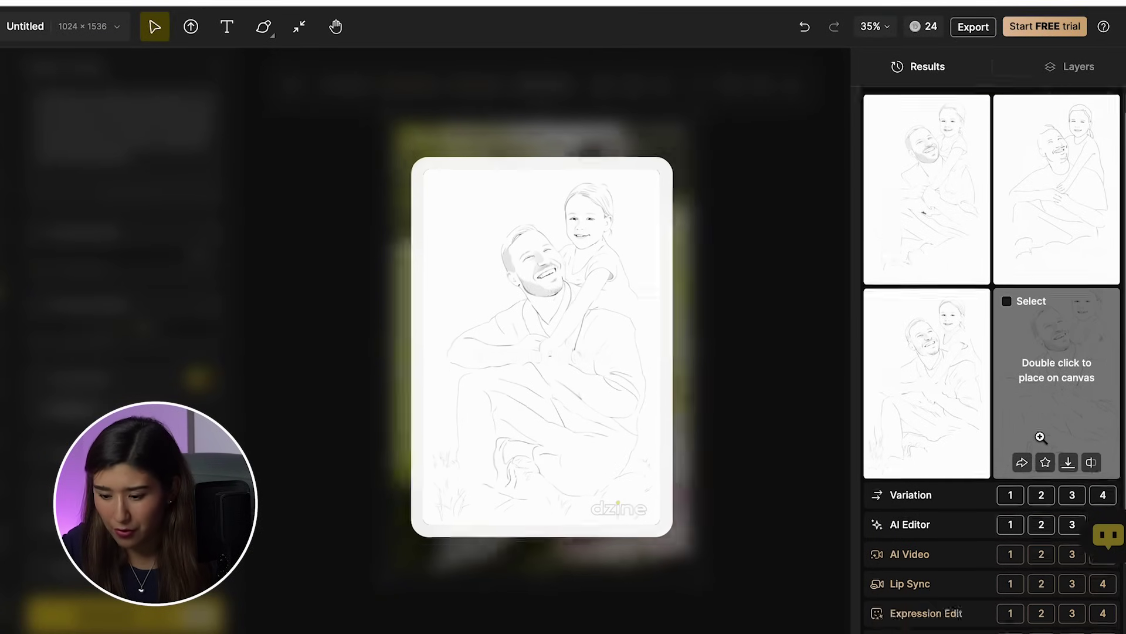
Create a variation of the fourth line-art result and preview the drawing
scroll(1036, 443, "down", 2)
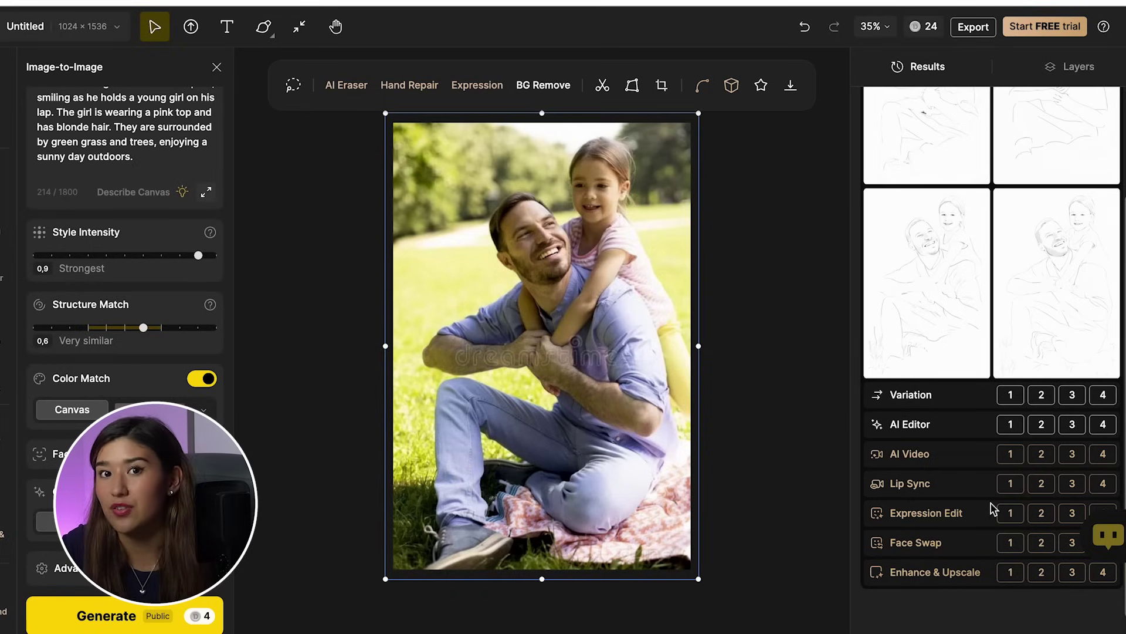
left_click(1103, 395)
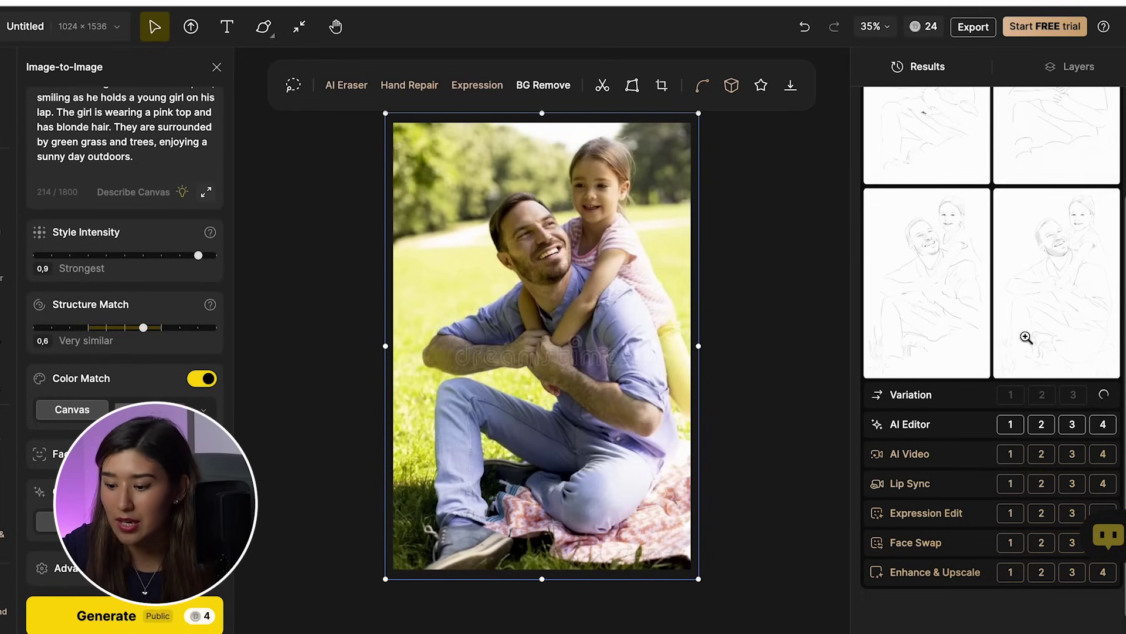
left_click(1036, 302)
left_click(1037, 301)
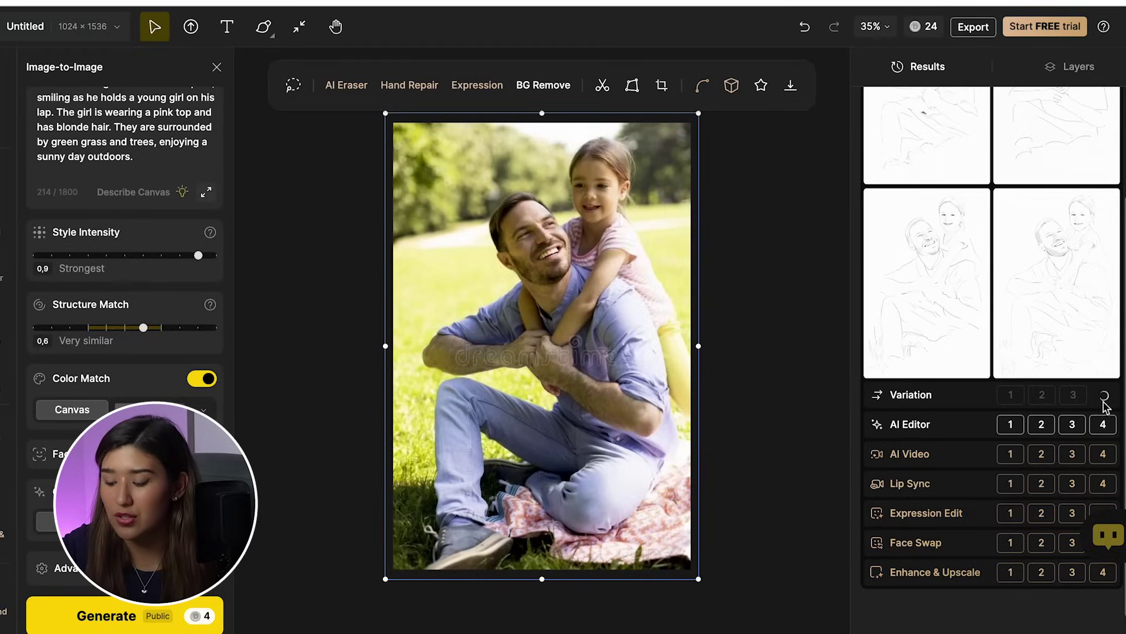
left_click(1034, 244)
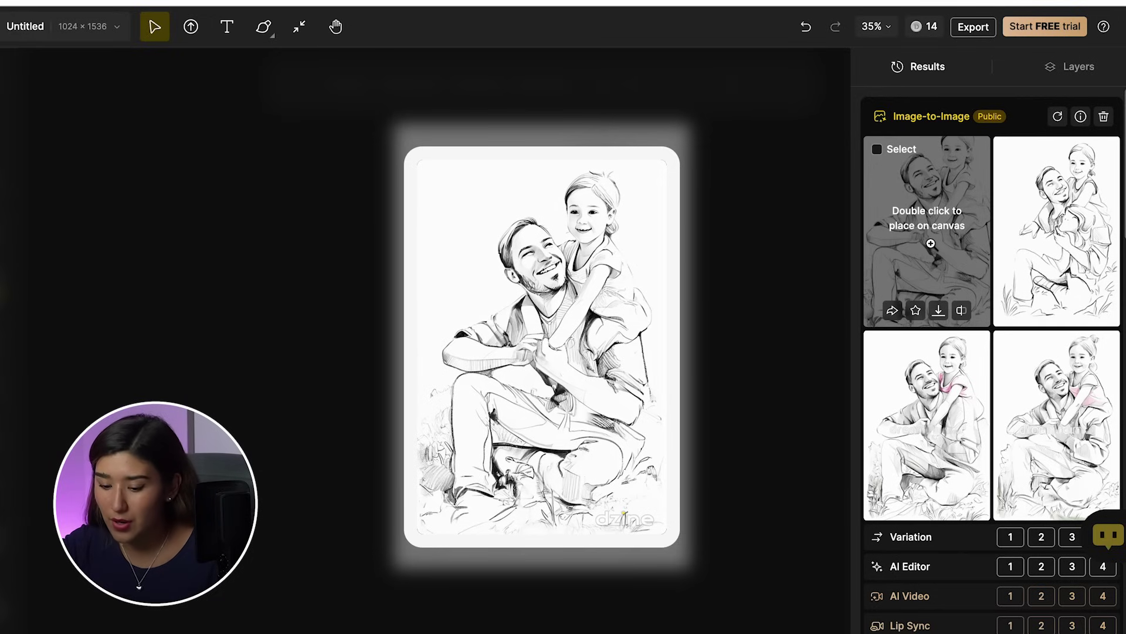
Place the first line-art result of the father and daughter on the canvas
double_click(931, 243)
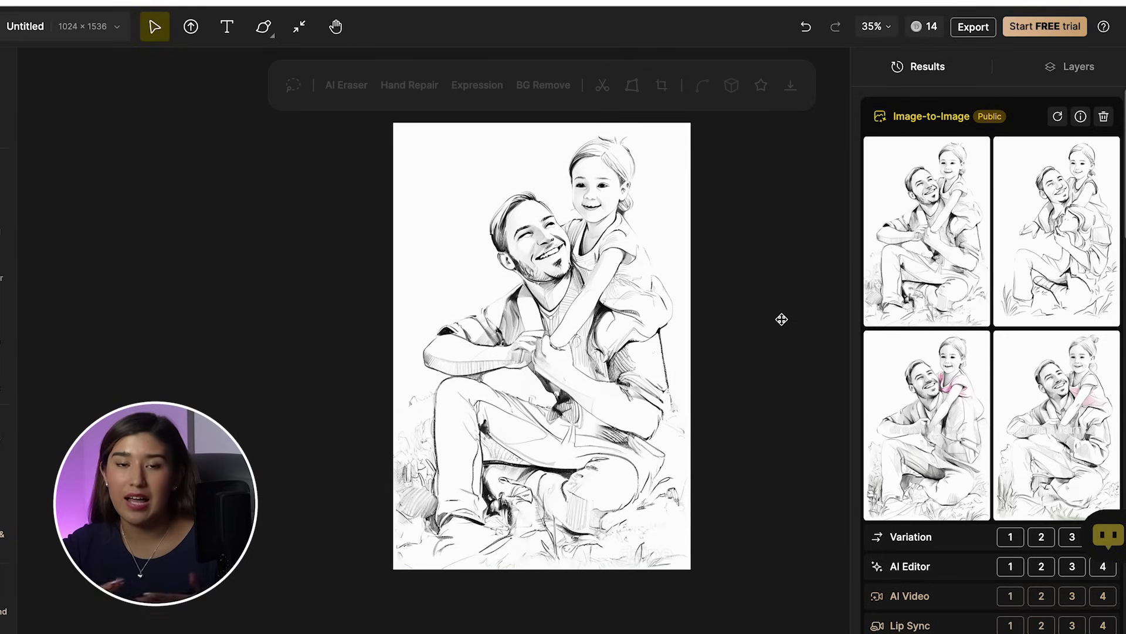
left_click(672, 237)
mouse_move(931, 206)
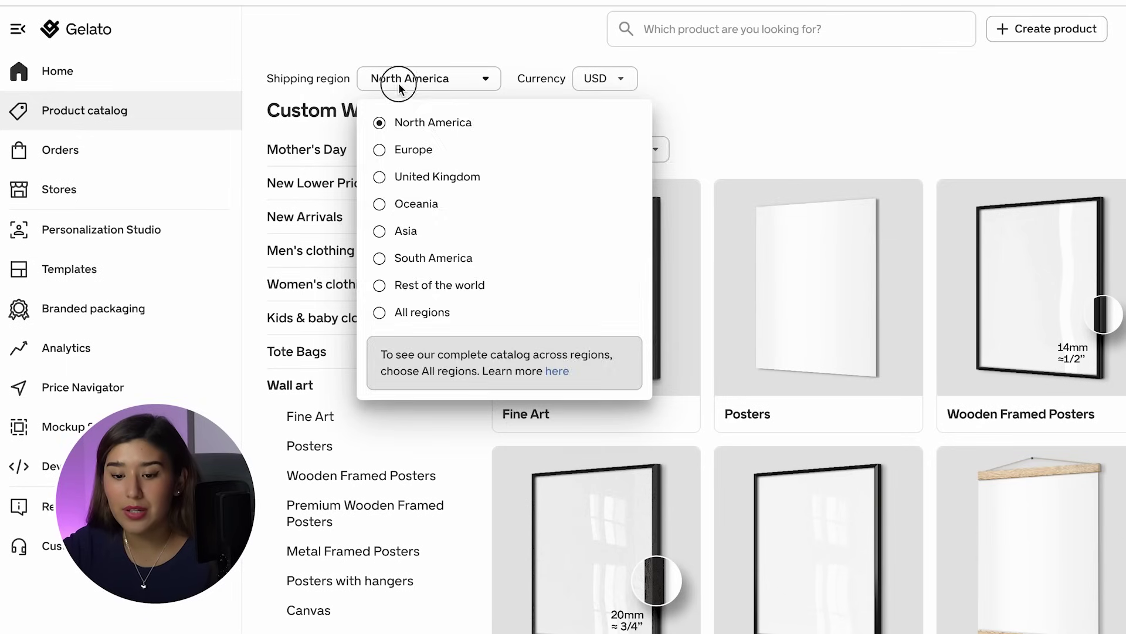
In Gelato's Custom Wall Art catalog, try the Europe shipping region, return it to North America, and choose United States dollar as currency
left_click(422, 87)
left_click(440, 82)
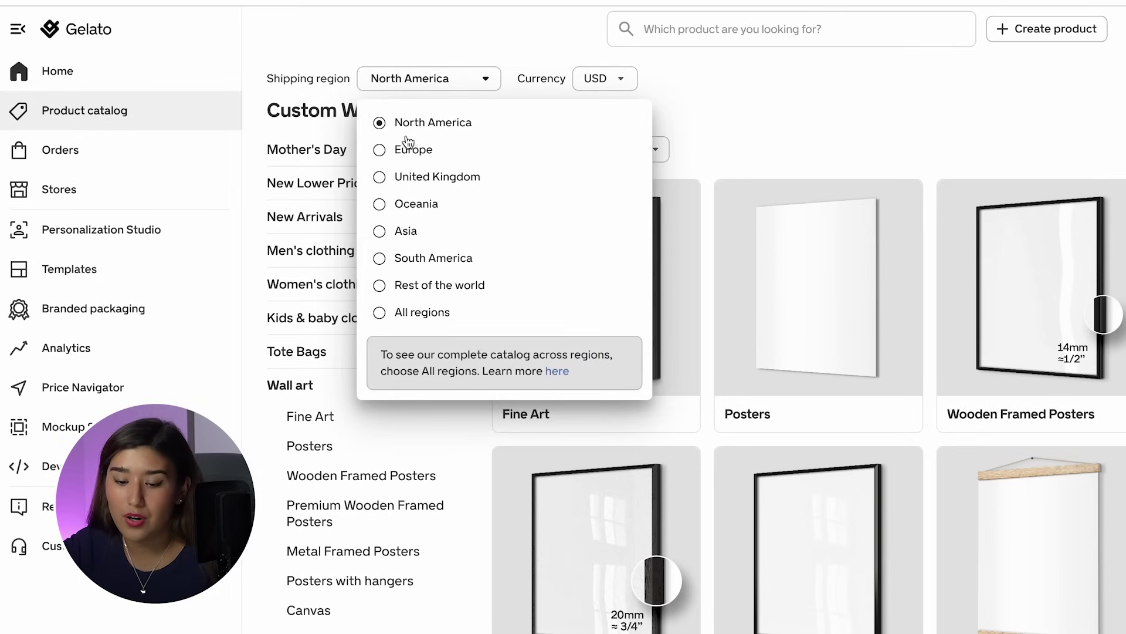
left_click(378, 150)
left_click(403, 78)
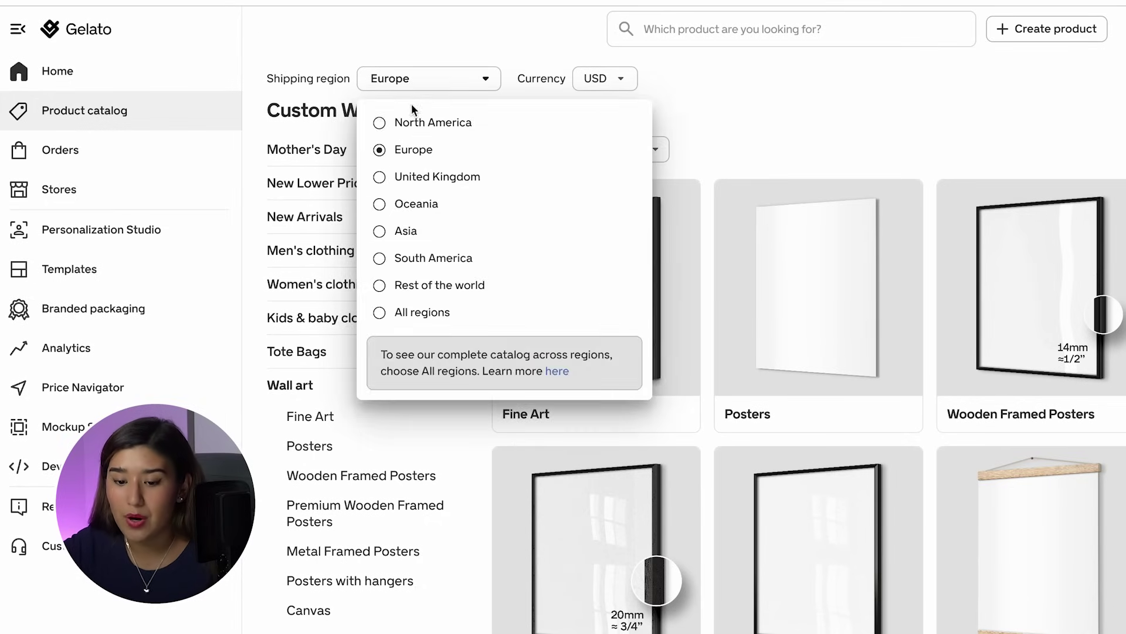
left_click(380, 120)
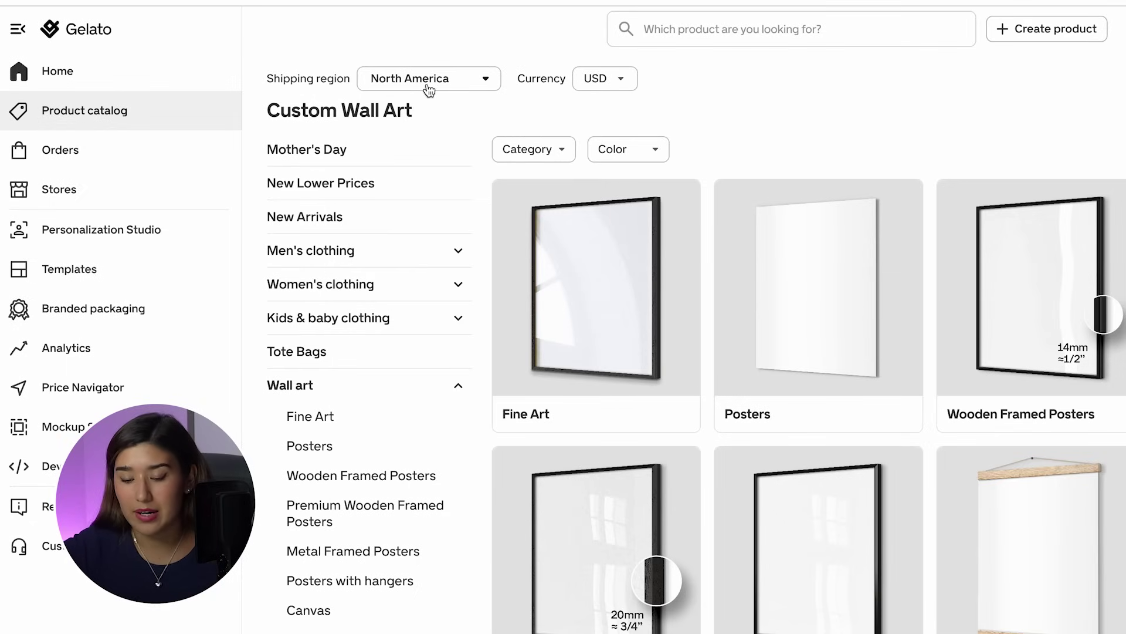
left_click(608, 80)
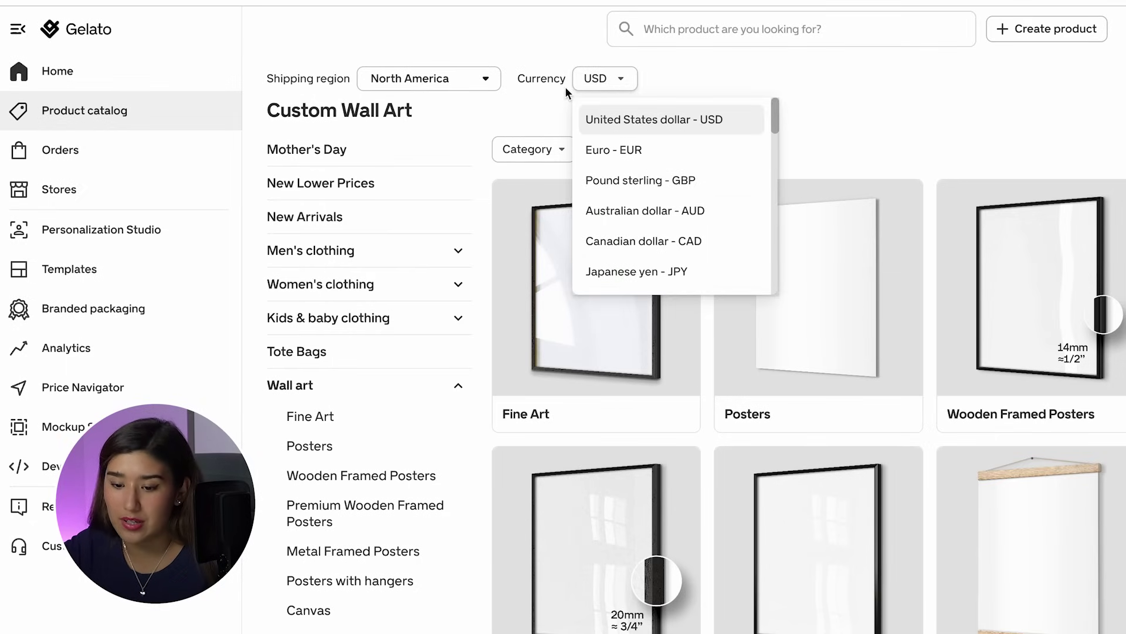
left_click(621, 120)
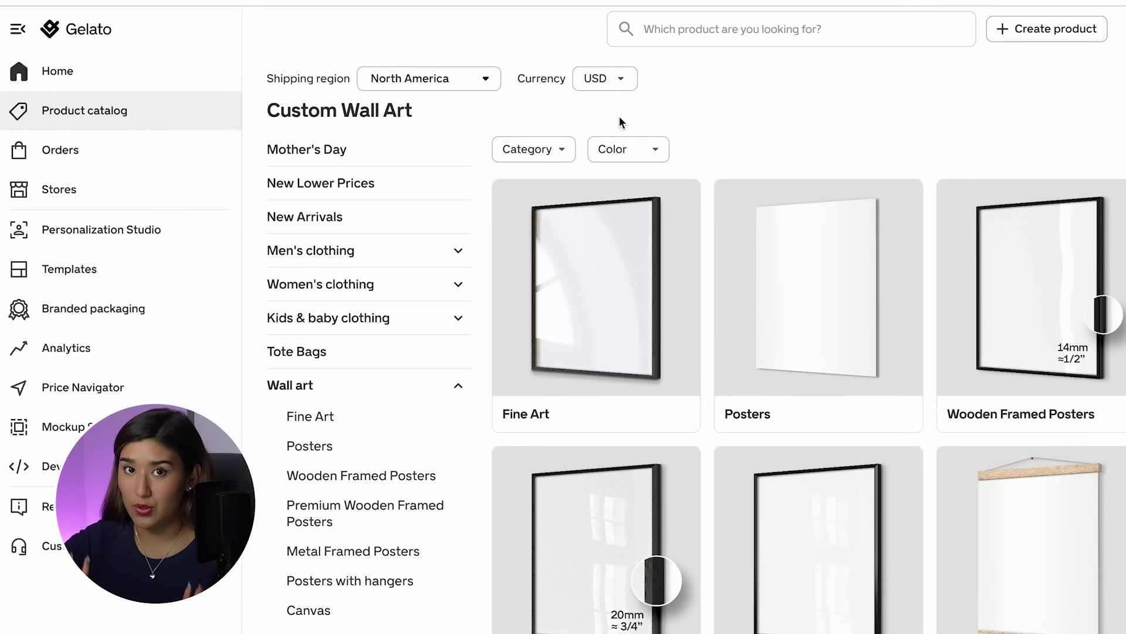
Open the Fine Art Poster from the wall art catalog and look through its available sizes
scroll(594, 309, "down", 1)
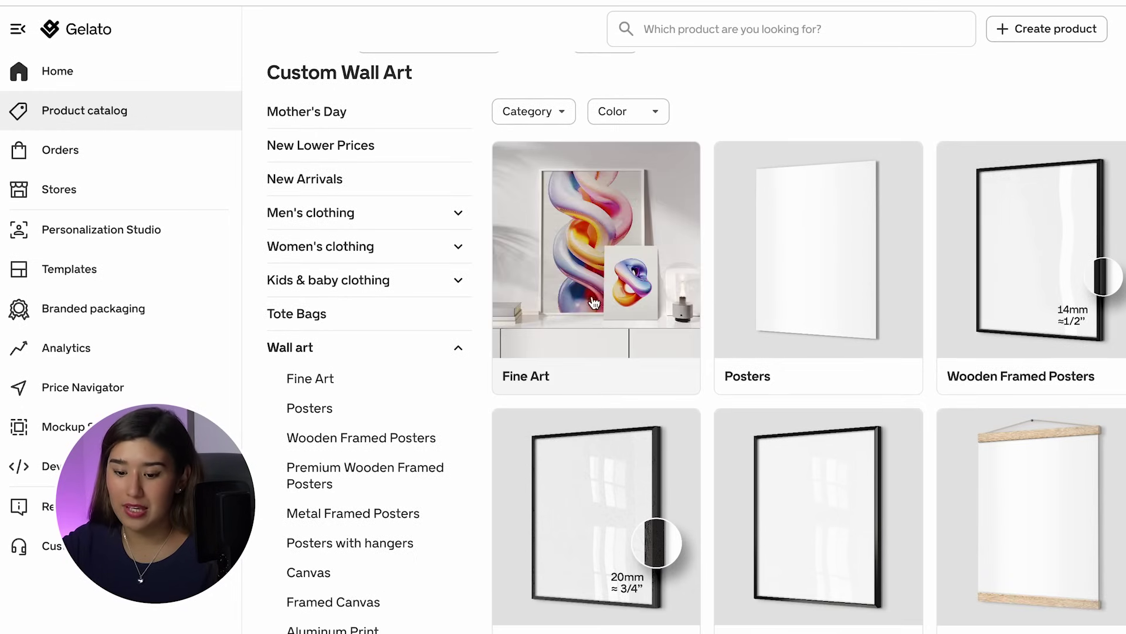
left_click(594, 309)
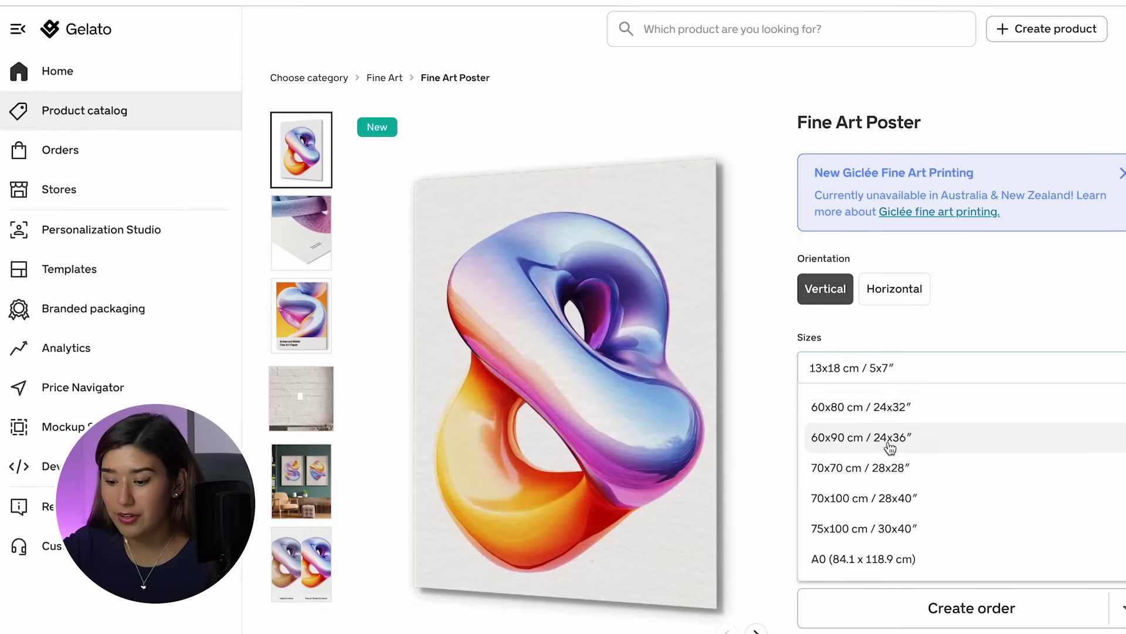
scroll(889, 447, "up", 5)
scroll(890, 448, "down", 5)
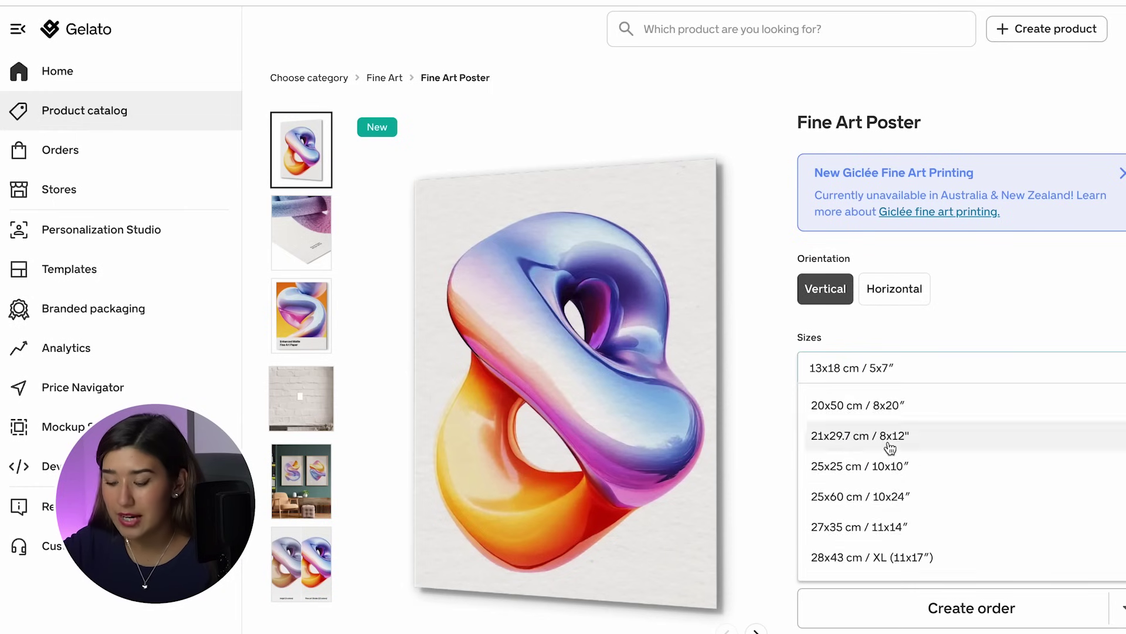
scroll(890, 448, "down", 5)
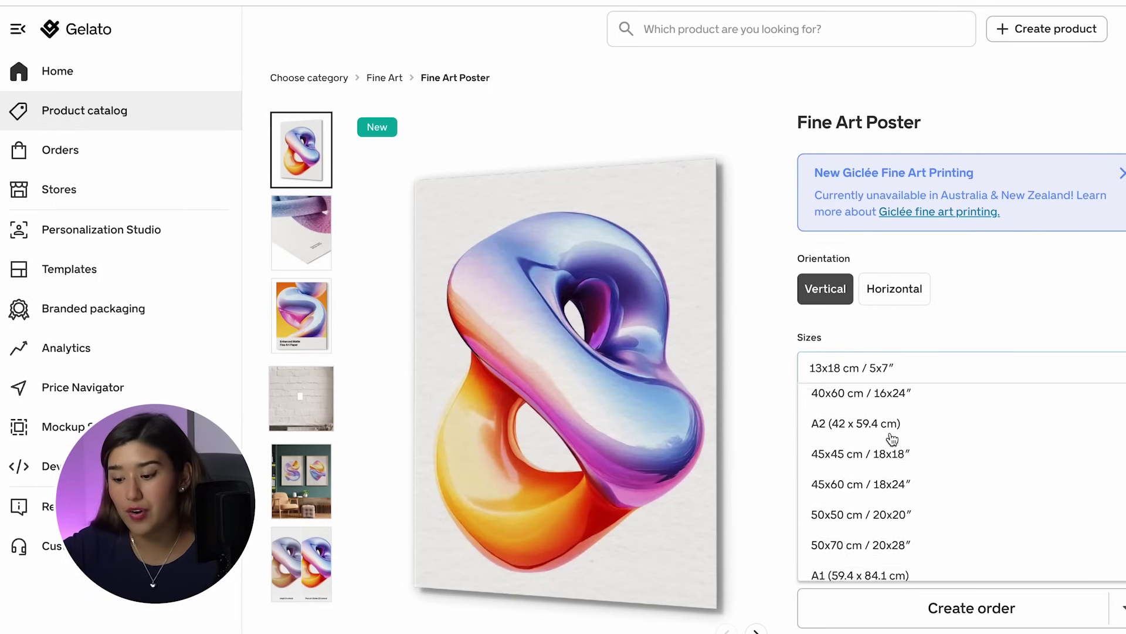
scroll(895, 444, "down", 10)
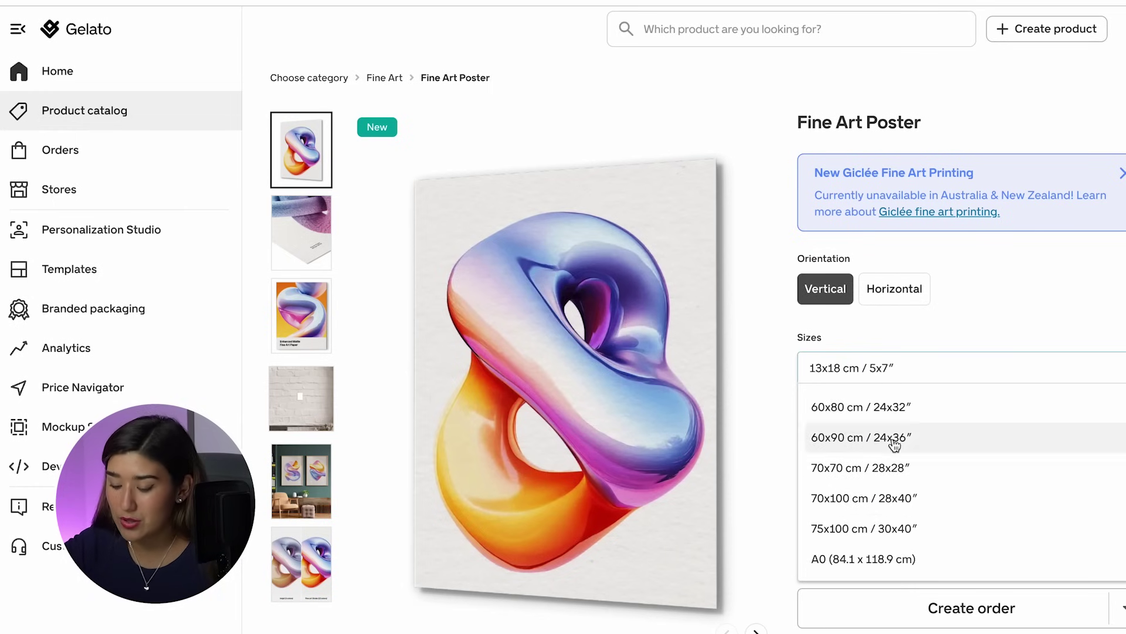
scroll(894, 444, "up", 5)
scroll(895, 444, "up", 12)
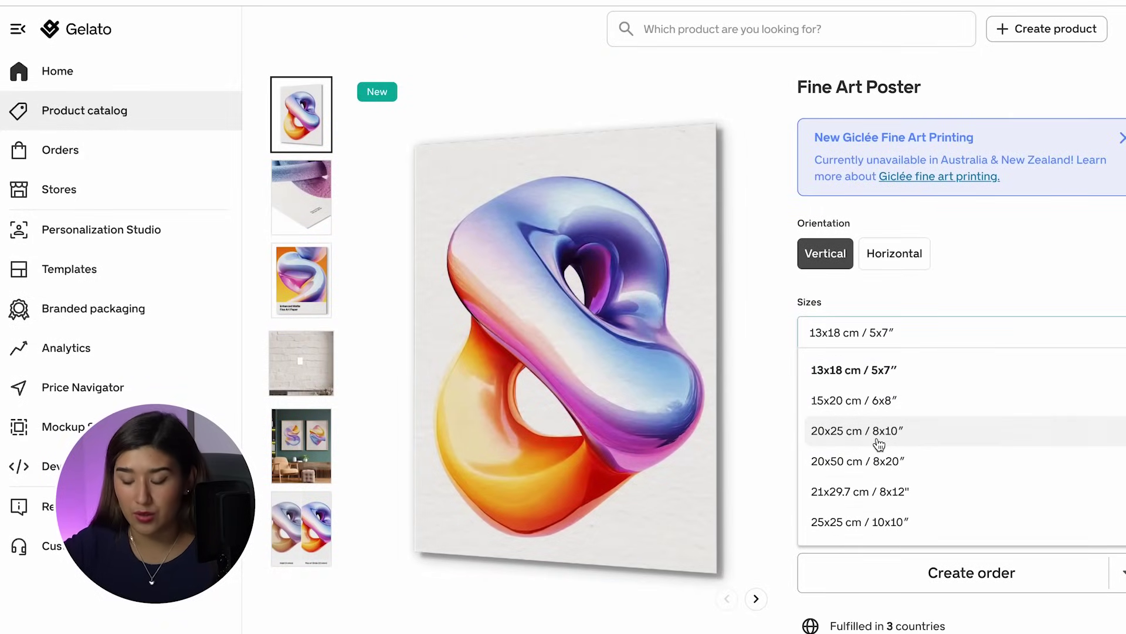
Set the Fine Art Poster's size to 20x50 cm / 8x20″
left_click(947, 279)
left_click(852, 345)
scroll(852, 377, "down", 3)
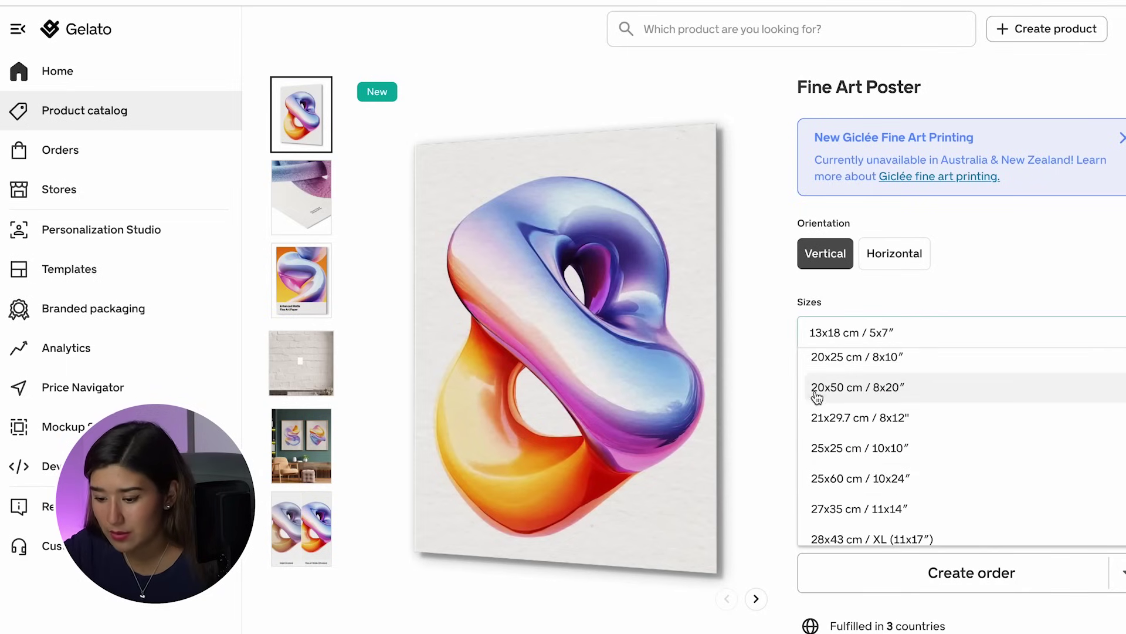
left_click(848, 394)
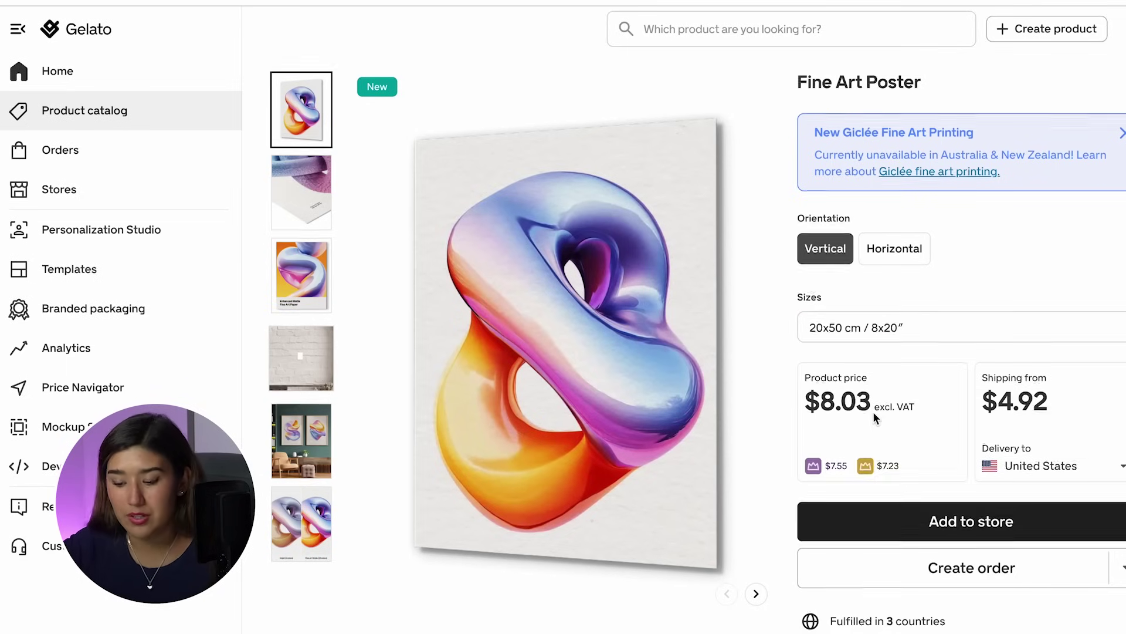
Check the poster's product price and shipping cost, and add the product to the store
scroll(873, 411, "down", 1)
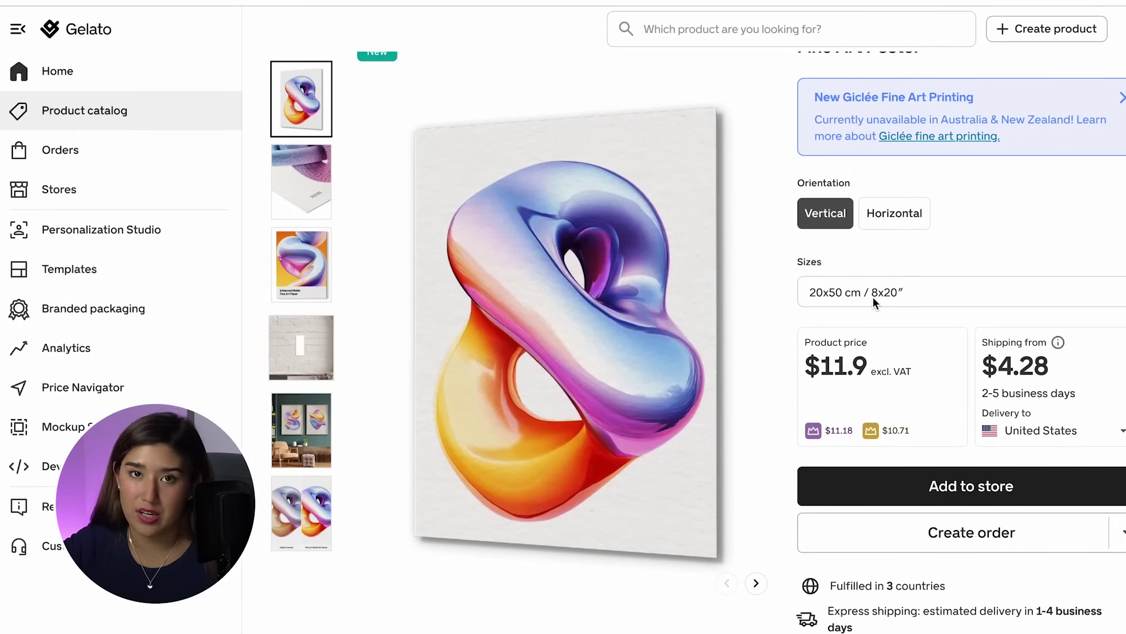
scroll(825, 351, "down", 1)
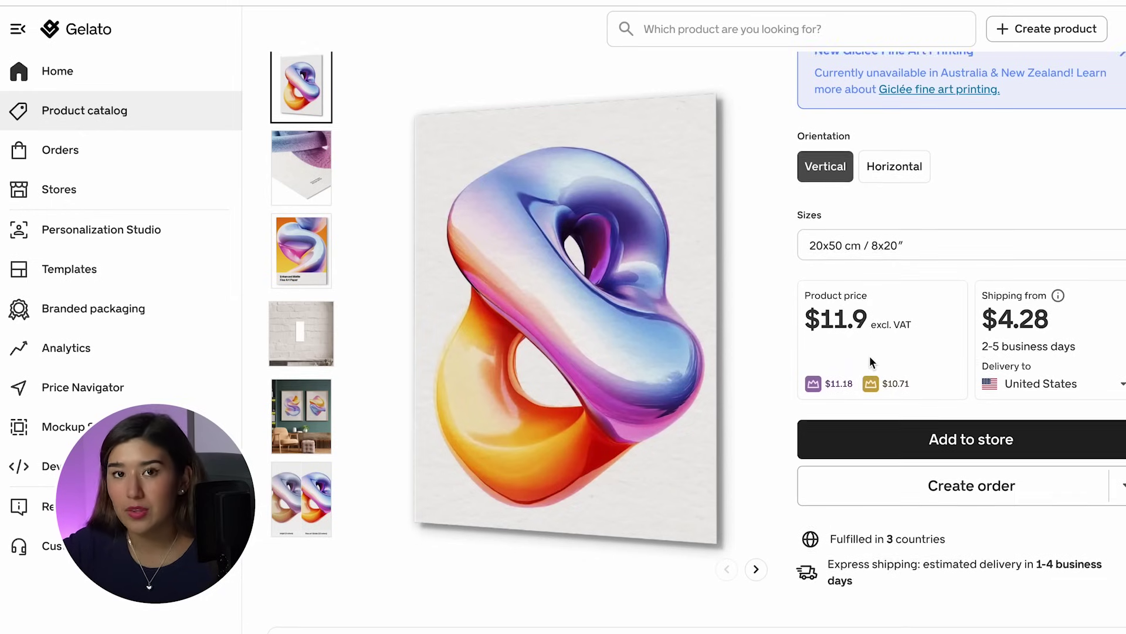
scroll(870, 355, "up", 1)
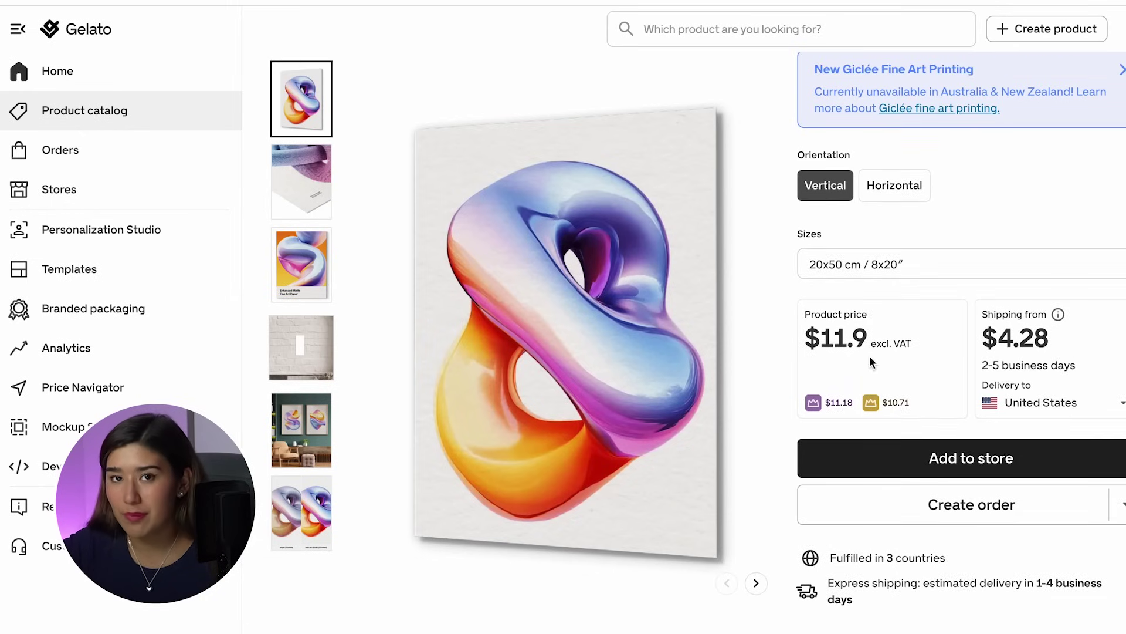
left_click(883, 460)
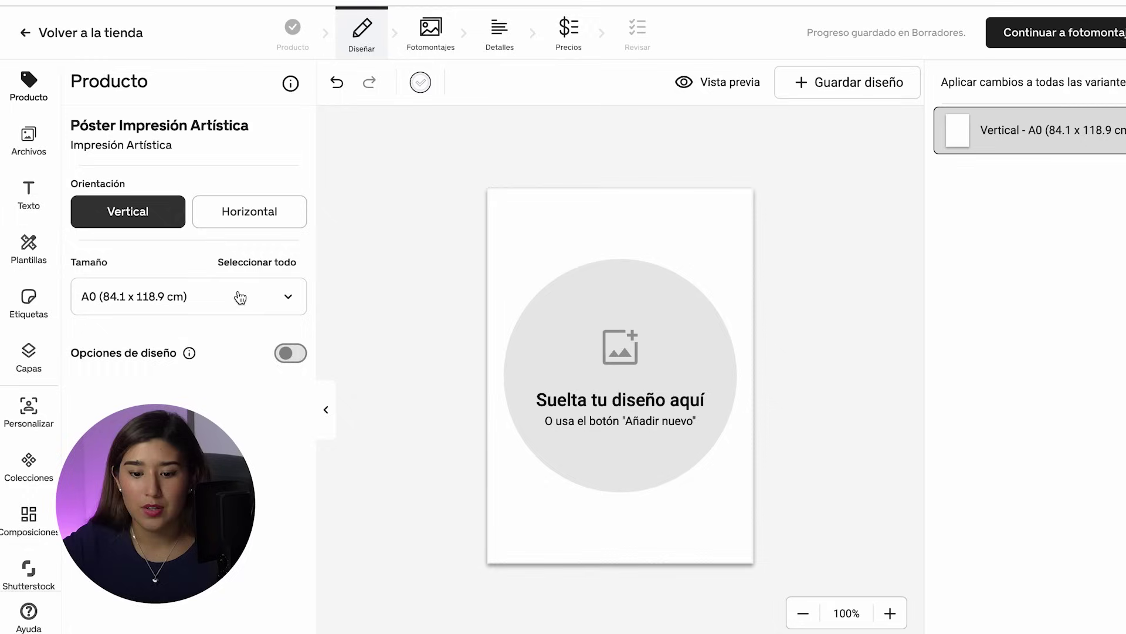
Add the A2 (42 x 59.4 cm) size to the vertical poster and delete the A0 (84.1 x 118.9 cm) variant
left_click(240, 297)
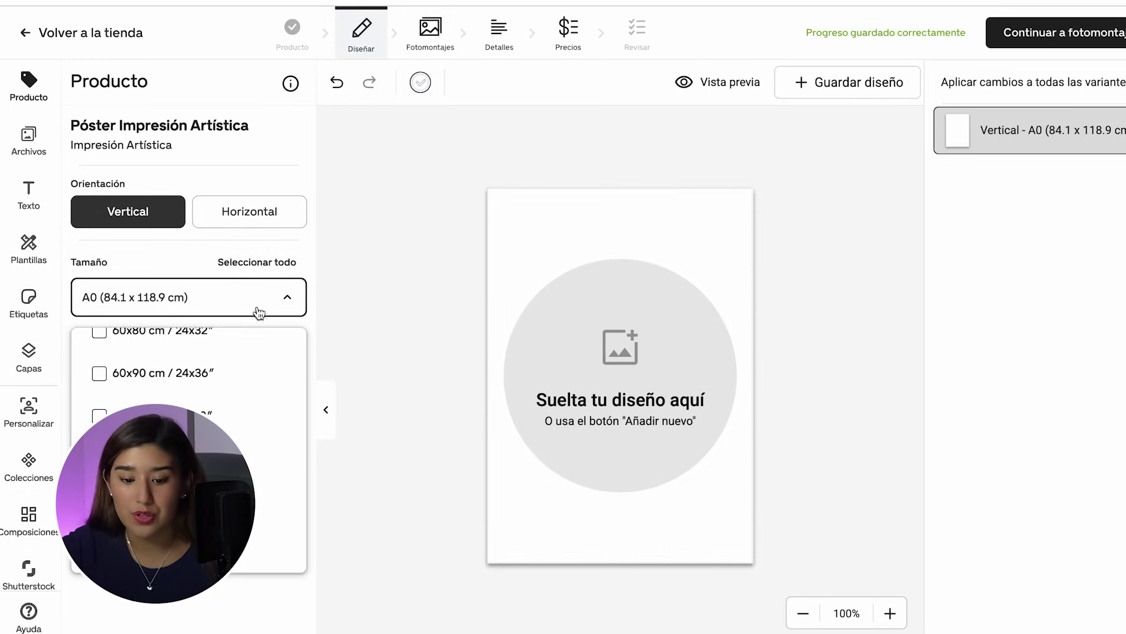
left_click(142, 255)
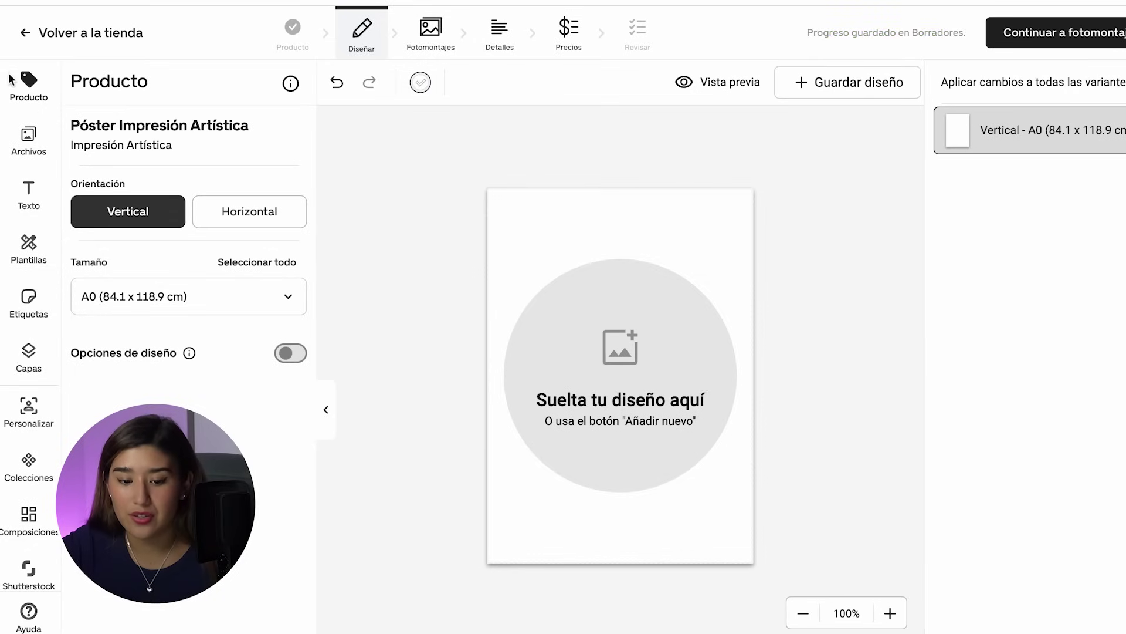
left_click(172, 297)
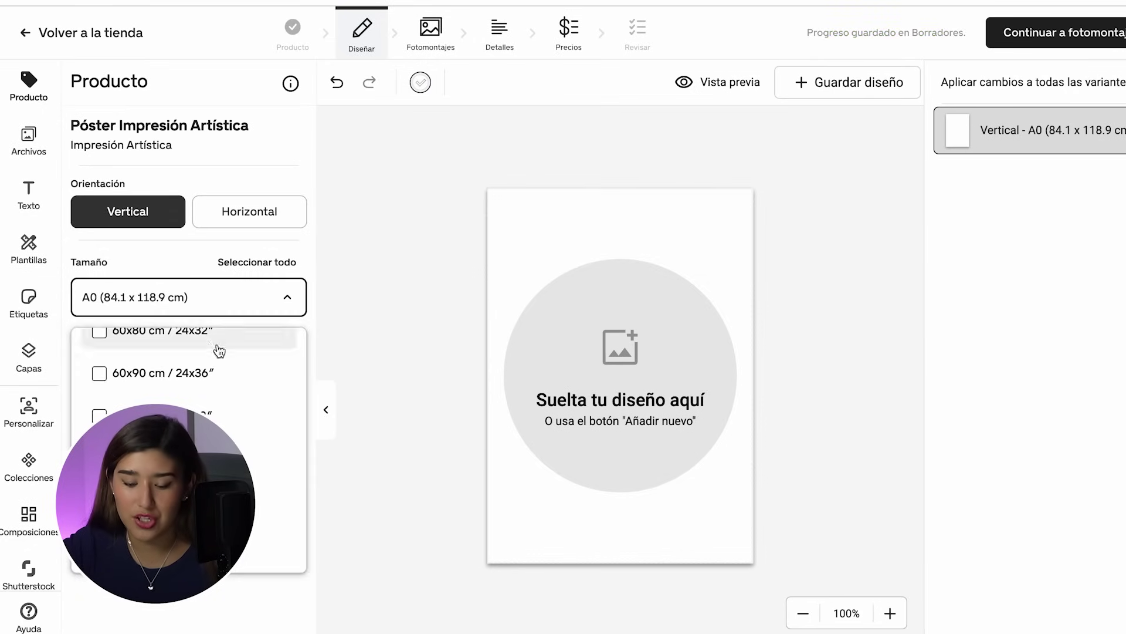
scroll(143, 376, "down", 5)
left_click(176, 411)
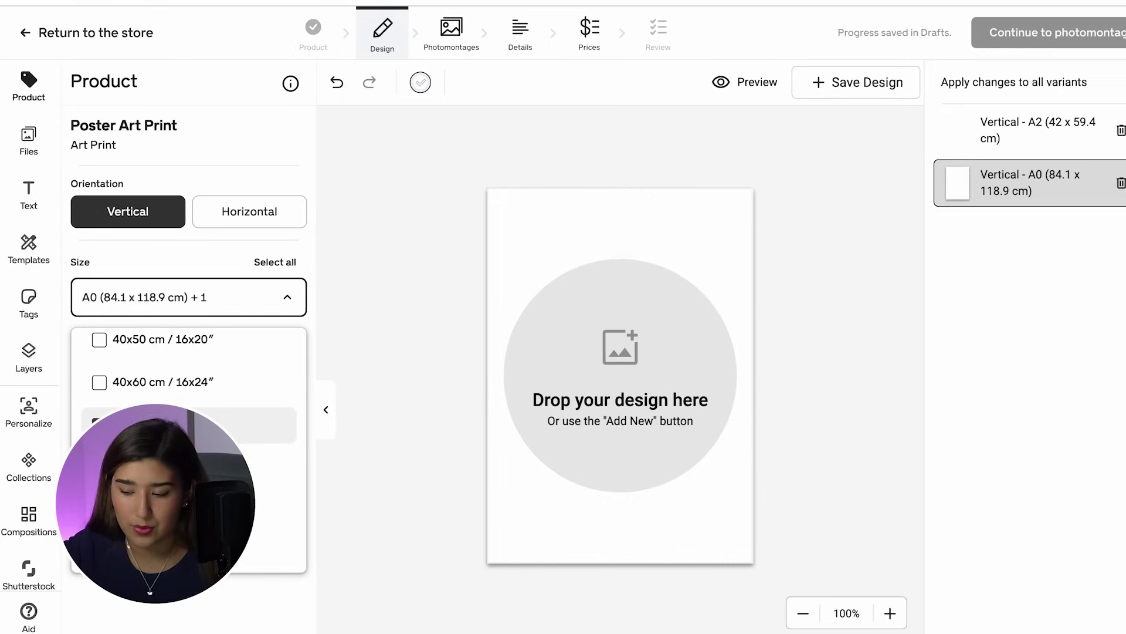
left_click(1120, 183)
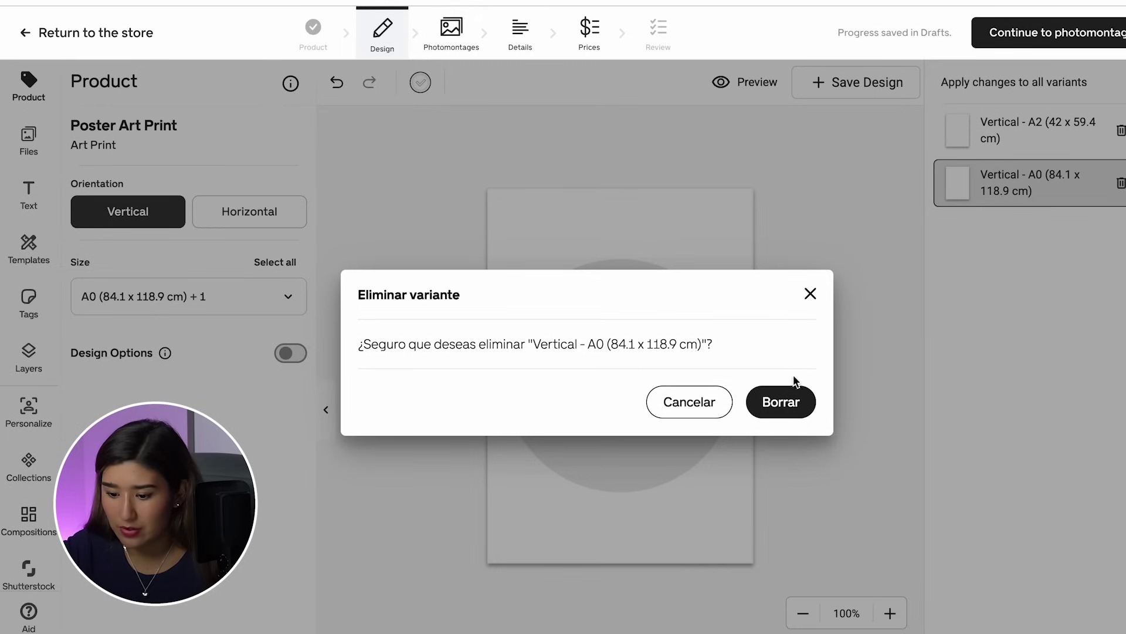
left_click(786, 394)
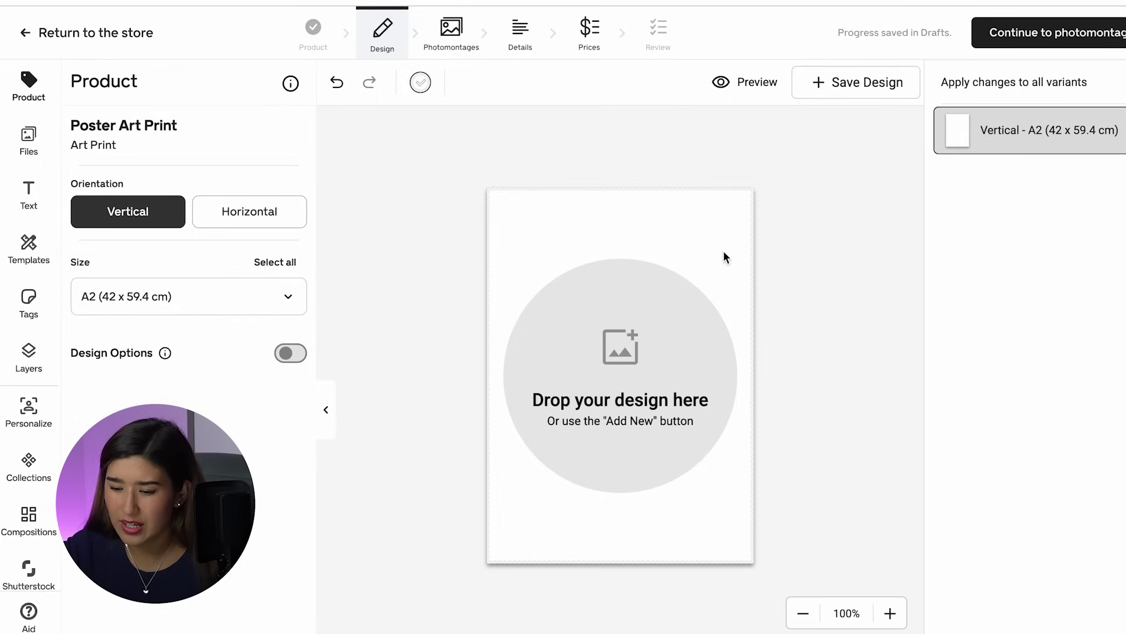
Add the A1 (59.4 x 84.1 cm) and A0 (84.1 x 118.9 cm) sizes as poster variants
left_click(192, 309)
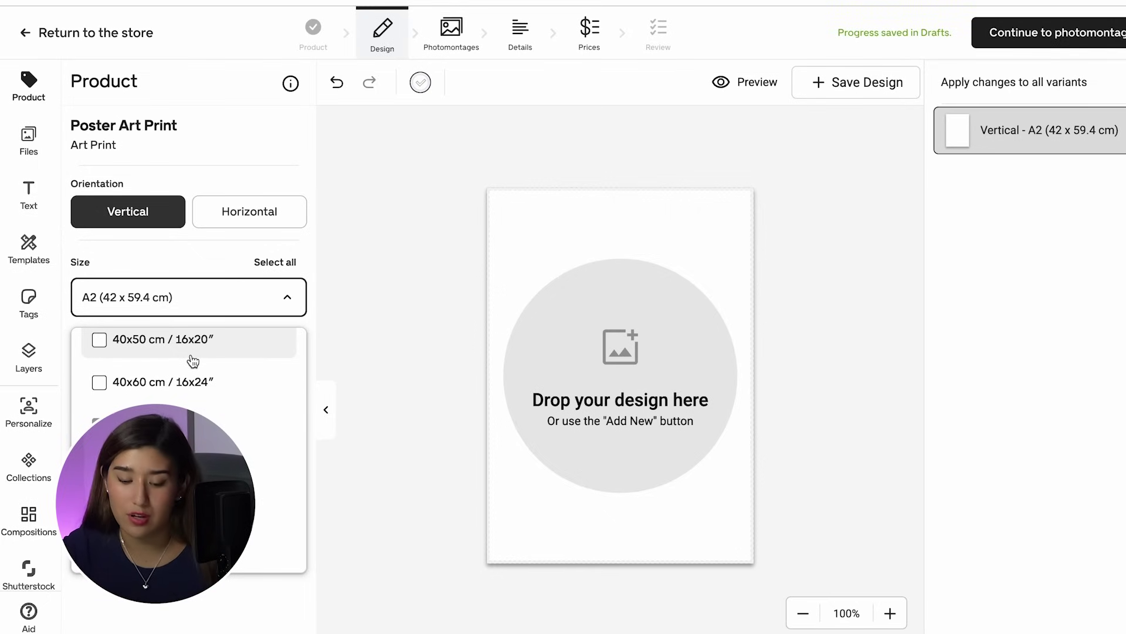
scroll(193, 361, "down", 5)
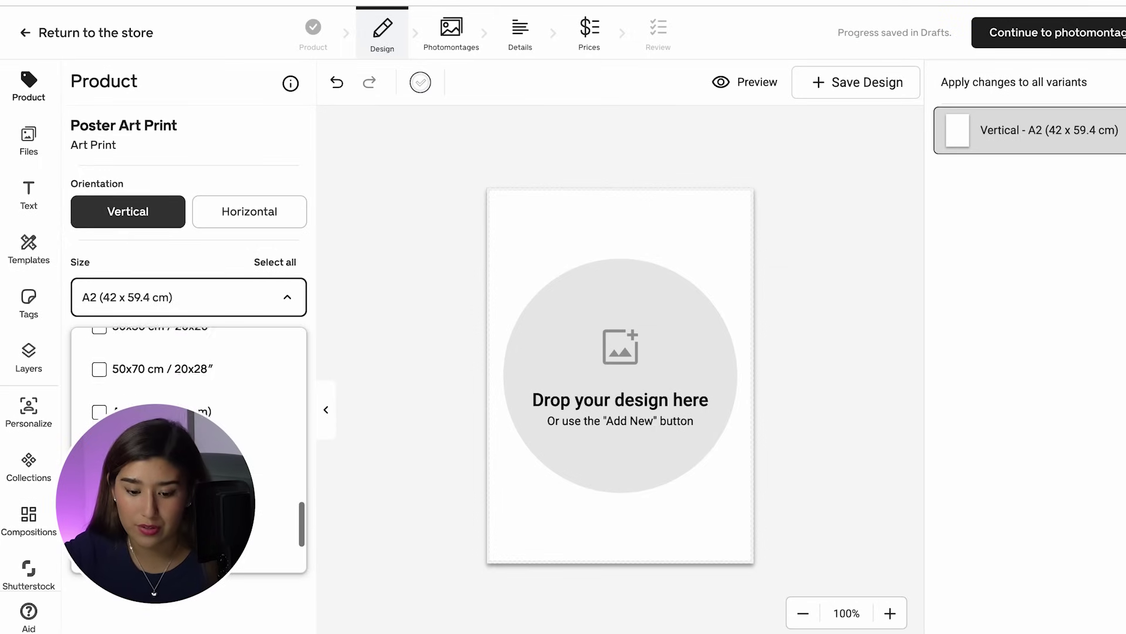
left_click(100, 408)
scroll(188, 410, "down", 3)
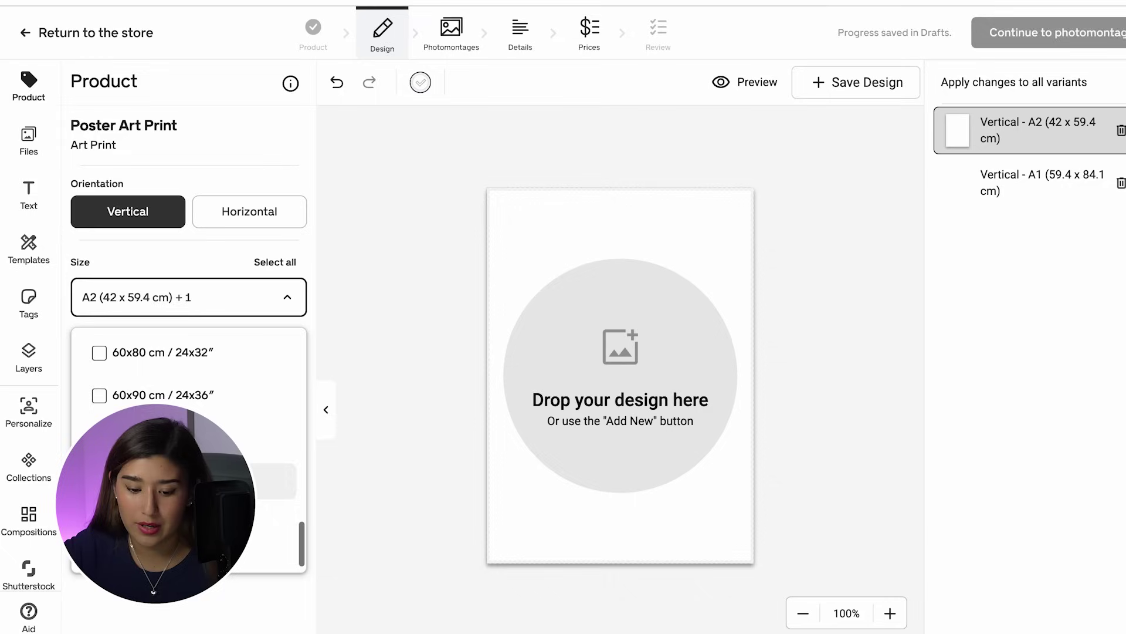
left_click(282, 500)
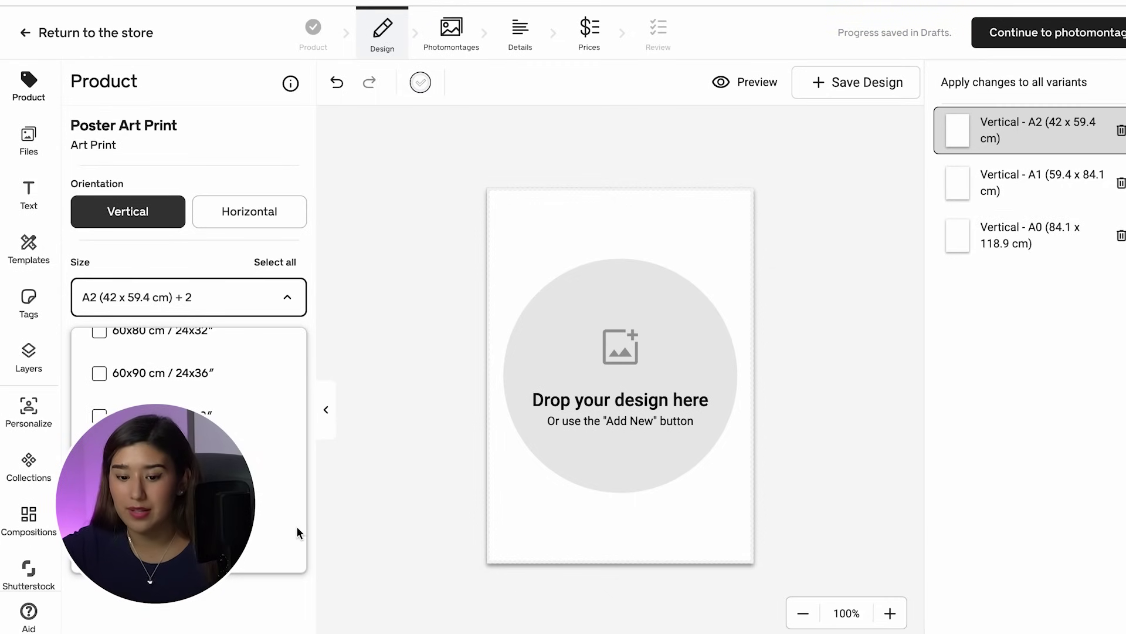
left_click(253, 267)
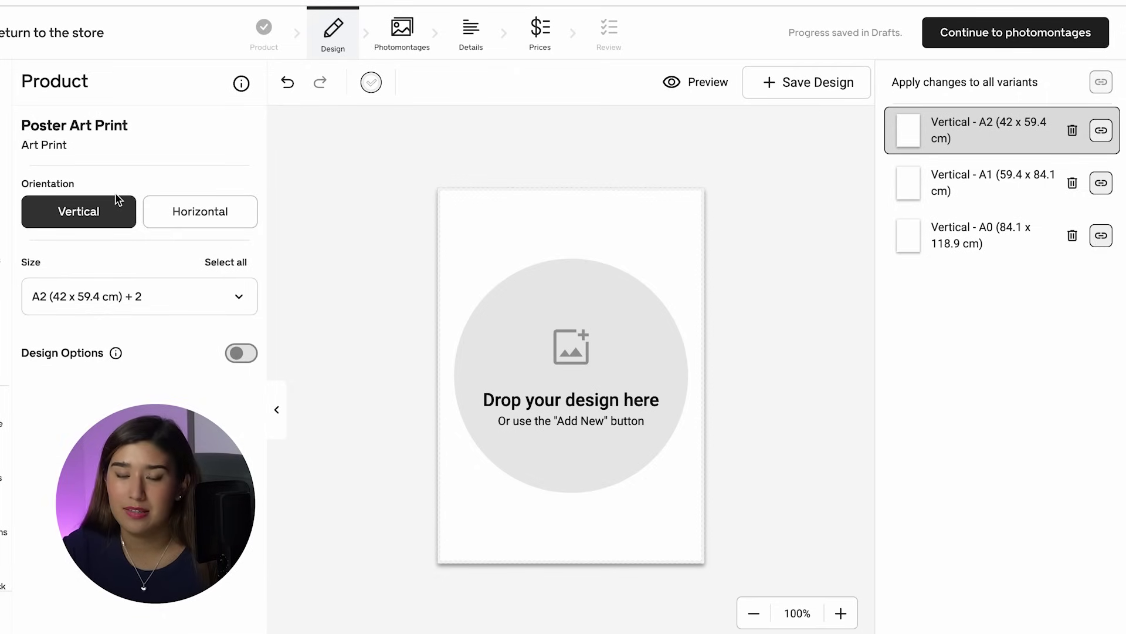
Upload the father-and-daughter line-art drawing from the device to the design files
left_click(12, 159)
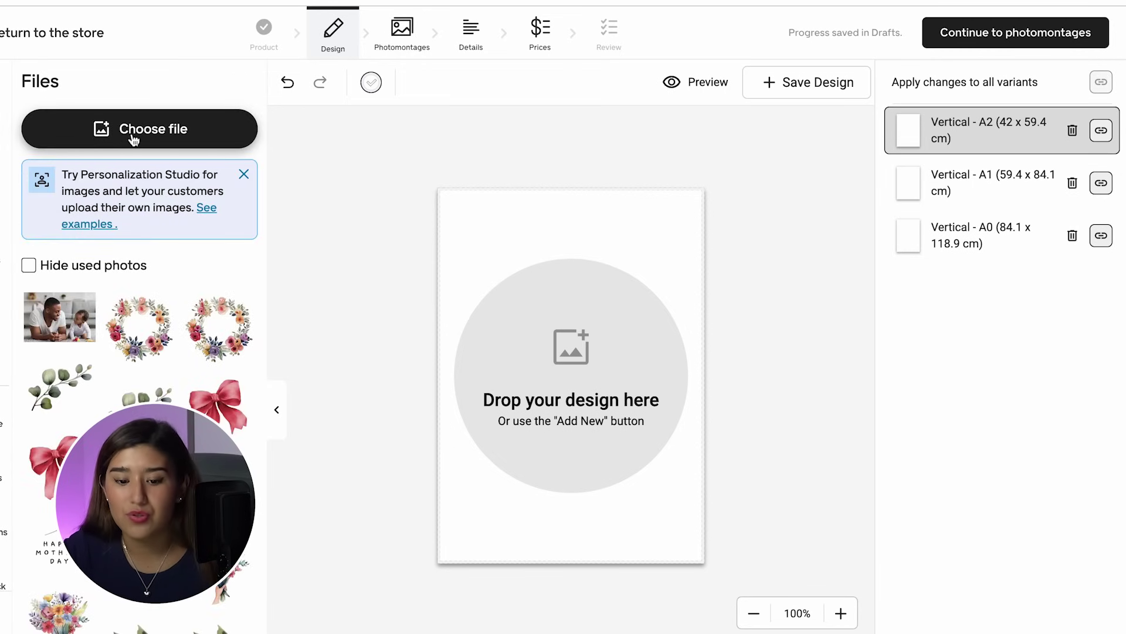
left_click(167, 136)
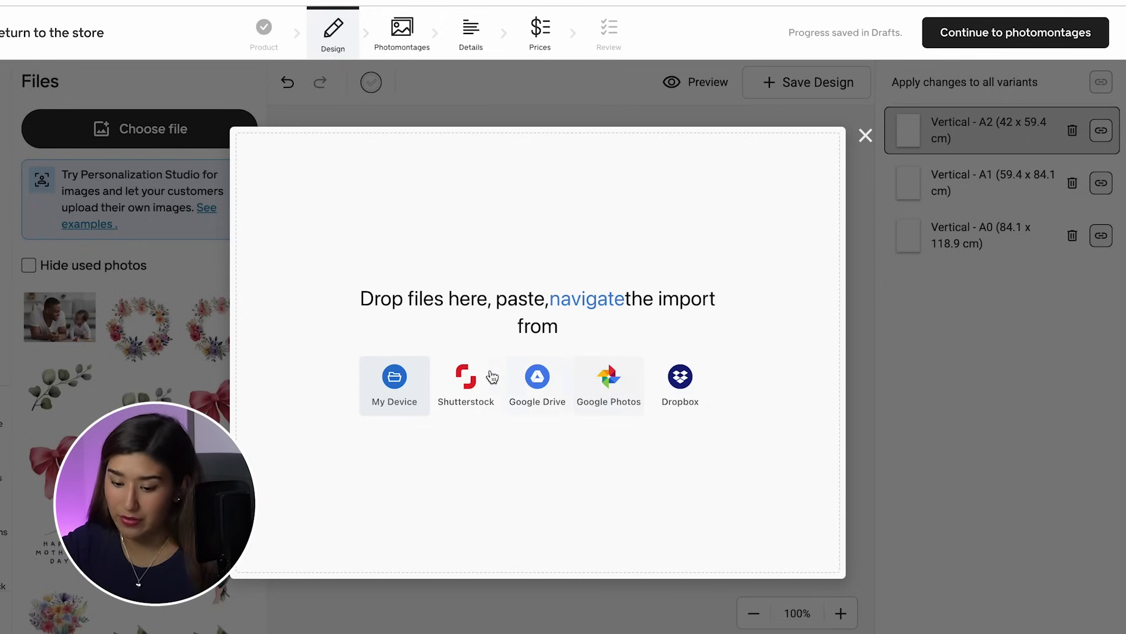
left_click(404, 392)
scroll(470, 411, "down", 10)
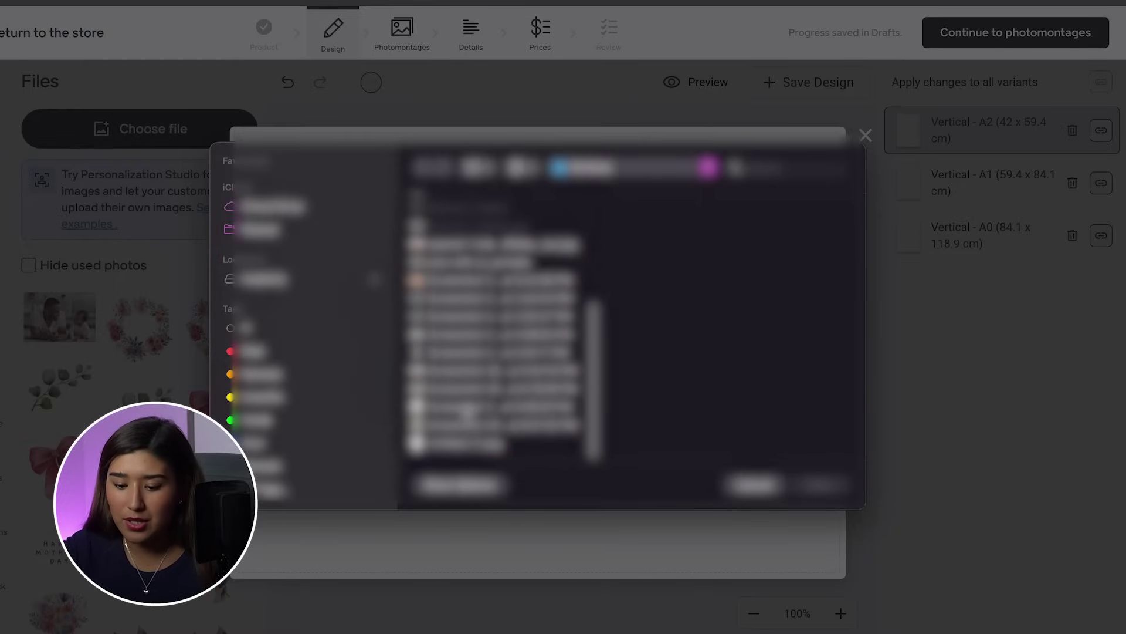
left_click(467, 407)
left_click(472, 443)
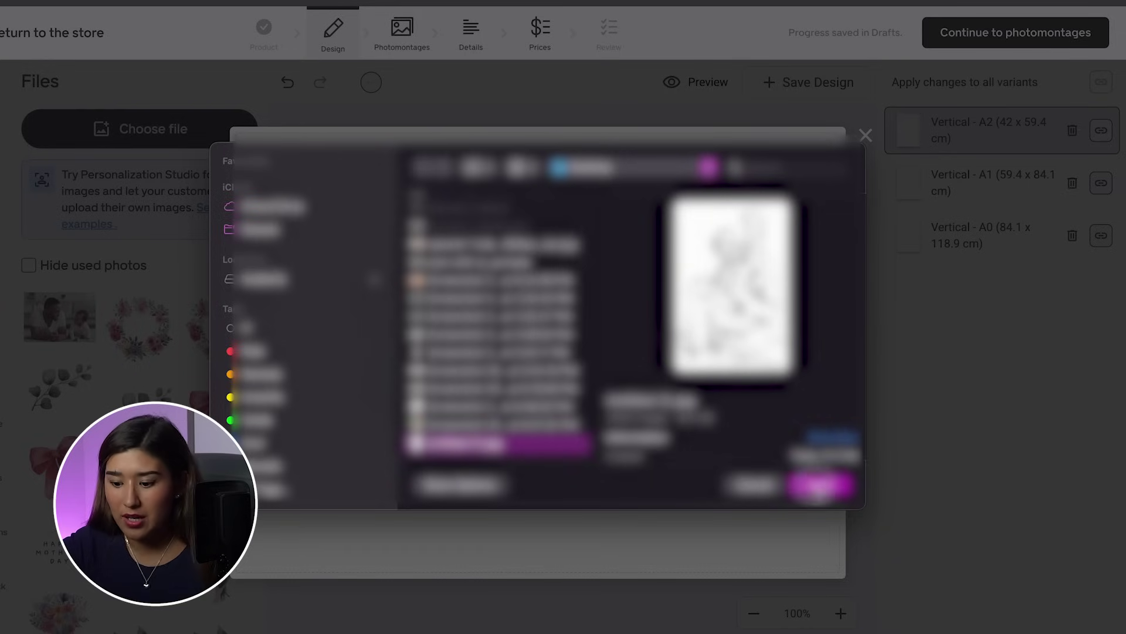
left_click(821, 486)
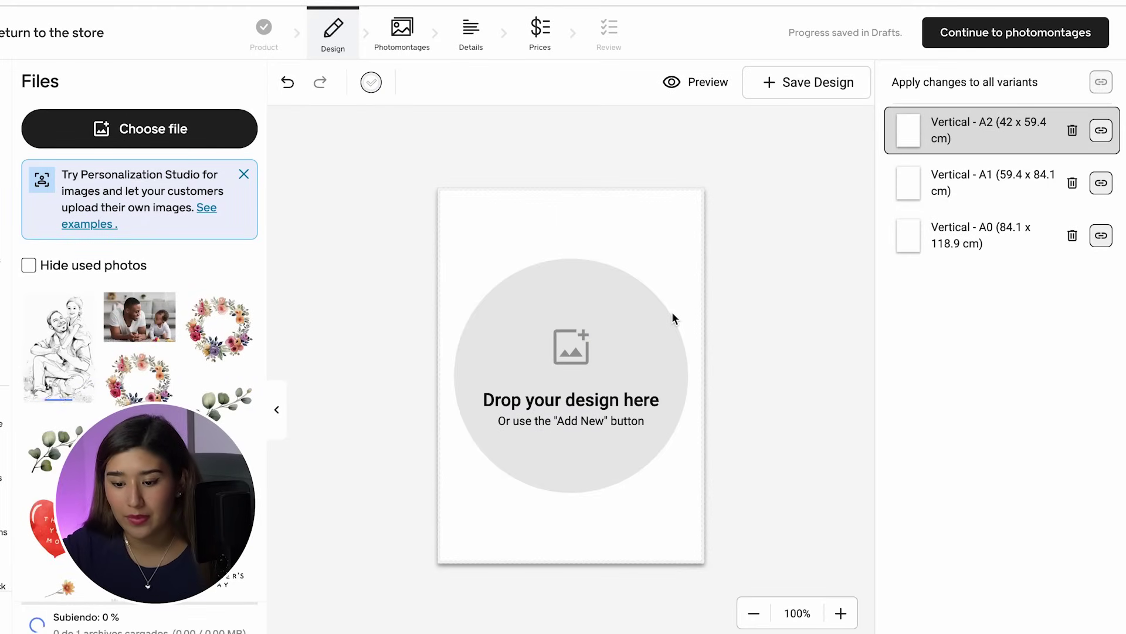
Place the father-and-daughter drawing on the poster, scale it down and position it with white margins on all sides
left_click(56, 350)
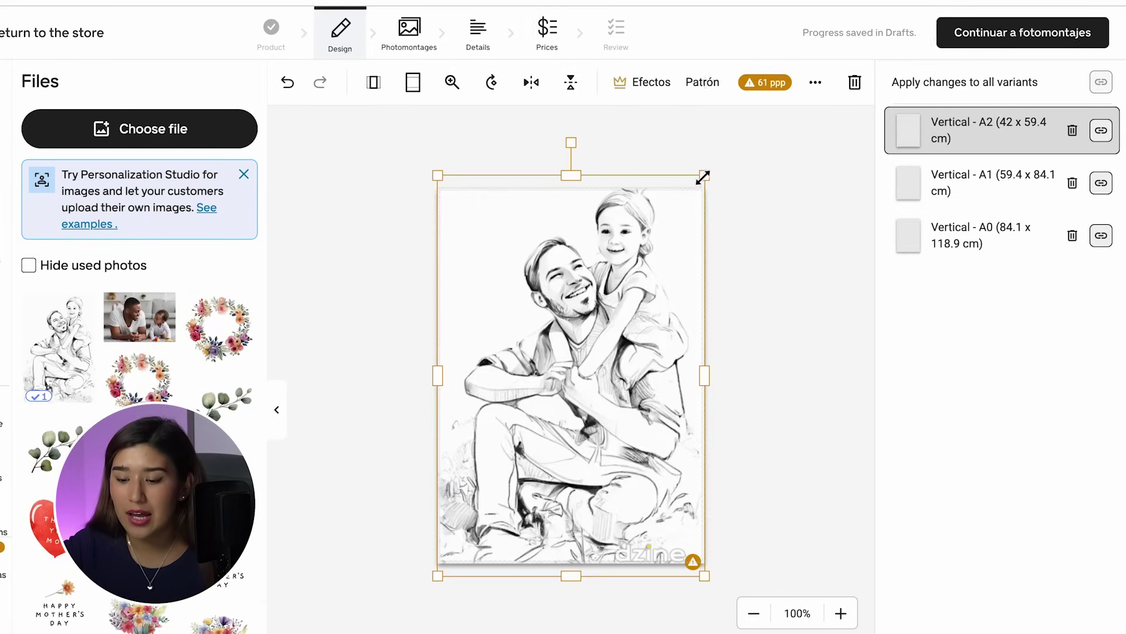
left_click_drag(701, 176, 664, 232)
left_click(747, 356)
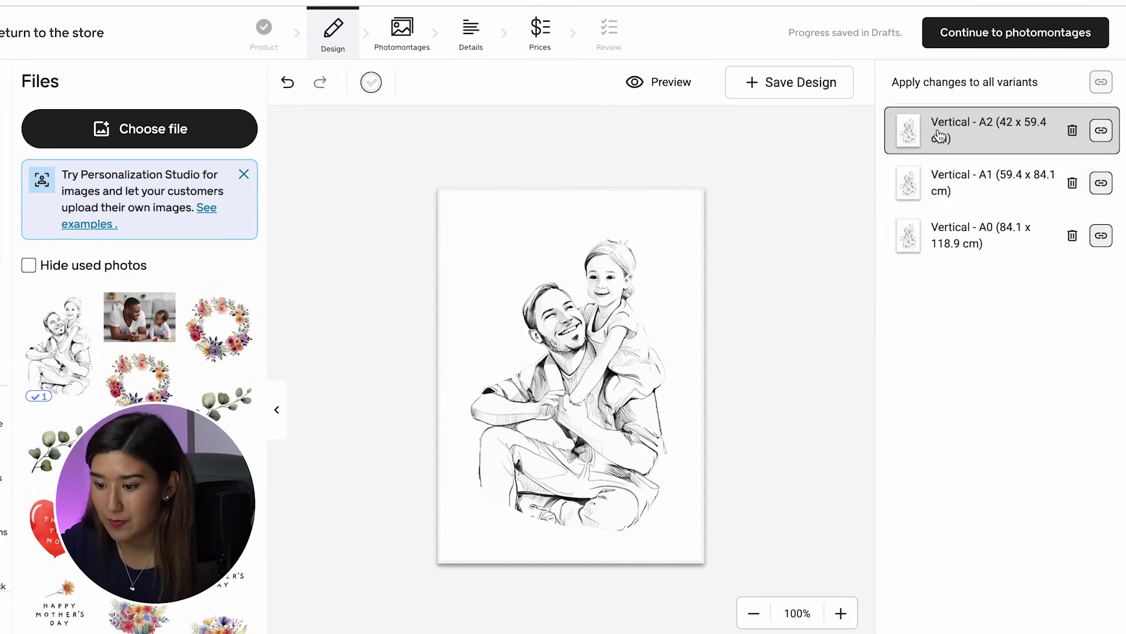
left_click(669, 355)
left_click(741, 357)
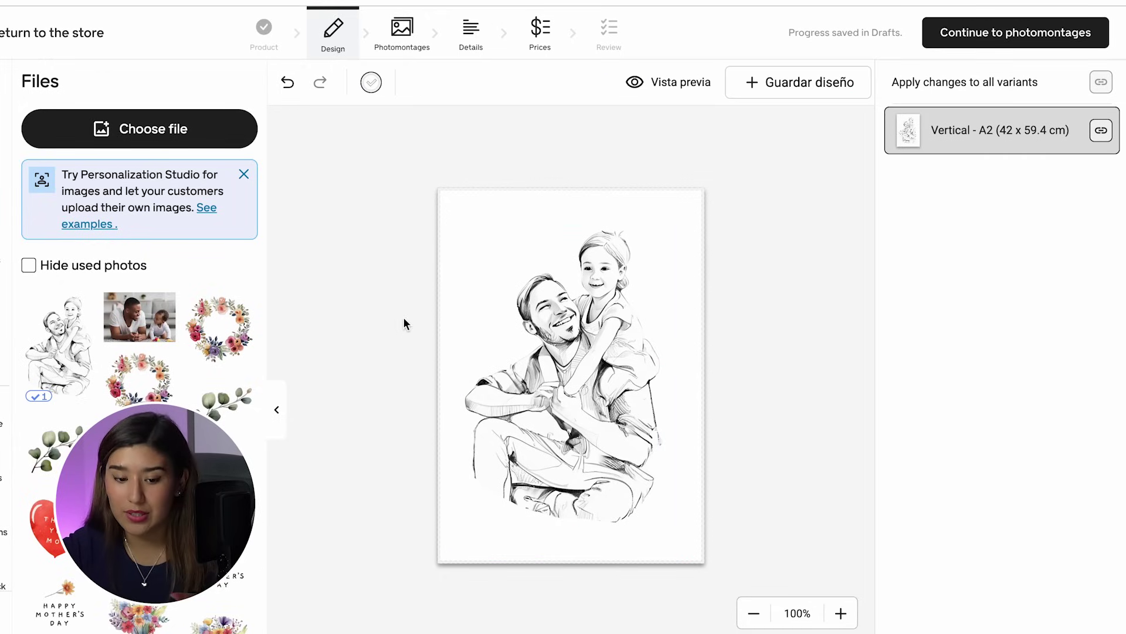
Add a text element to the poster, move it above the drawing and widen its box to nearly the poster's width
left_click(5, 197)
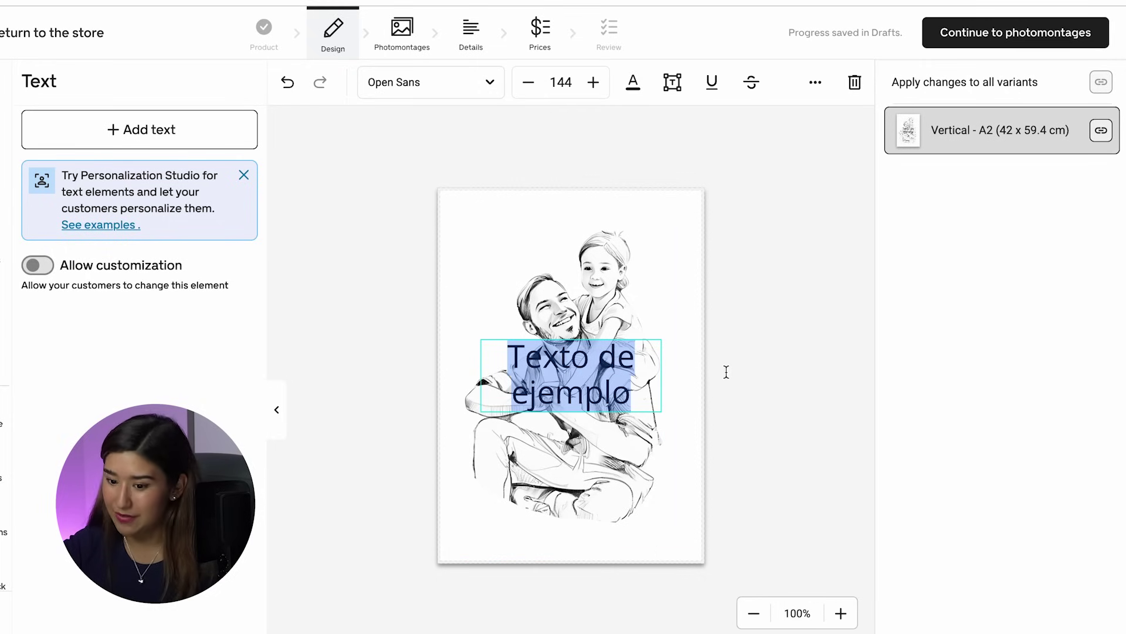
left_click(749, 365)
left_click_drag(558, 376, 542, 249)
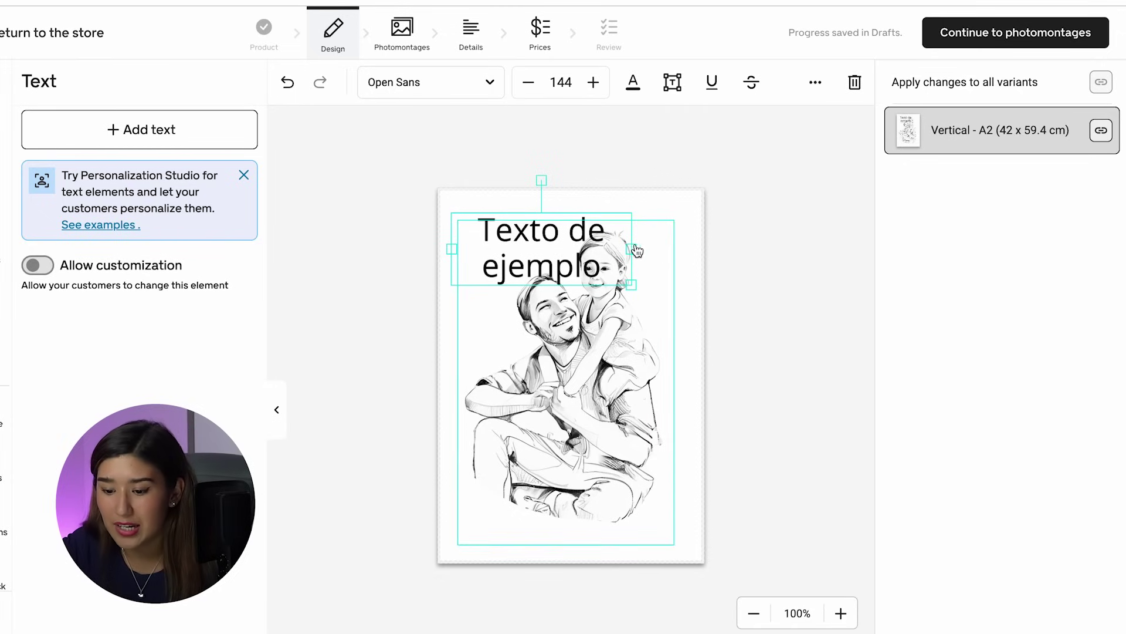
left_click_drag(629, 245, 702, 245)
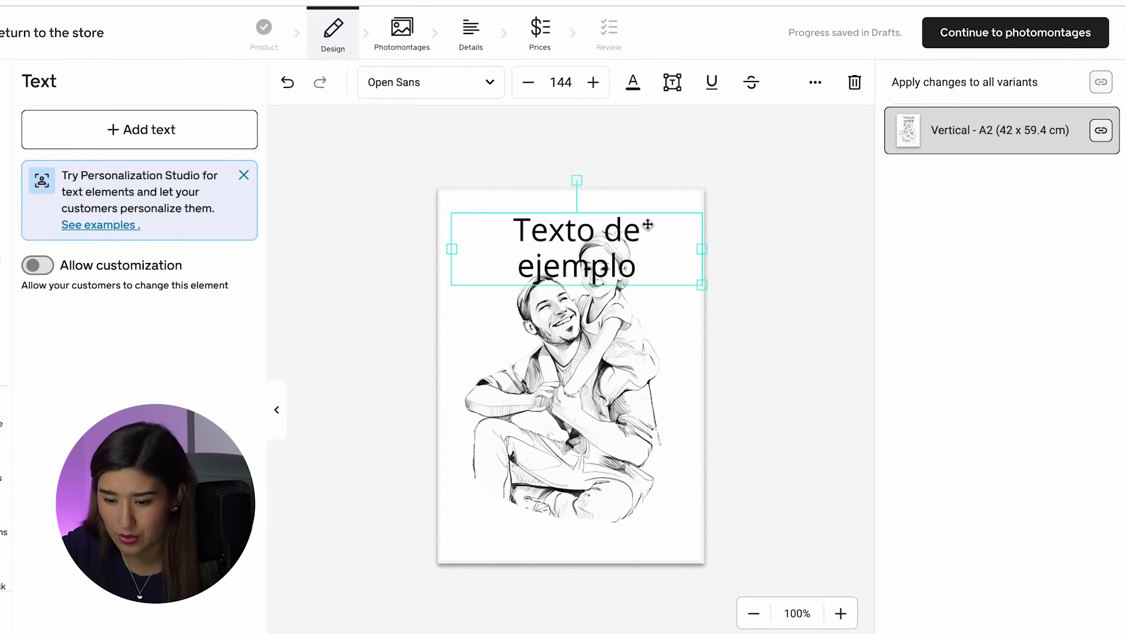
Try the Playfair Display, Alegreya Bold, Allexis Wide and Bad Script fonts on the sample text
left_click(467, 94)
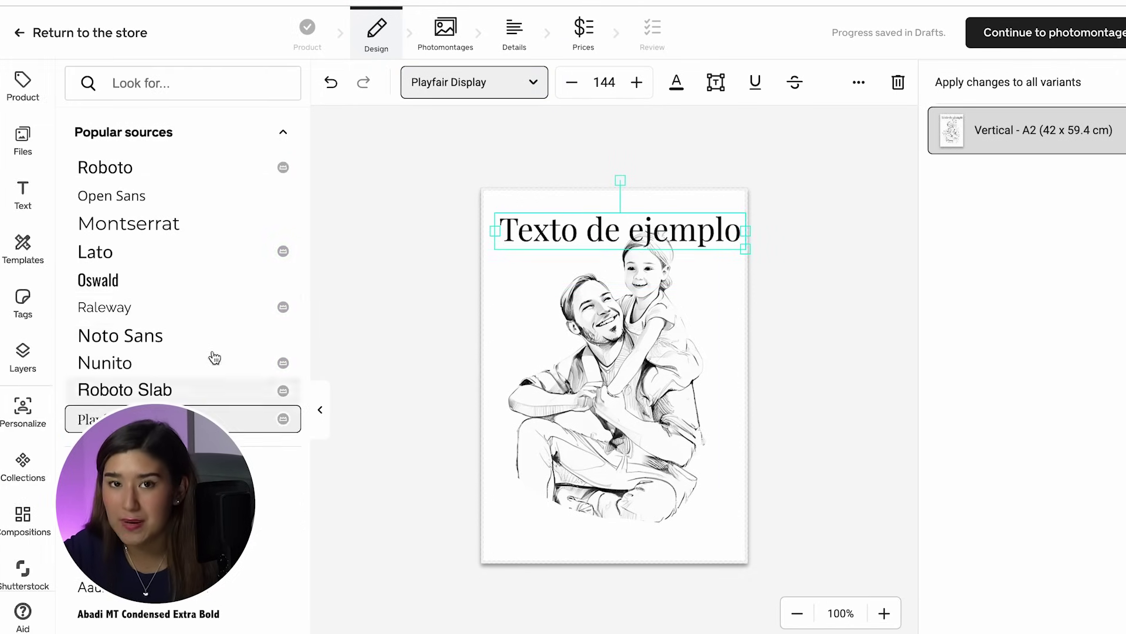
scroll(195, 325, "down", 8)
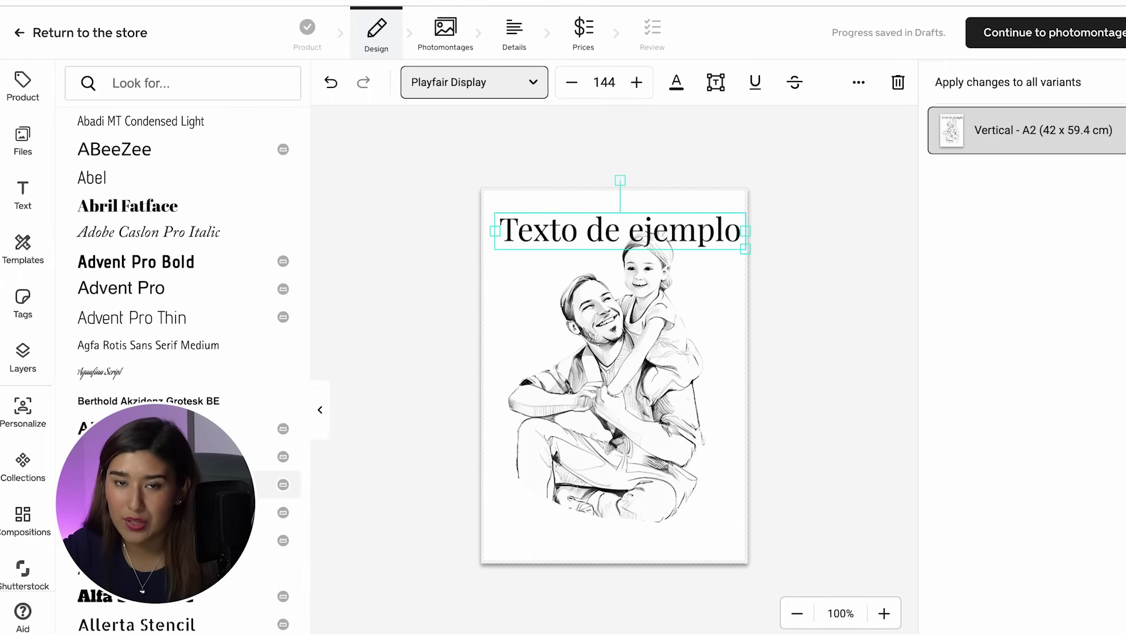
scroll(235, 498, "down", 2)
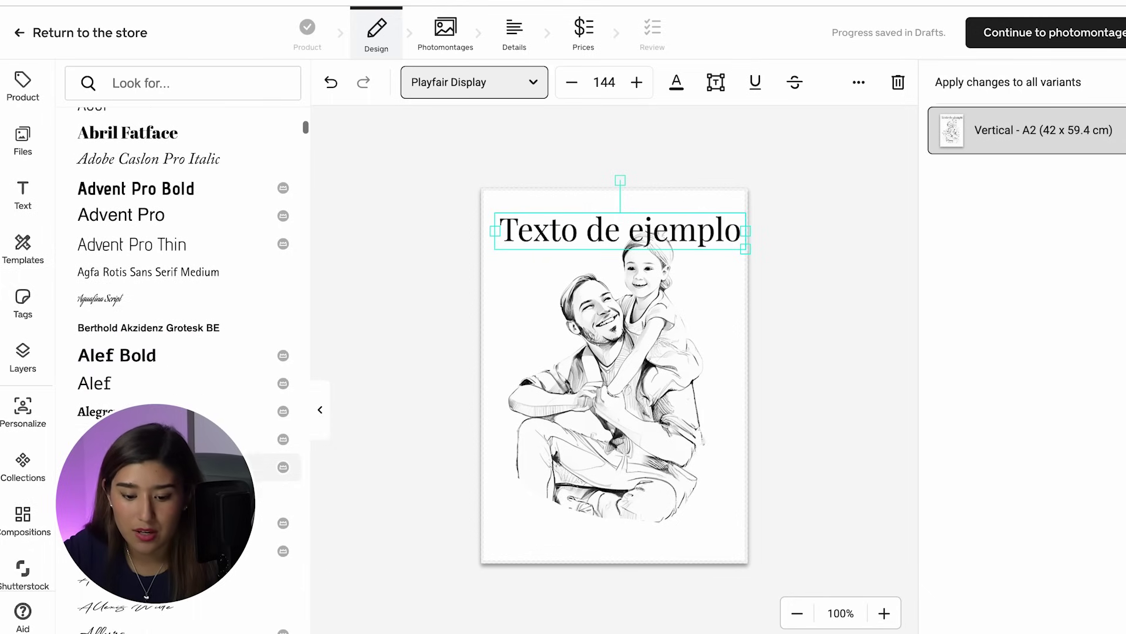
scroll(235, 499, "down", 2)
left_click(176, 517)
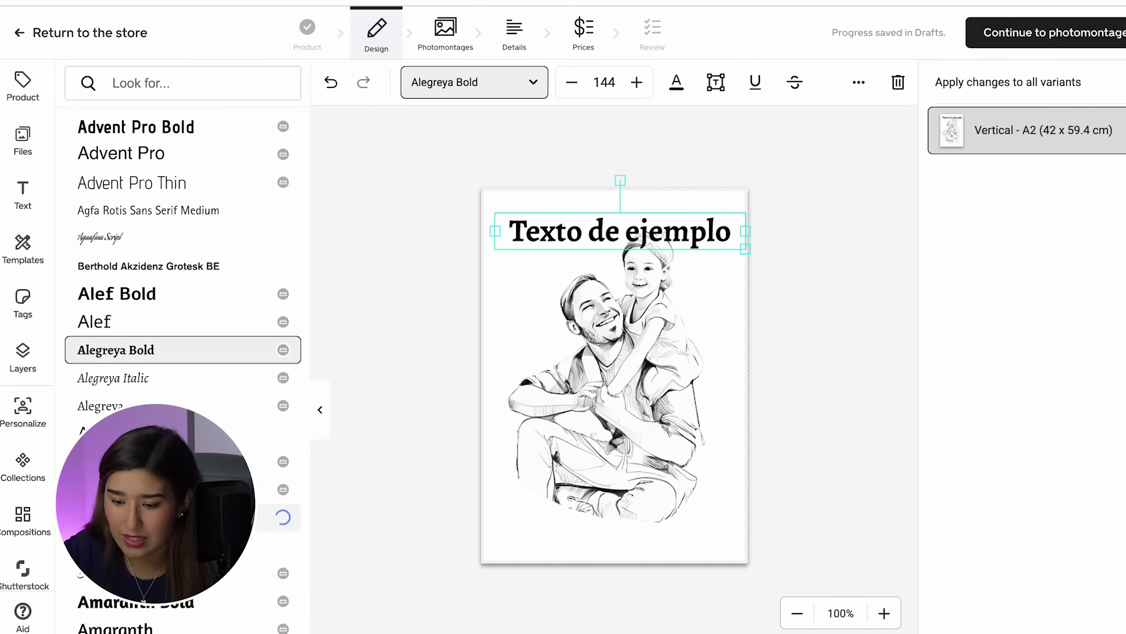
scroll(176, 517, "down", 10)
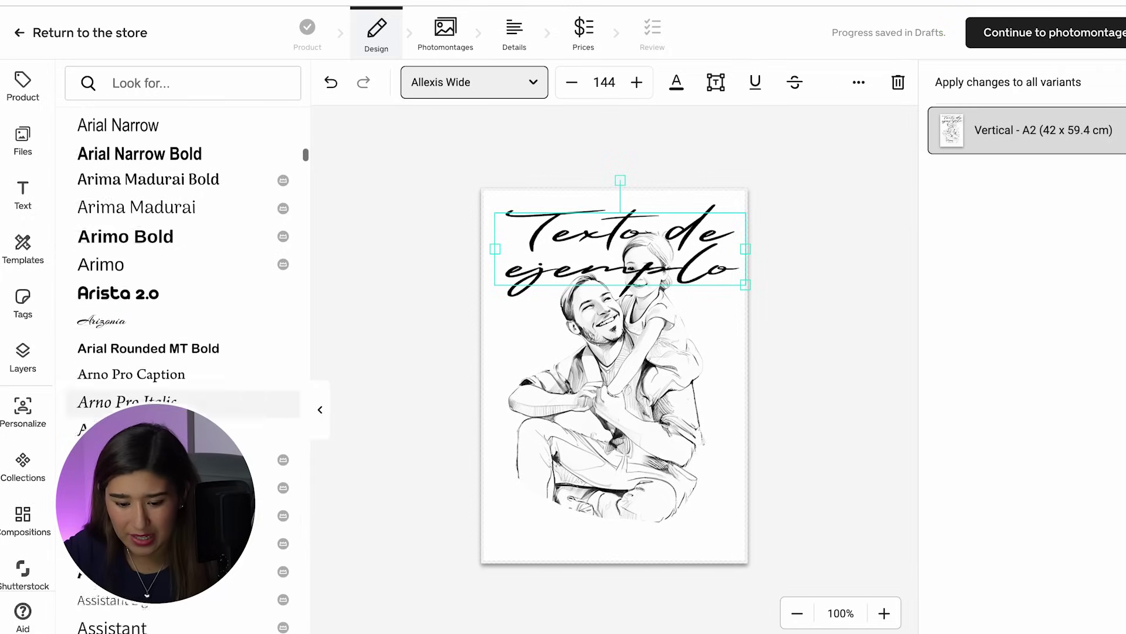
scroll(176, 499, "down", 4)
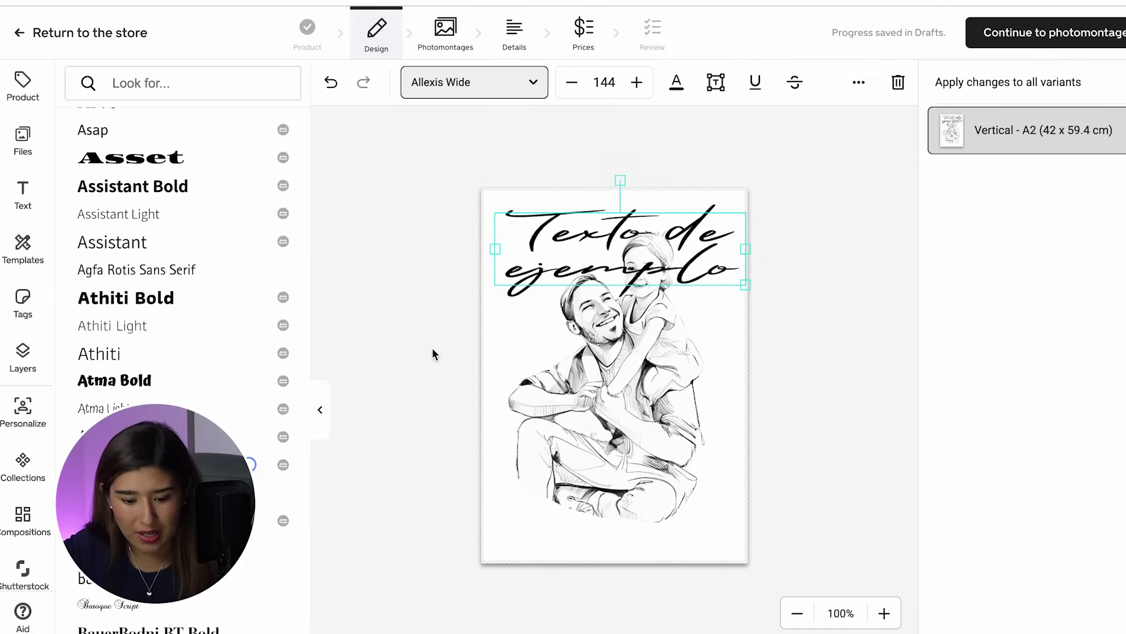
Replace the sample text with "To the Best Dad", set it in Alegreya Italic and fit it above the portrait
triple_click(627, 229)
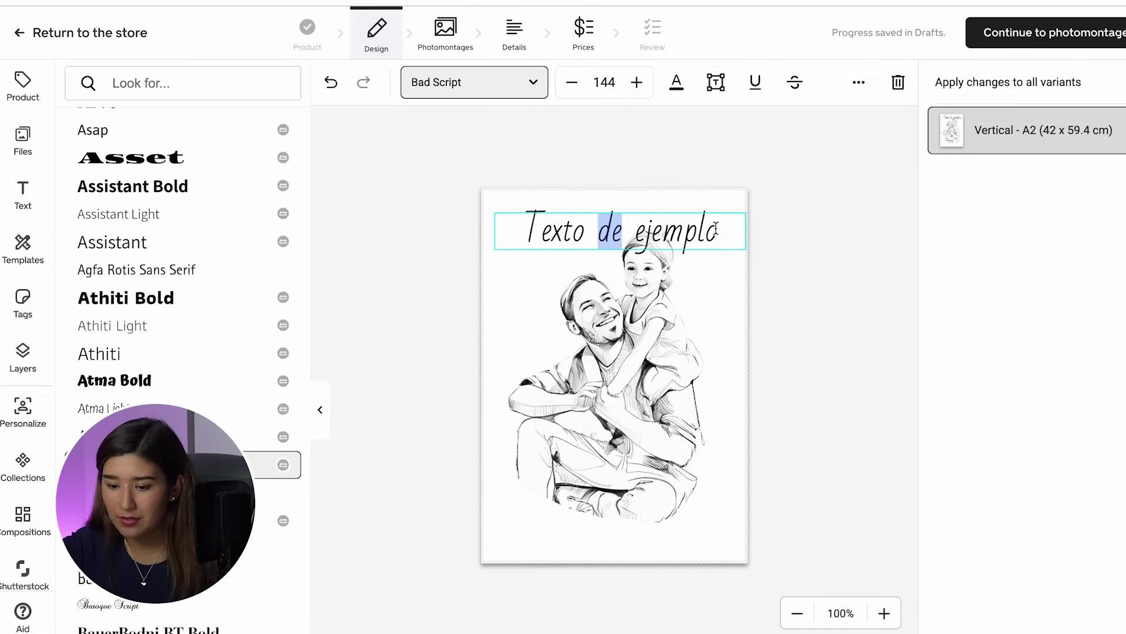
key("BackSpace")
type("To the Best Dad")
left_click(845, 229)
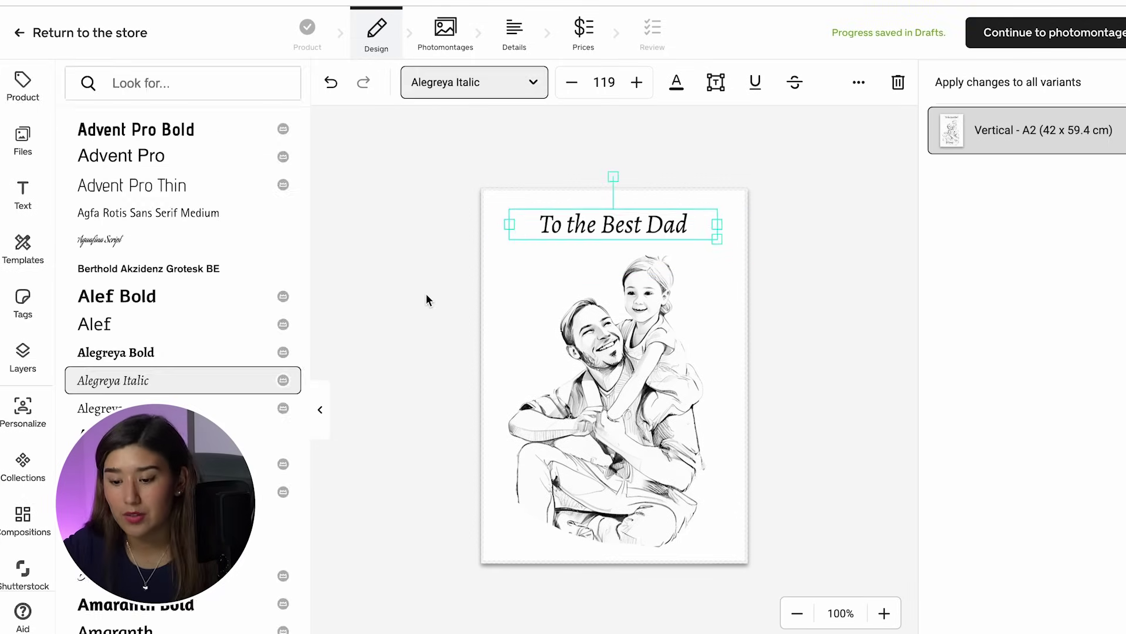
left_click(427, 293)
left_click(602, 231)
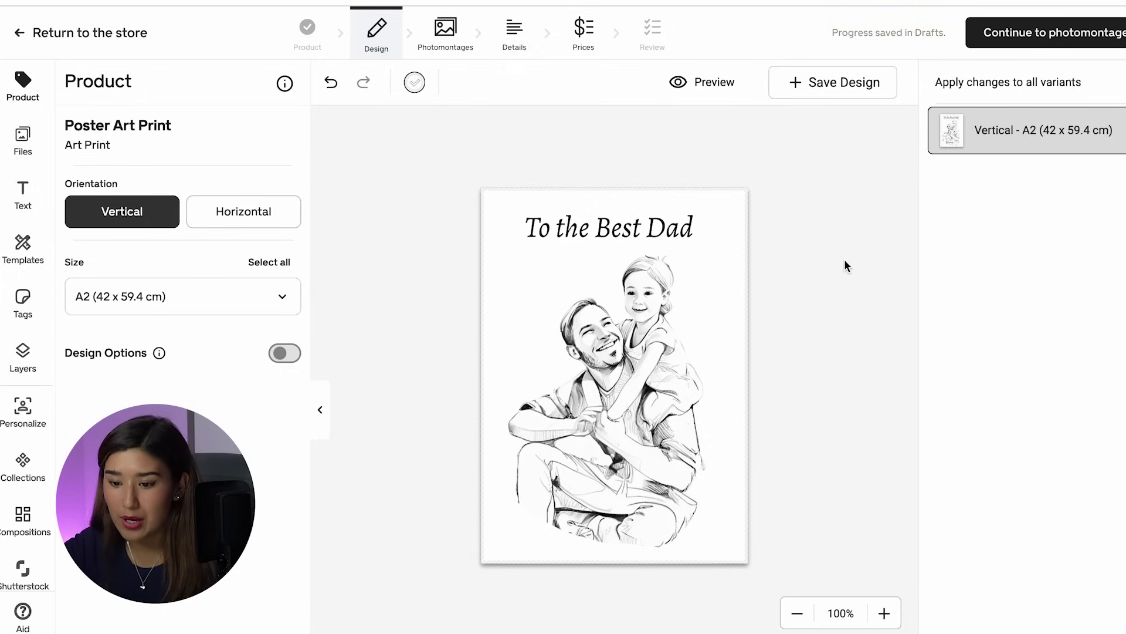
Preview the poster design in the different room scenes and close the preview
left_click(703, 84)
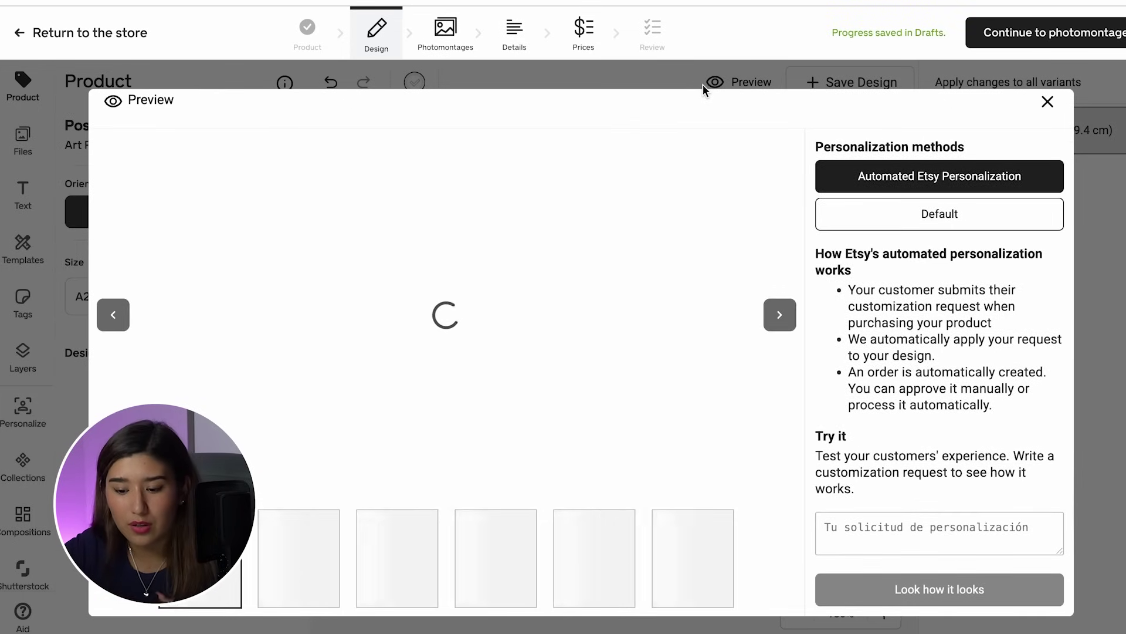
left_click(376, 552)
left_click(516, 560)
left_click(563, 557)
left_click(675, 563)
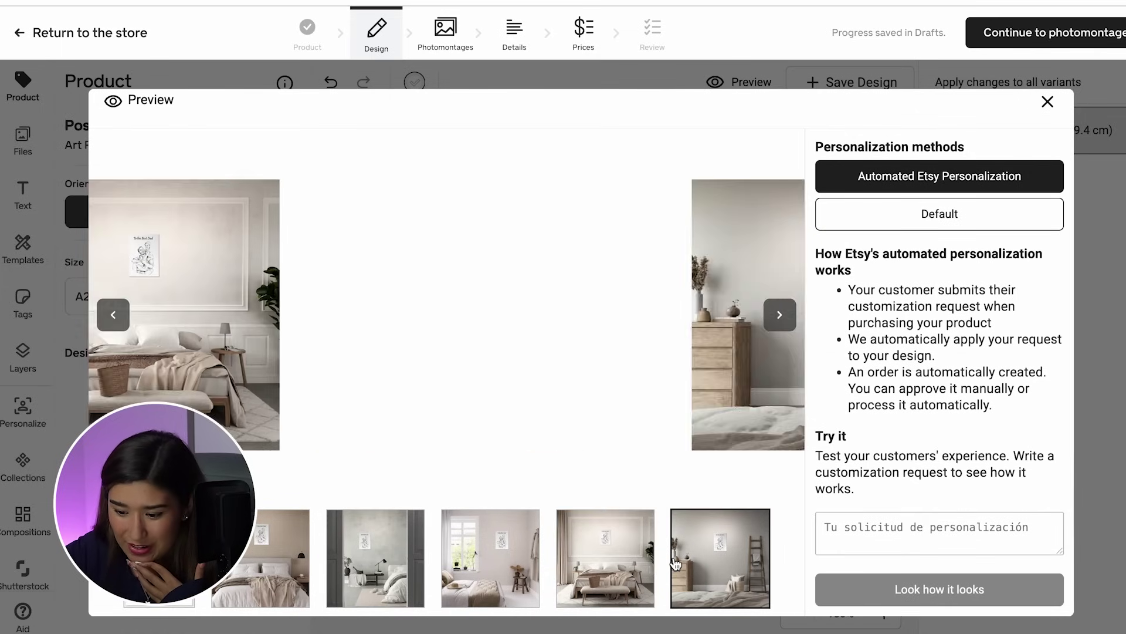
left_click(1048, 102)
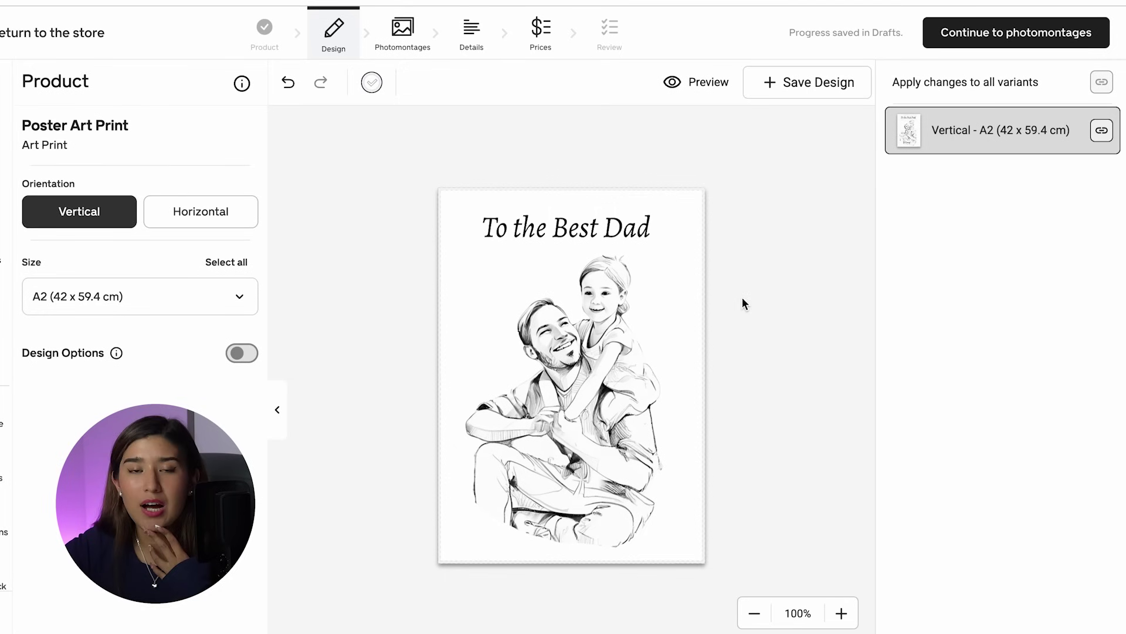
Continue to the photomontages and expand the full list of poster mockups
left_click(1002, 26)
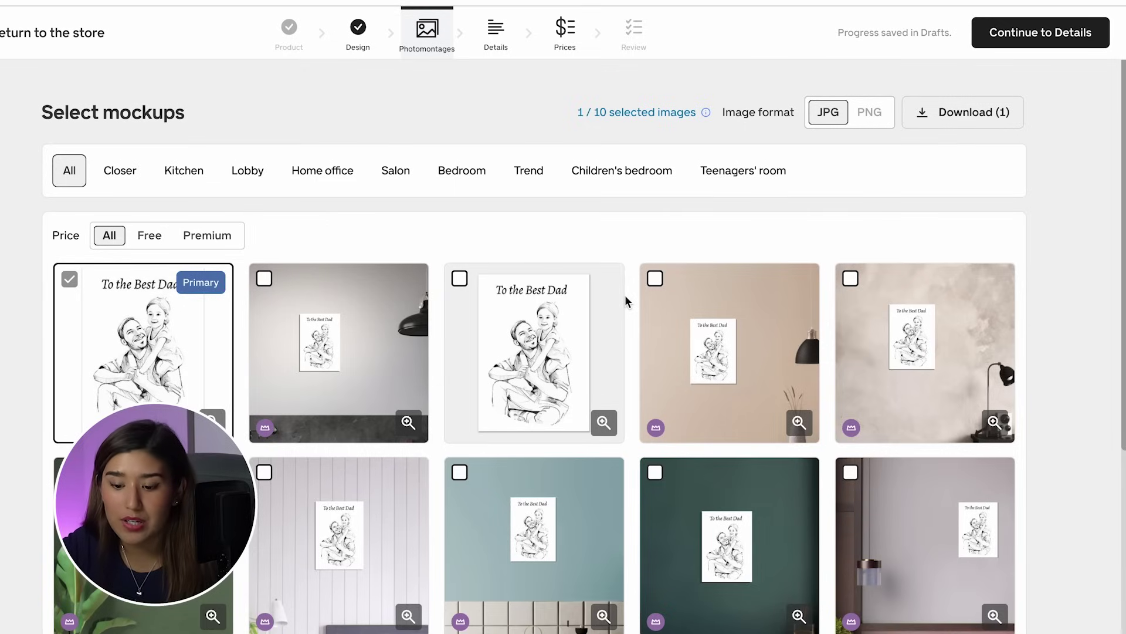
scroll(634, 468, "down", 2)
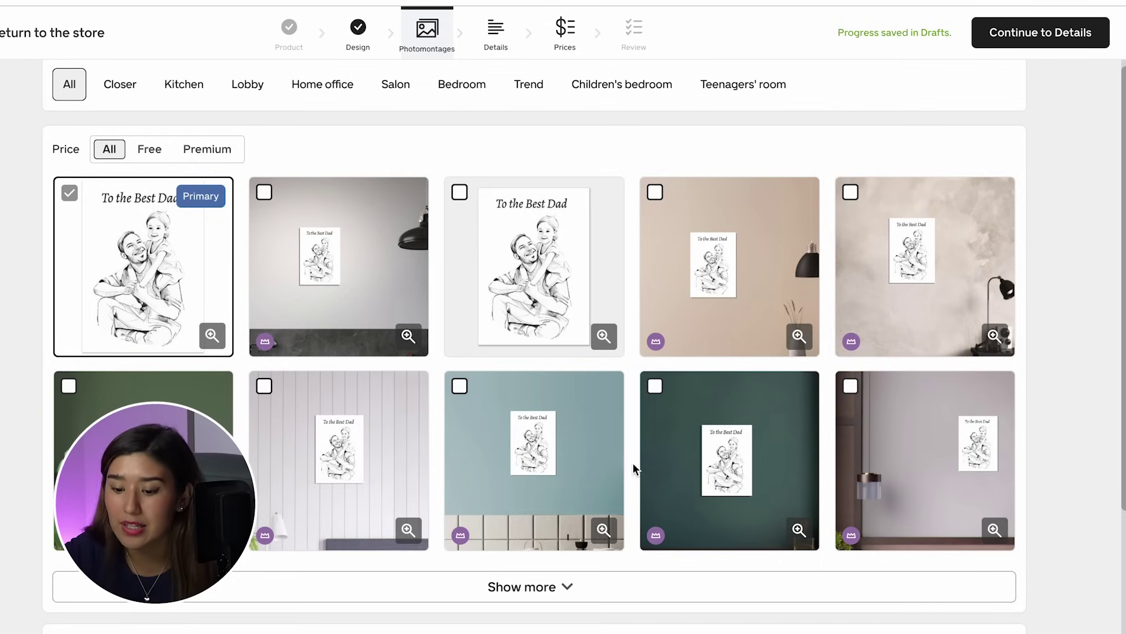
scroll(632, 461, "down", 1)
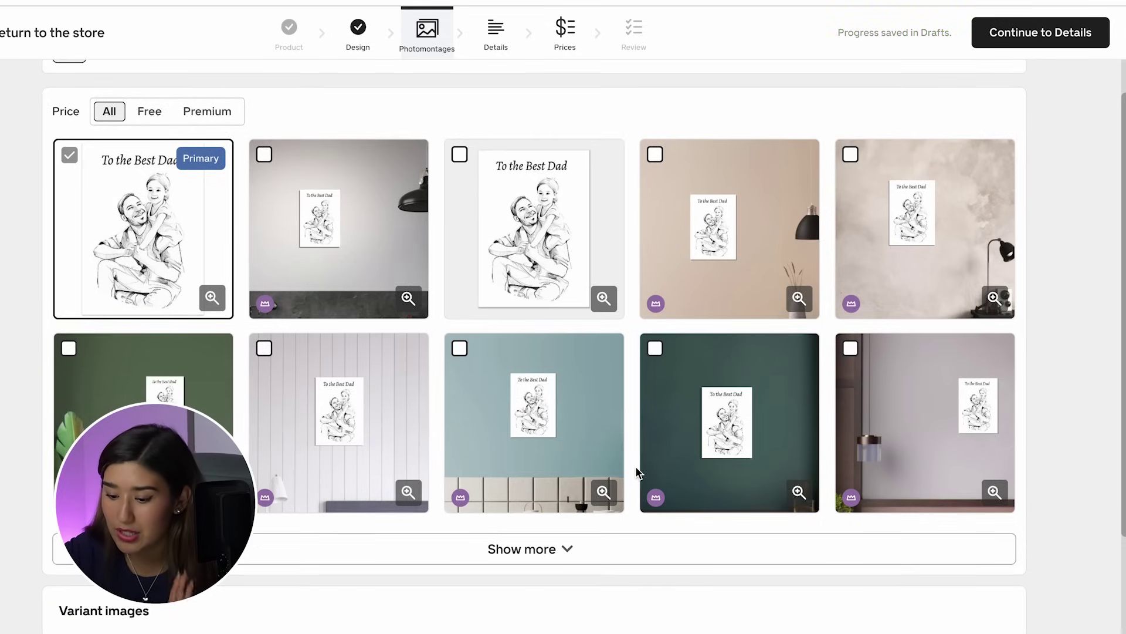
left_click(599, 537)
scroll(598, 540, "down", 5)
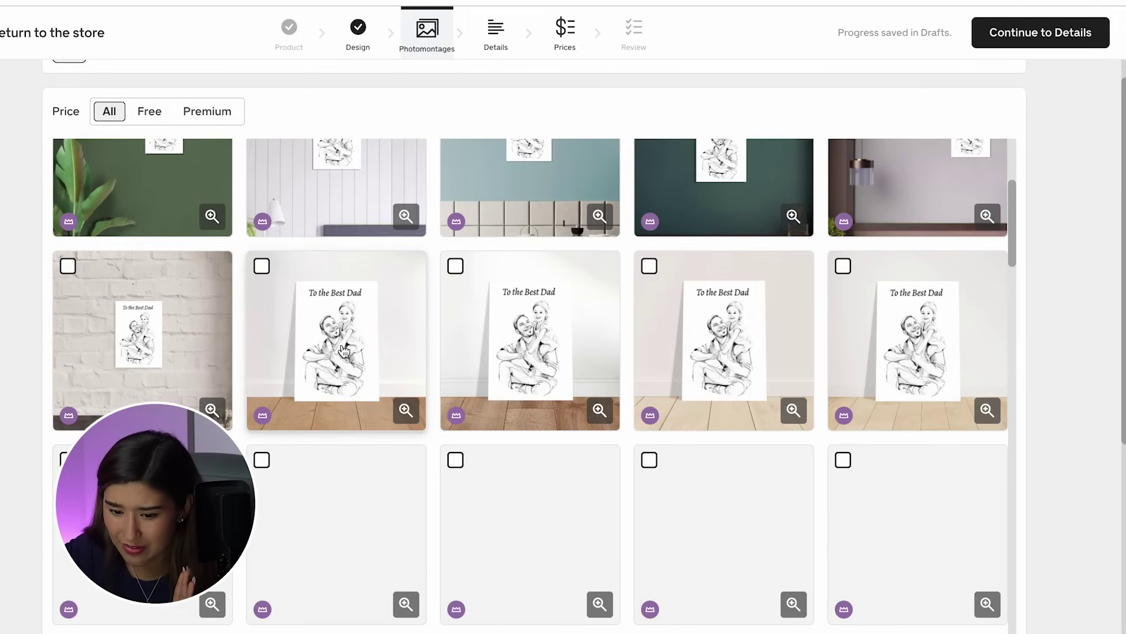
Try the green-walled home office mockup and browse the remaining room scenes
left_click(275, 277)
scroll(622, 407, "down", 10)
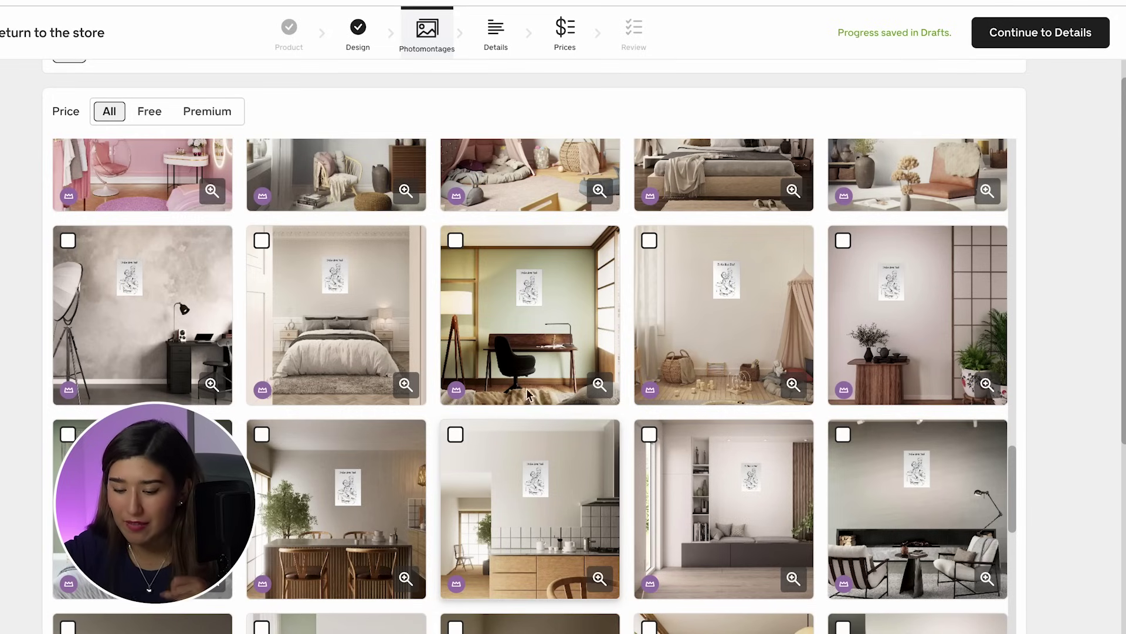
left_click(456, 245)
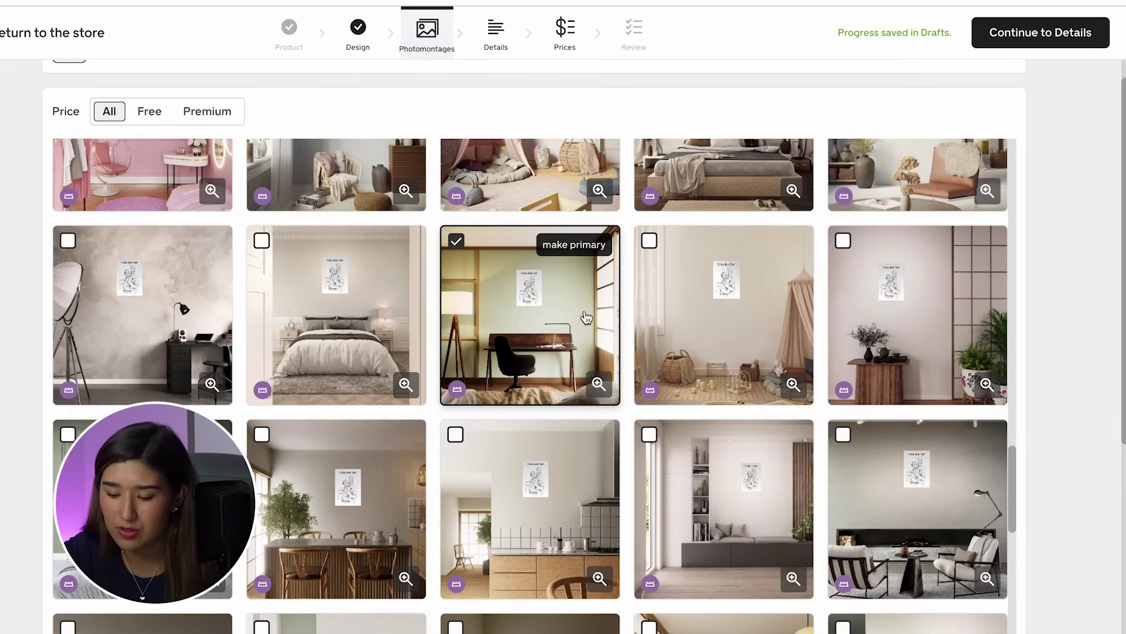
scroll(534, 362, "down", 1)
scroll(534, 362, "down", 3)
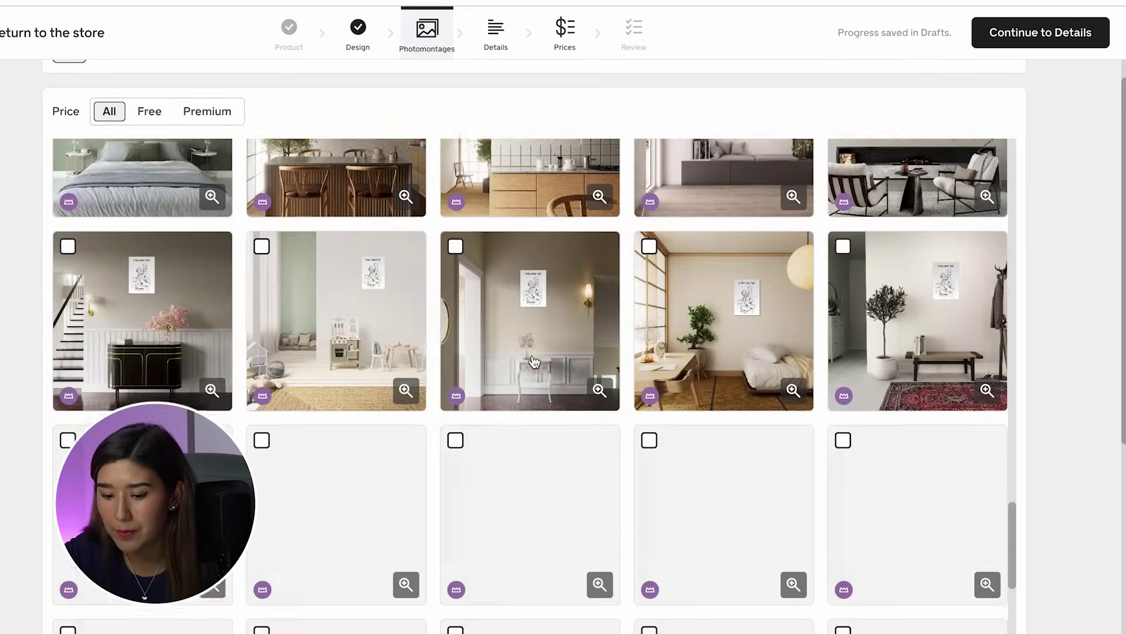
scroll(626, 343, "up", 10)
scroll(626, 343, "up", 5)
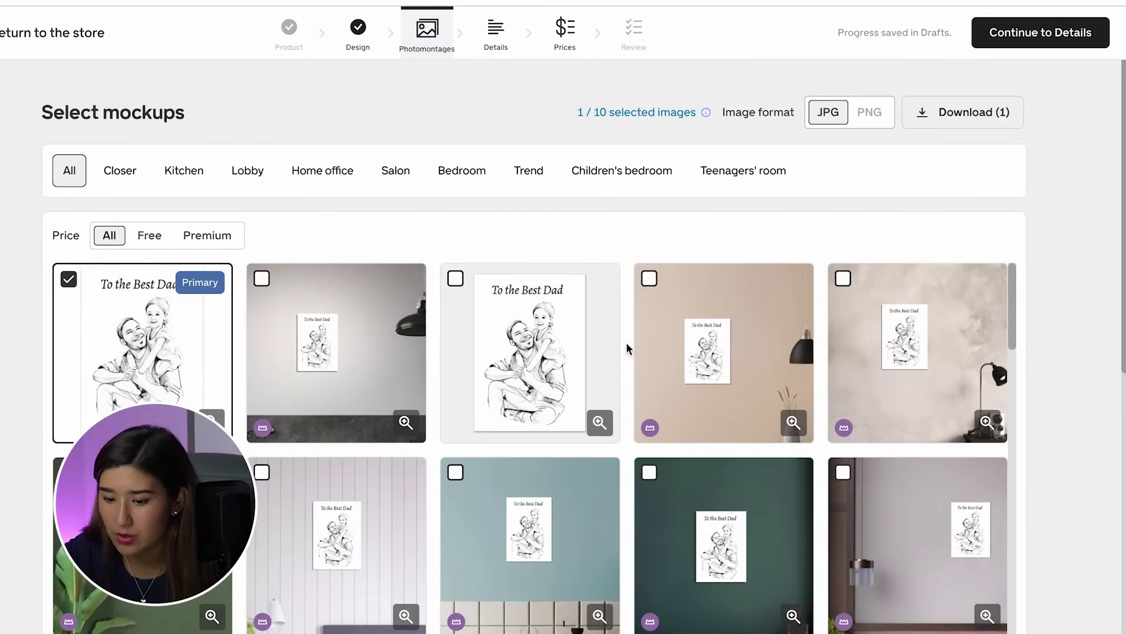
Use the plain grey-background close-up as the only mockup instead of the default one, and continue to the product details
left_click(456, 279)
left_click(205, 287)
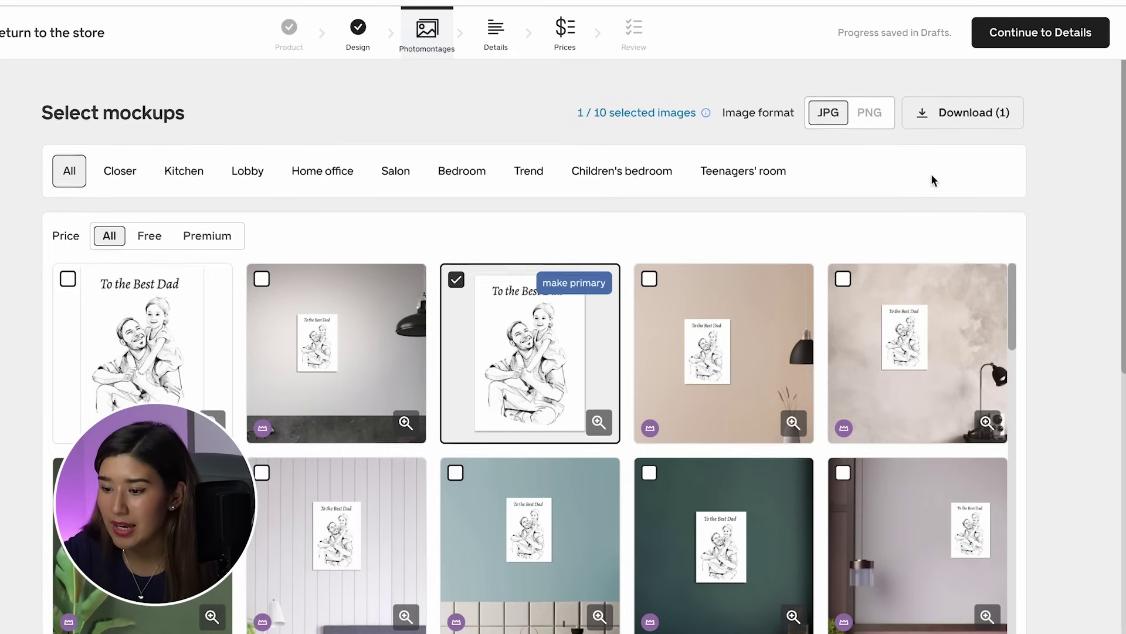
left_click(997, 37)
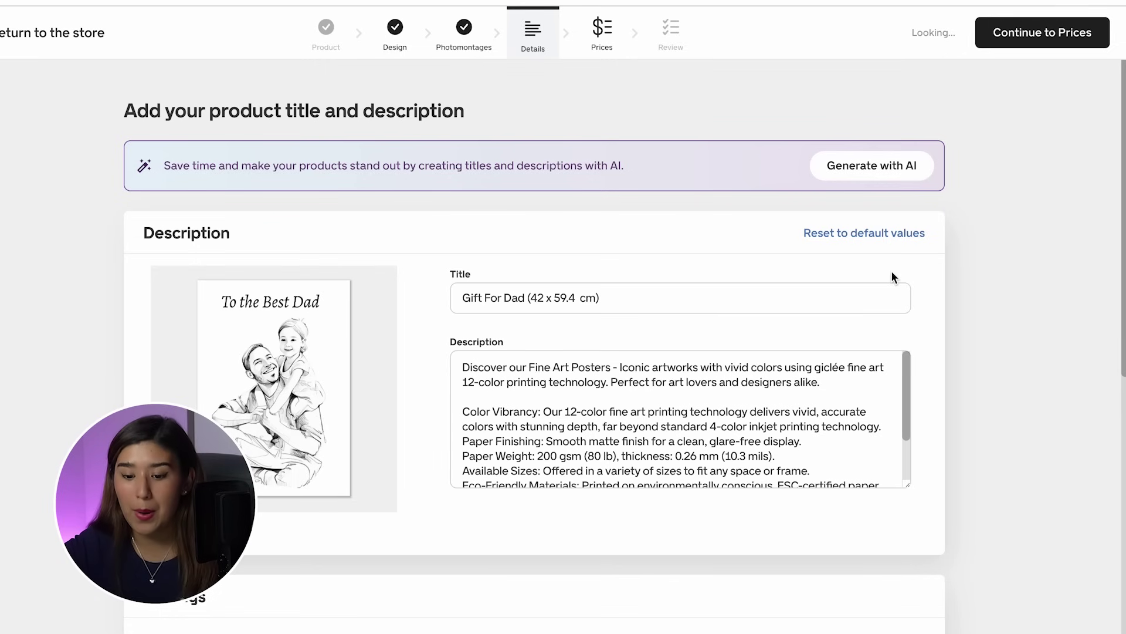
Generate the product title, description and tags with AI from the prompt "Custom Family Line Drawing From Photo for Gift For Dad"
scroll(890, 151, "down", 1)
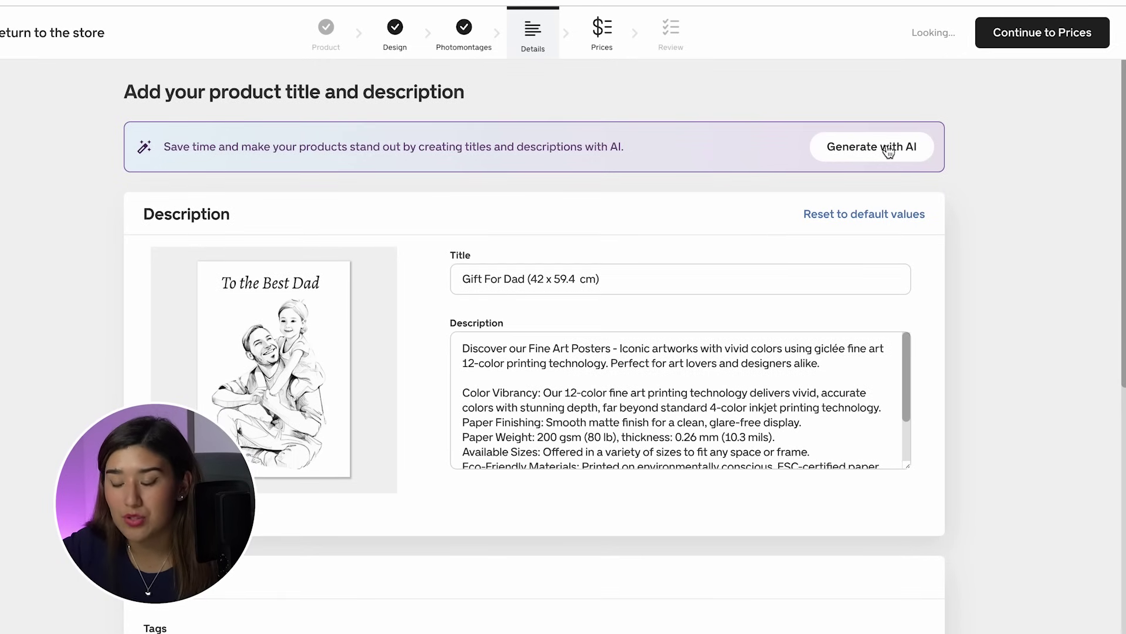
left_click(866, 148)
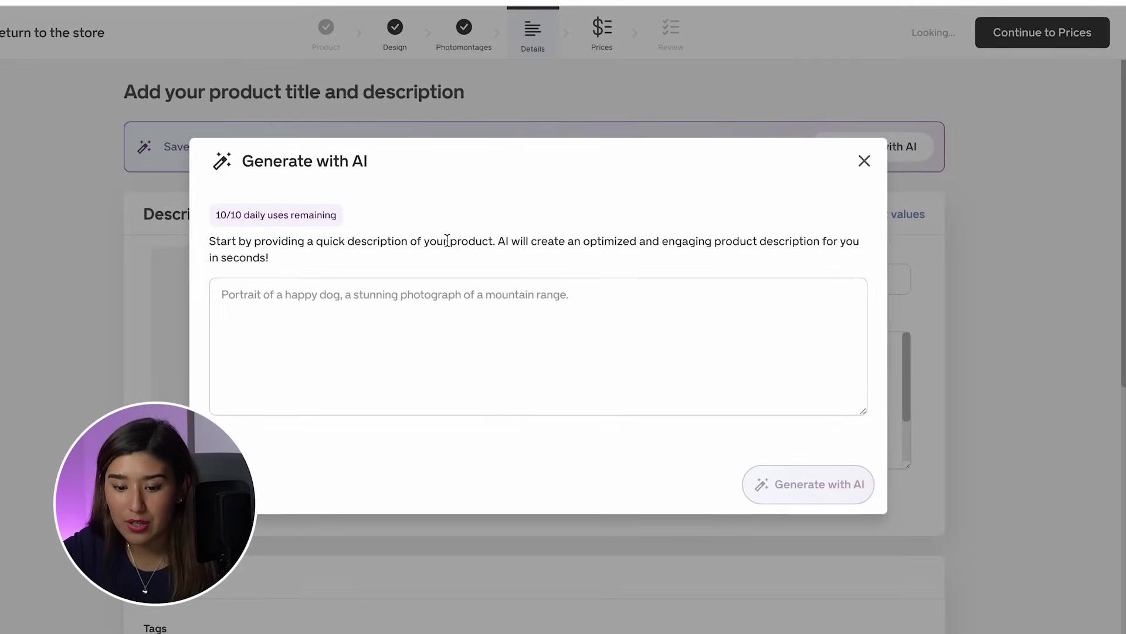
type("Gift For Dad")
key("BackSpace")
key("BackSpace")
key("BackSpace")
key("BackSpace")
key("BackSpace")
key("BackSpace")
key("BackSpace")
key("BackSpace")
key("BackSpace")
key("BackSpace")
key("BackSpace")
key("BackSpace")
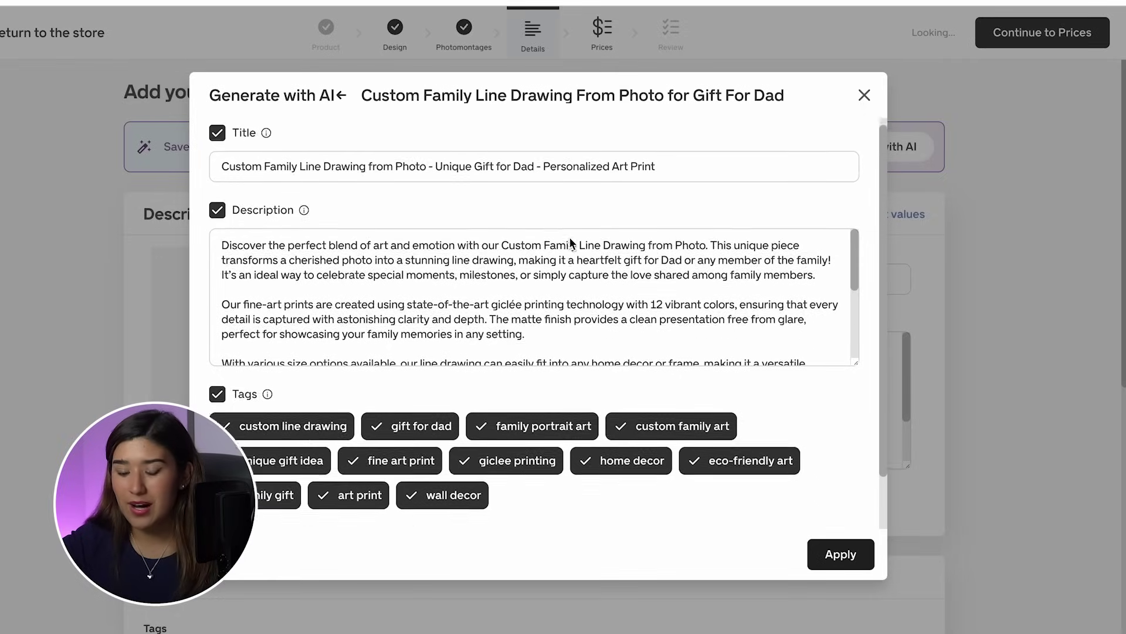
Review the AI-generated title, description and tags, apply them to the product and check the listing settings
scroll(570, 237, "down", 1)
scroll(569, 237, "up", 1)
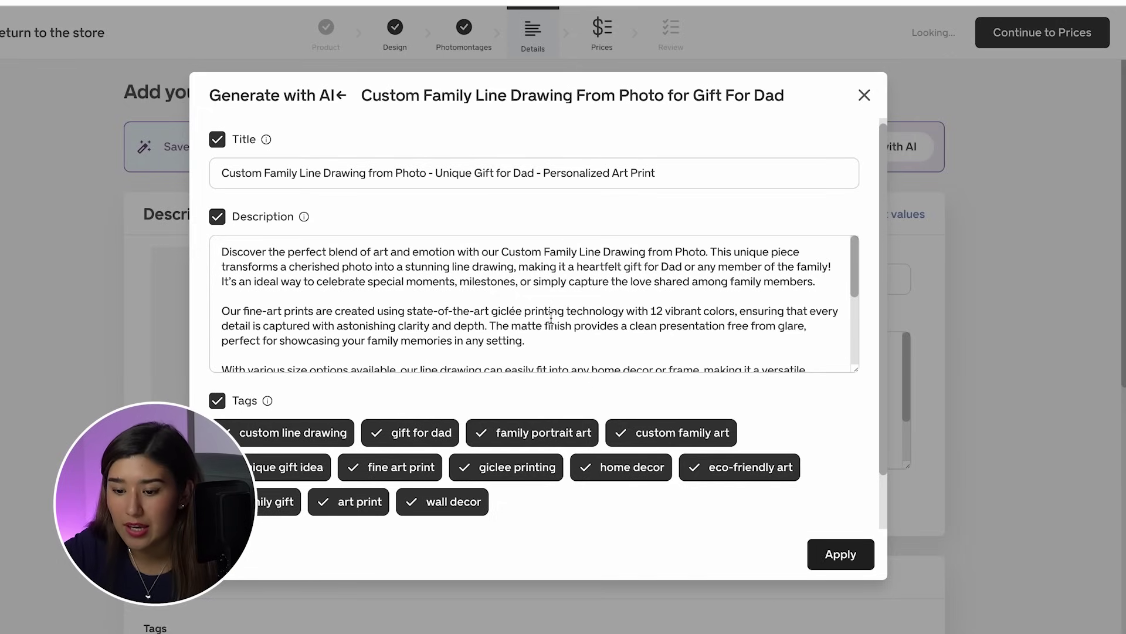
scroll(532, 285, "down", 5)
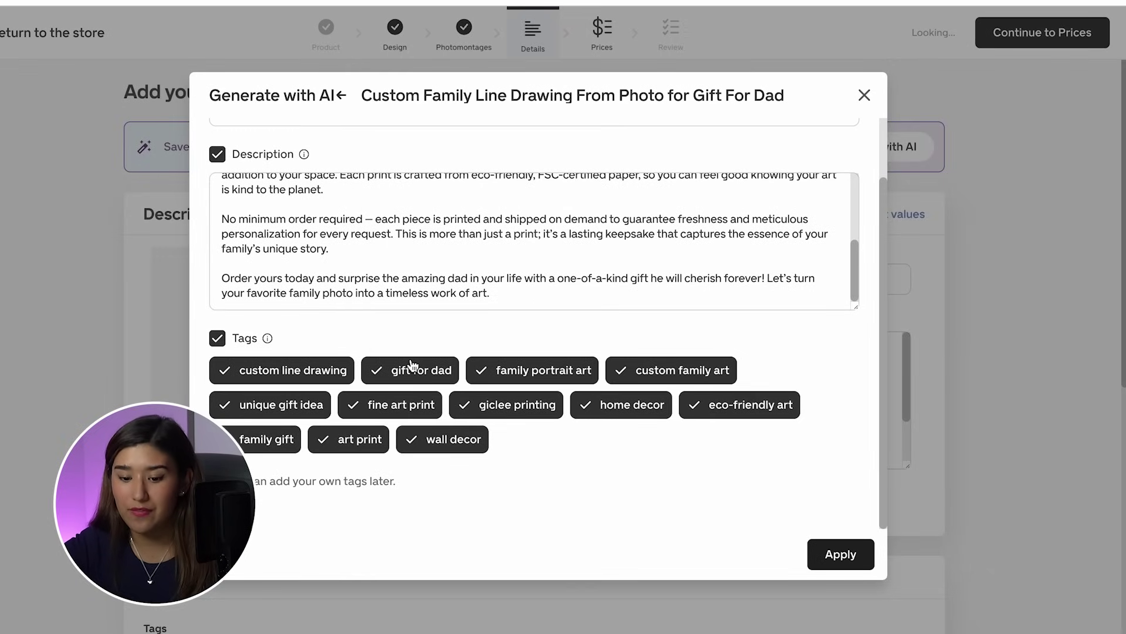
left_click(841, 554)
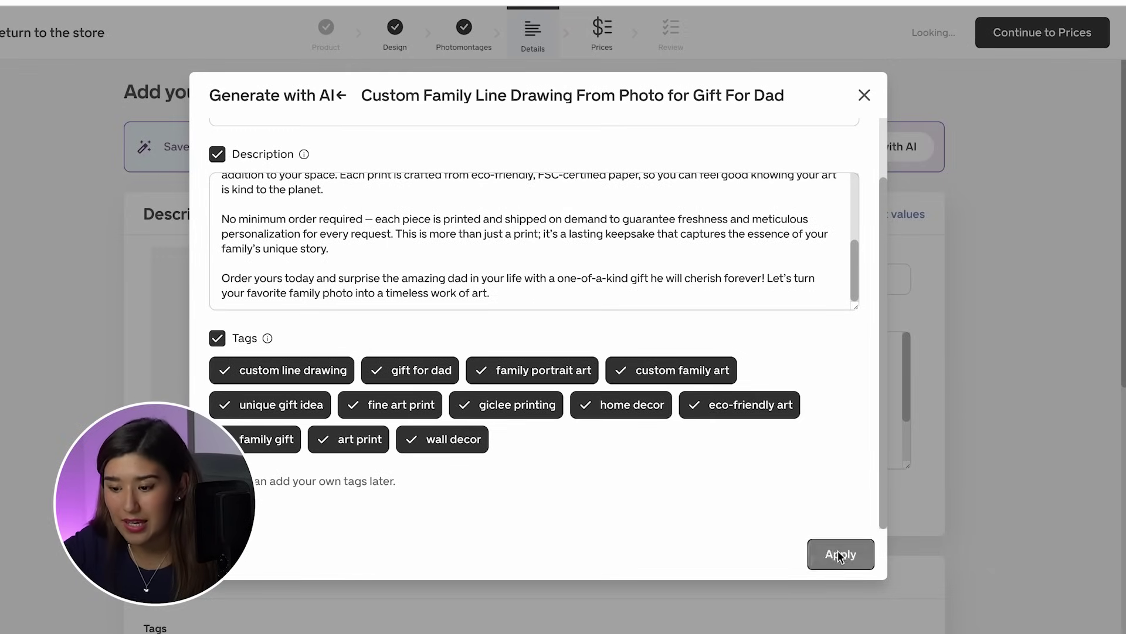
scroll(839, 552, "down", 4)
scroll(838, 547, "down", 5)
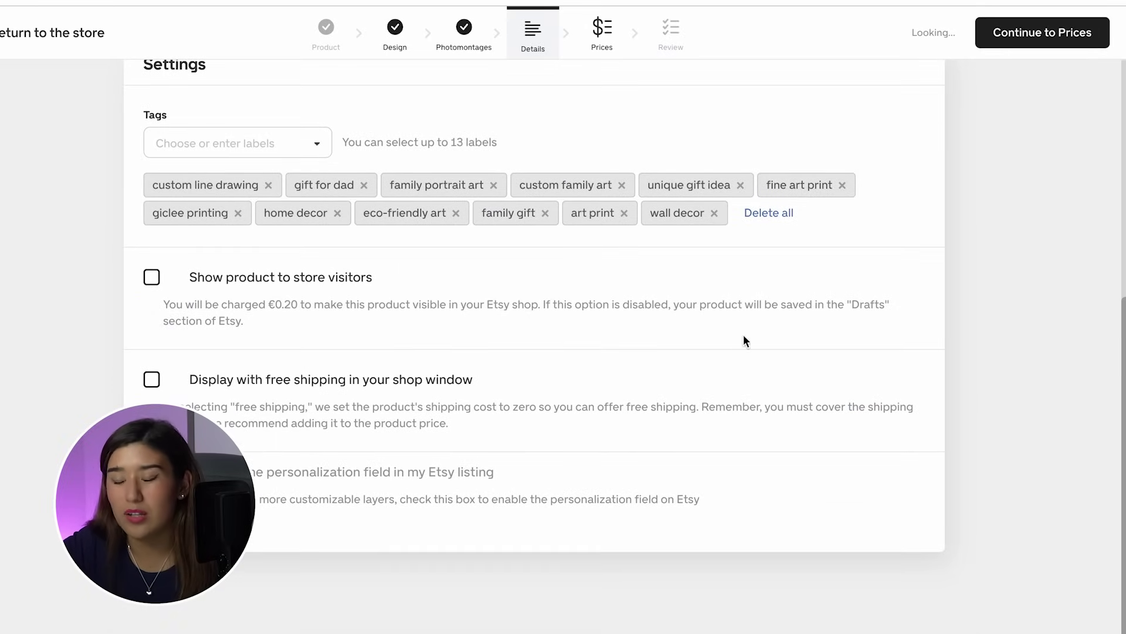
Finish the product details and continue to the price settings
scroll(743, 330, "up", 6)
scroll(743, 332, "up", 1)
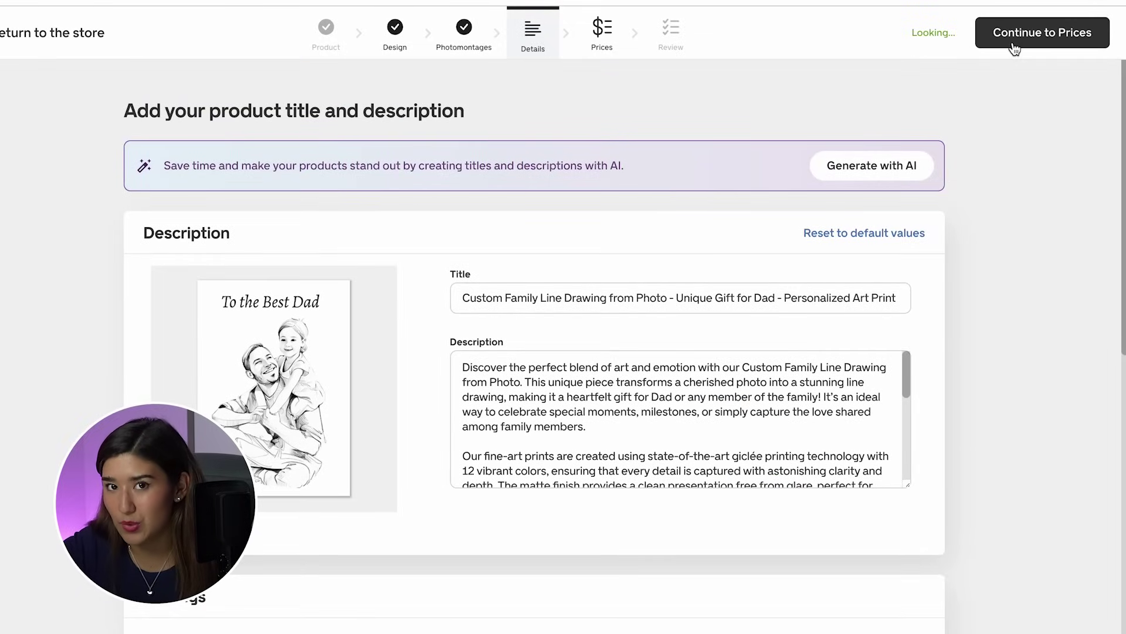
left_click(1014, 46)
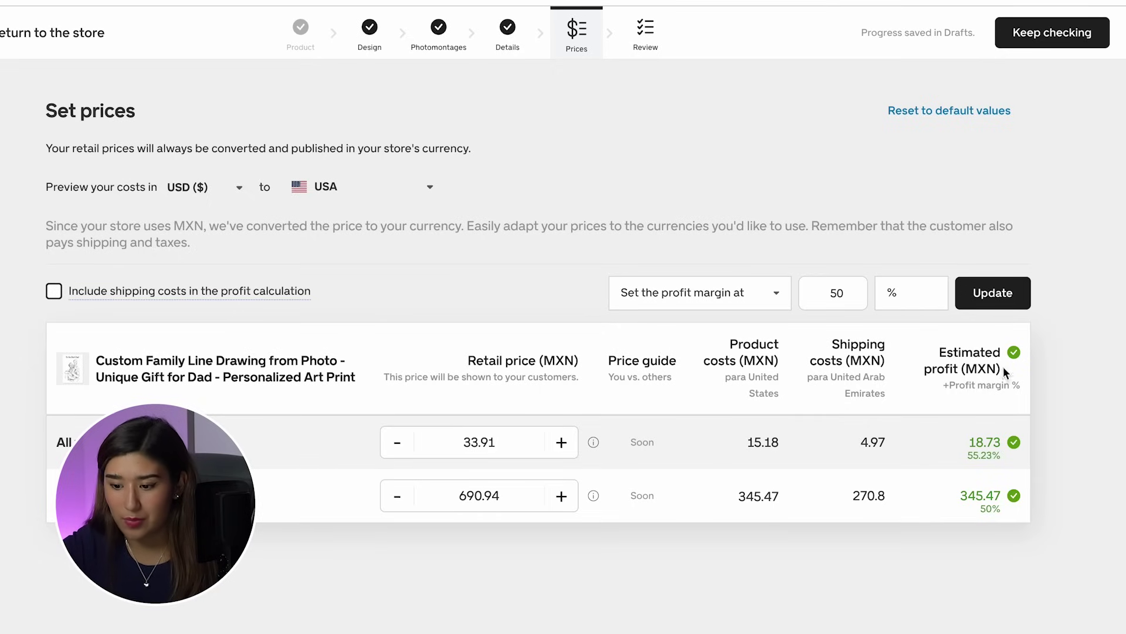
Set the profit margin to 30% and update the retail prices with it
left_click(837, 293)
key("BackSpace")
type("3")
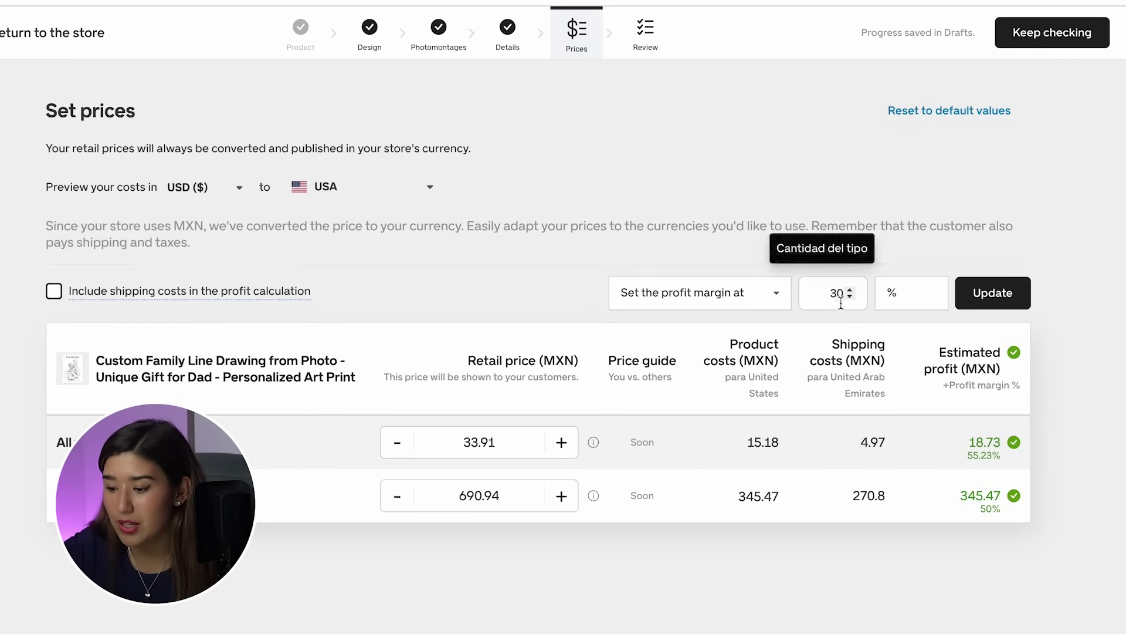
left_click(993, 305)
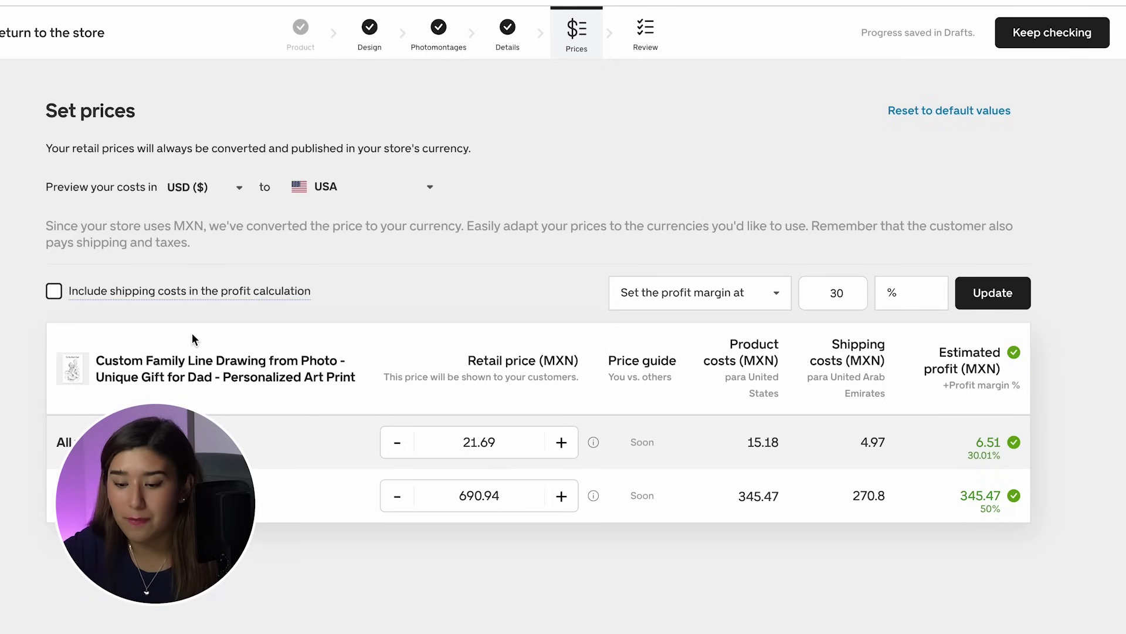
Include the shipping costs in the profit calculation and continue to the product summary for review
left_click(53, 291)
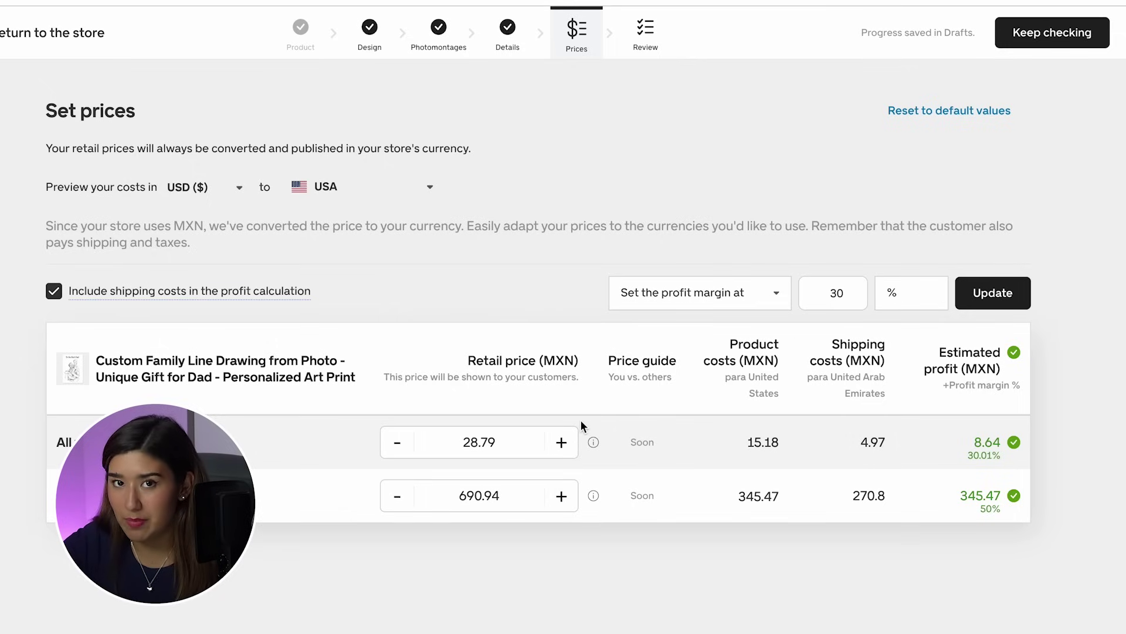
left_click(1030, 38)
left_click(743, 382)
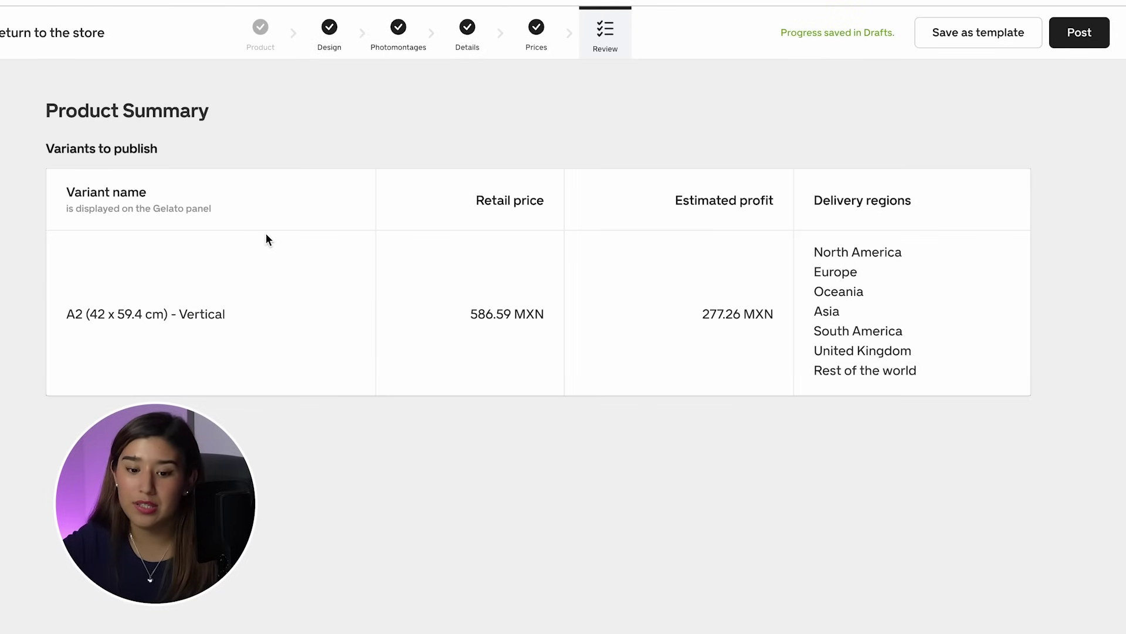